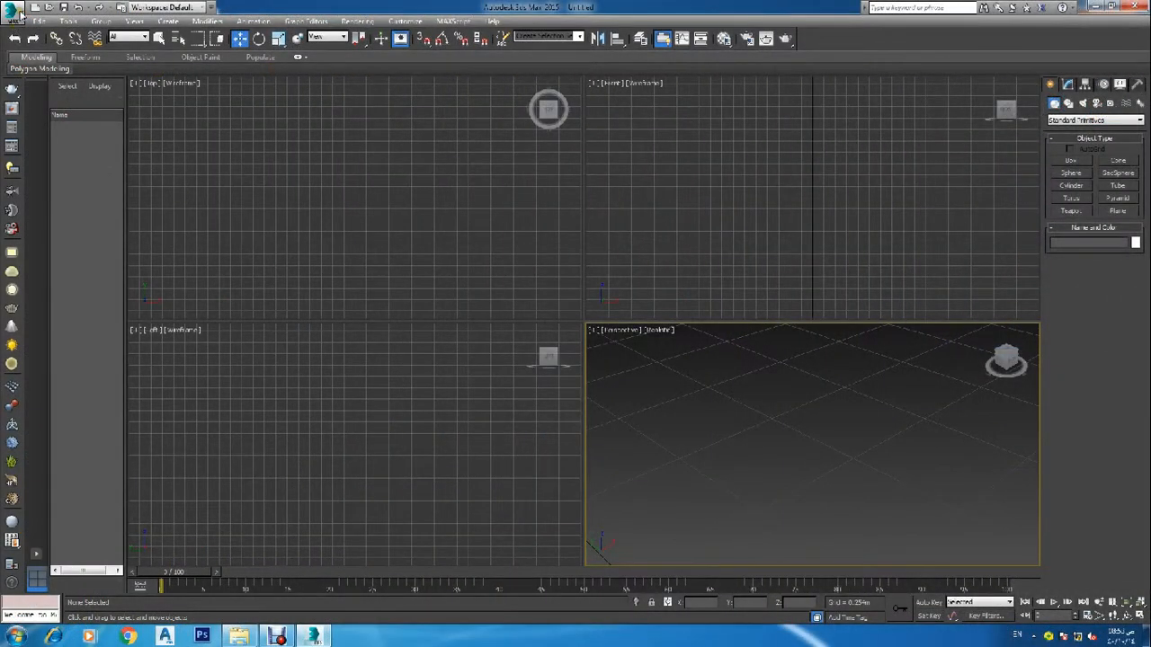
Open the information ocean scene from its project folder inside MY DOCUMENTS on Local Disk (D:)
left_click(15, 9)
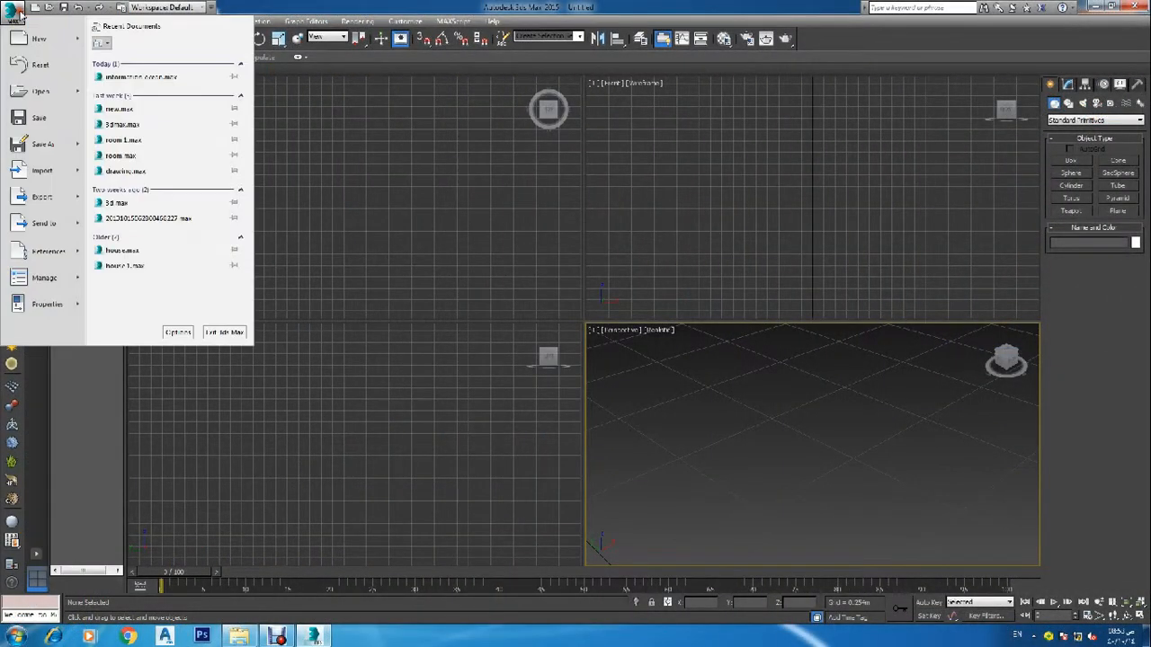
left_click(45, 95)
left_click(572, 336)
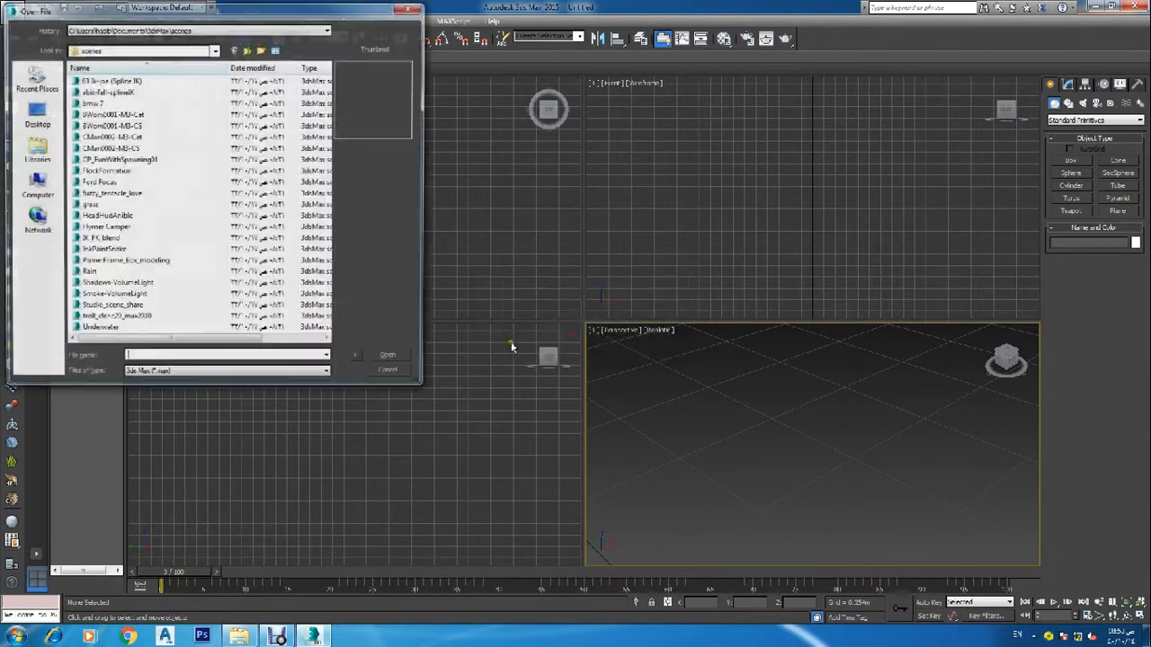
left_click(34, 185)
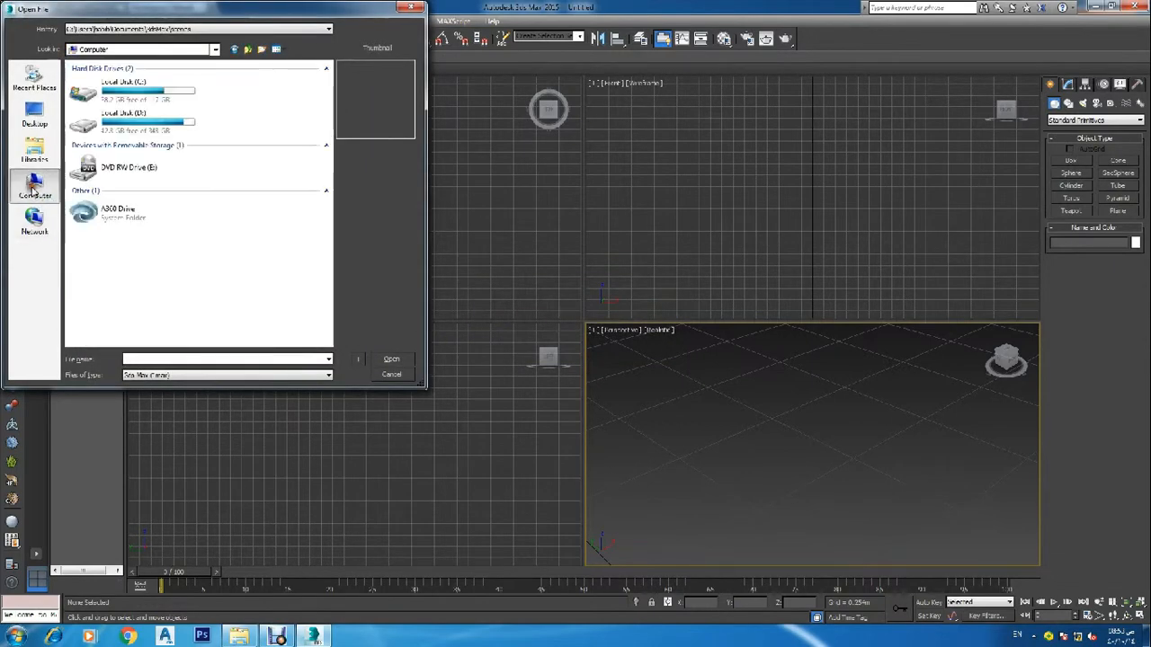
double_click(125, 121)
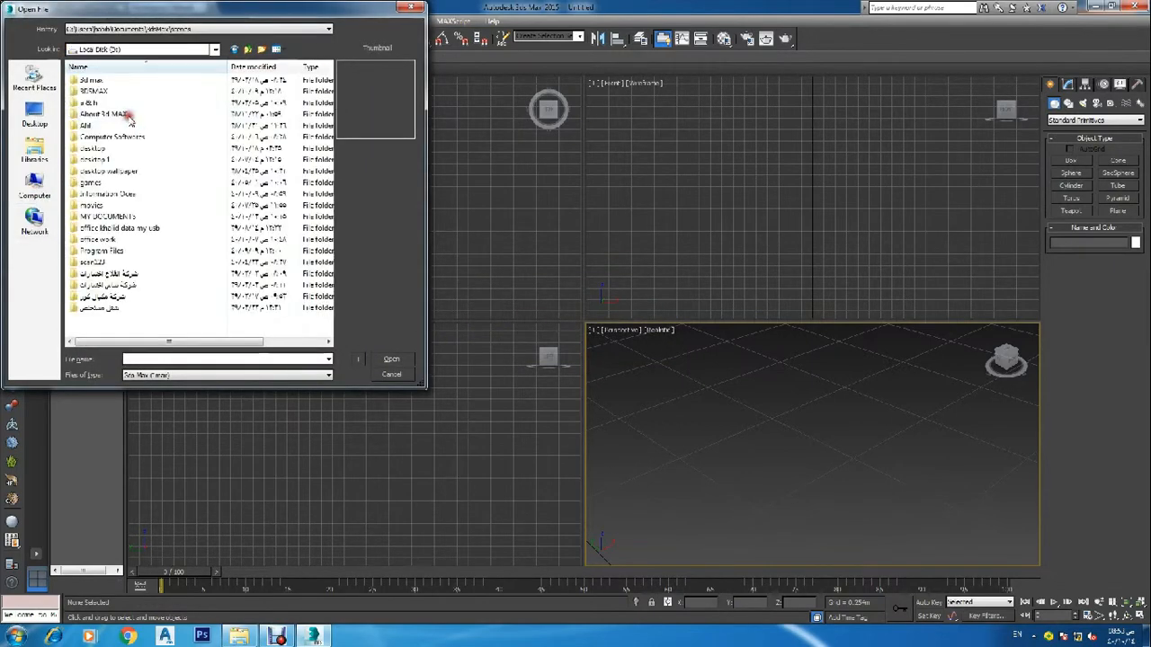
double_click(144, 217)
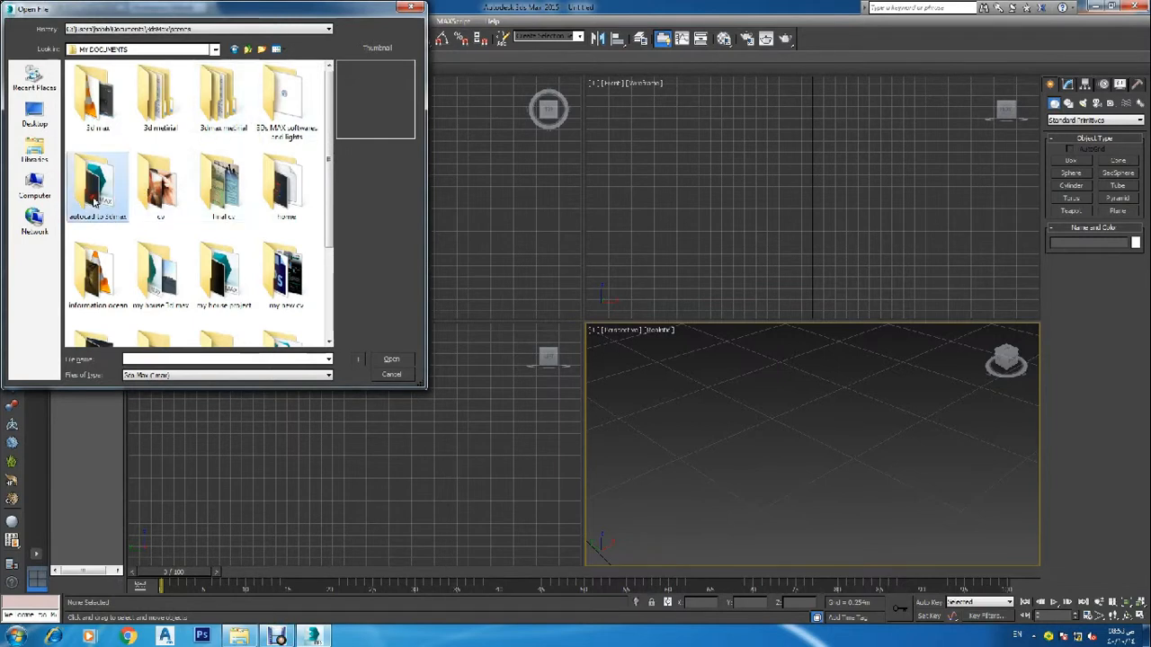
double_click(94, 184)
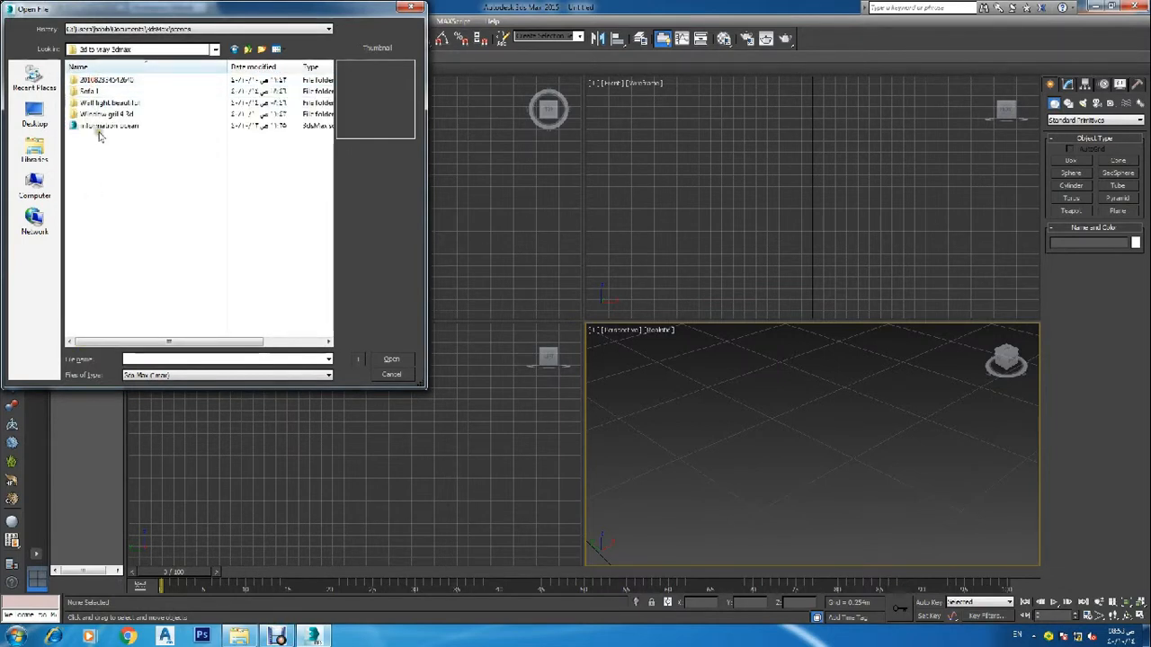
left_click(99, 126)
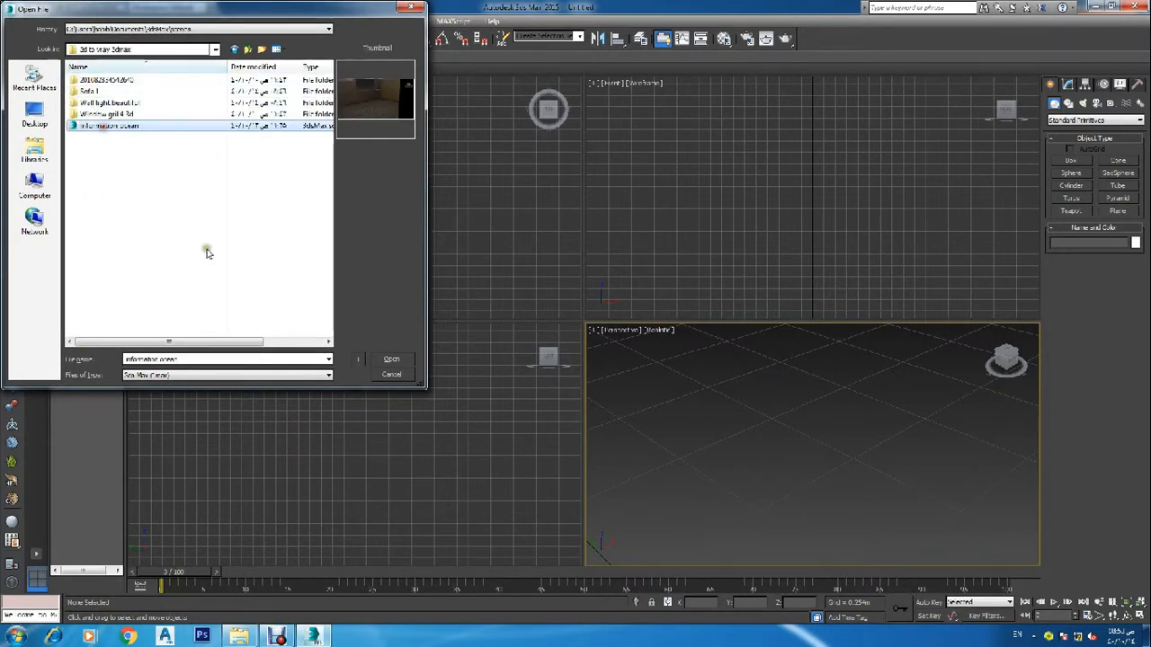
left_click(391, 359)
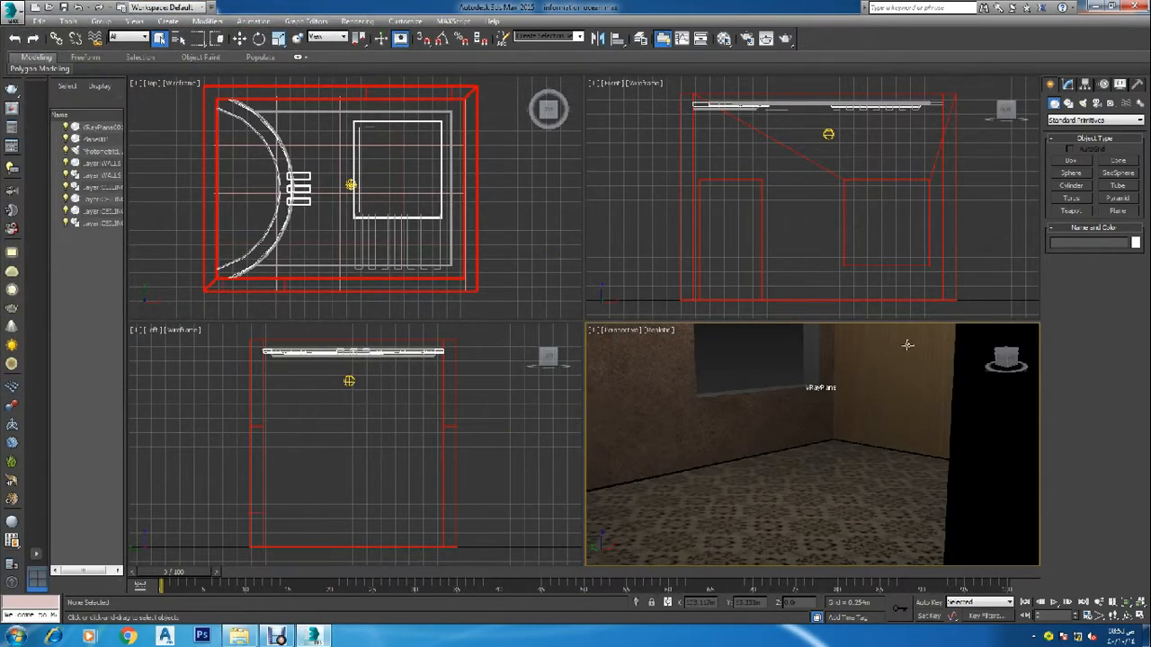
Create a box about 4.5 m wide in the Top view, spanning the room's upper wall from corner to corner
left_click(1074, 161)
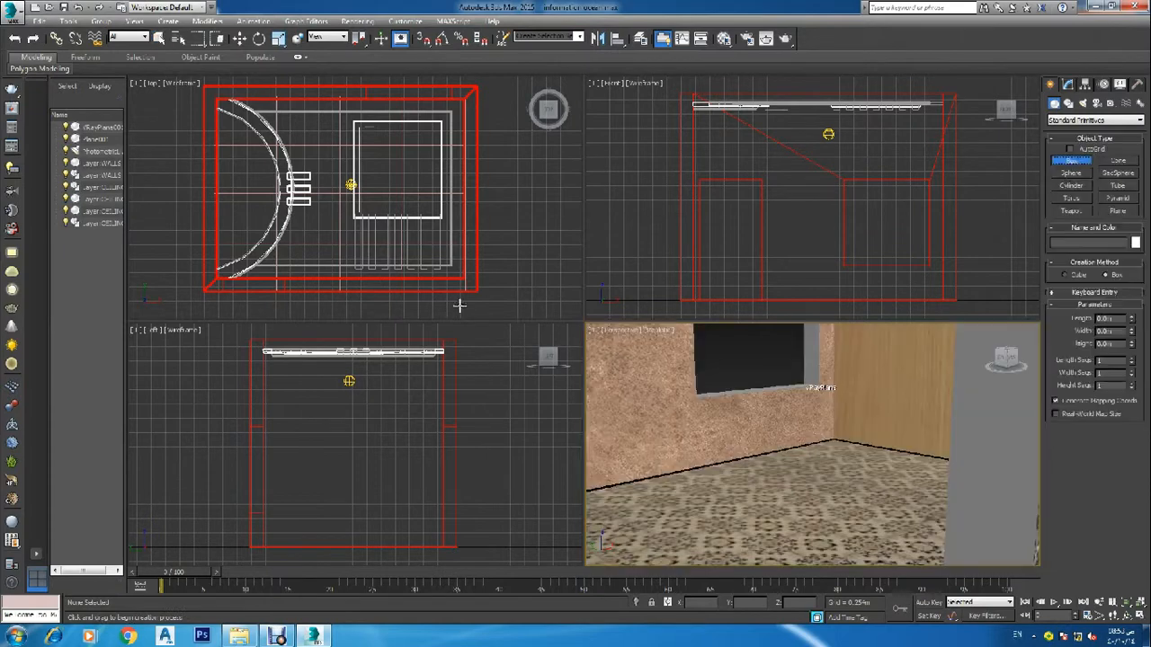
scroll(331, 203, "down", 3)
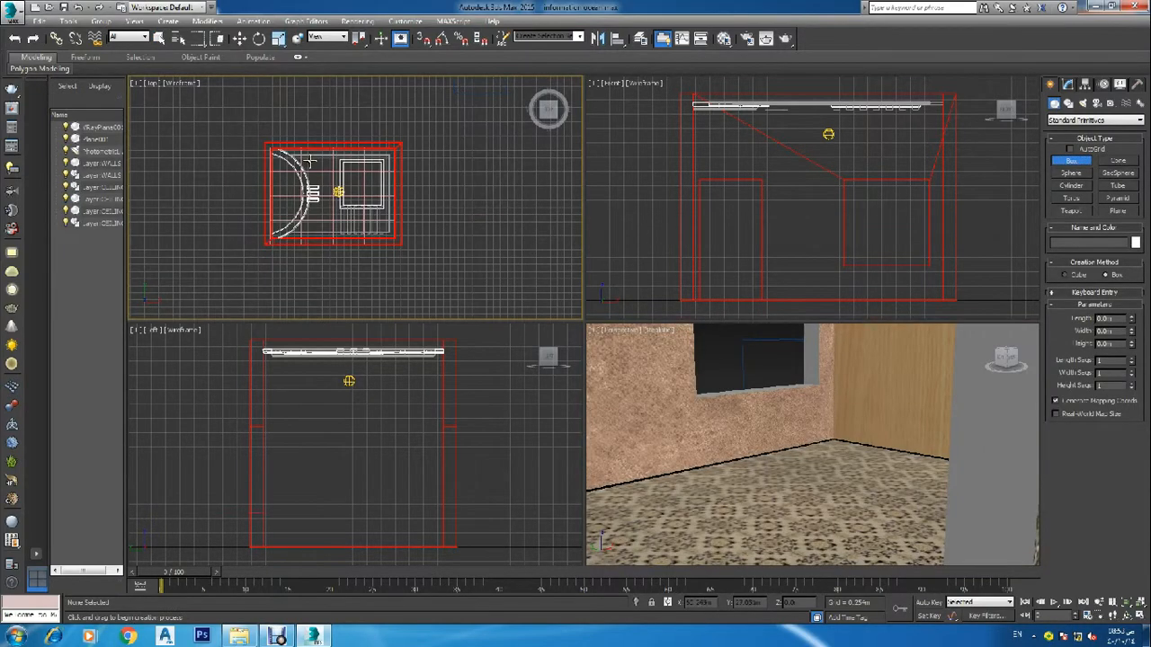
scroll(274, 146, "up", 6)
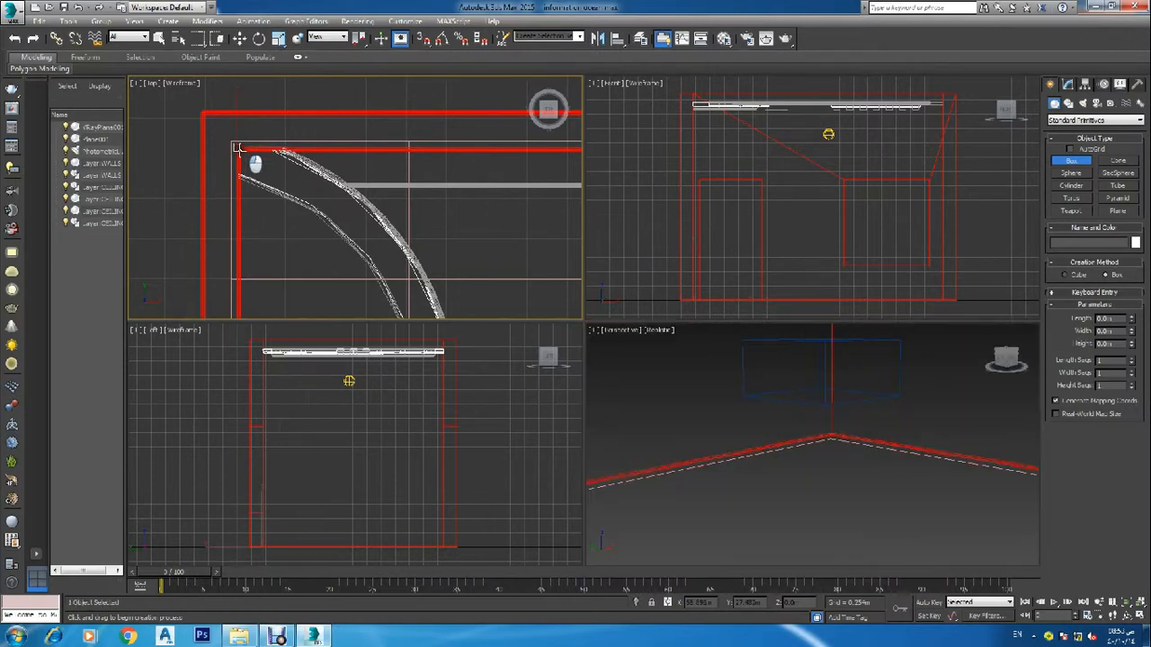
scroll(374, 162, "down", 6)
scroll(375, 163, "up", 4)
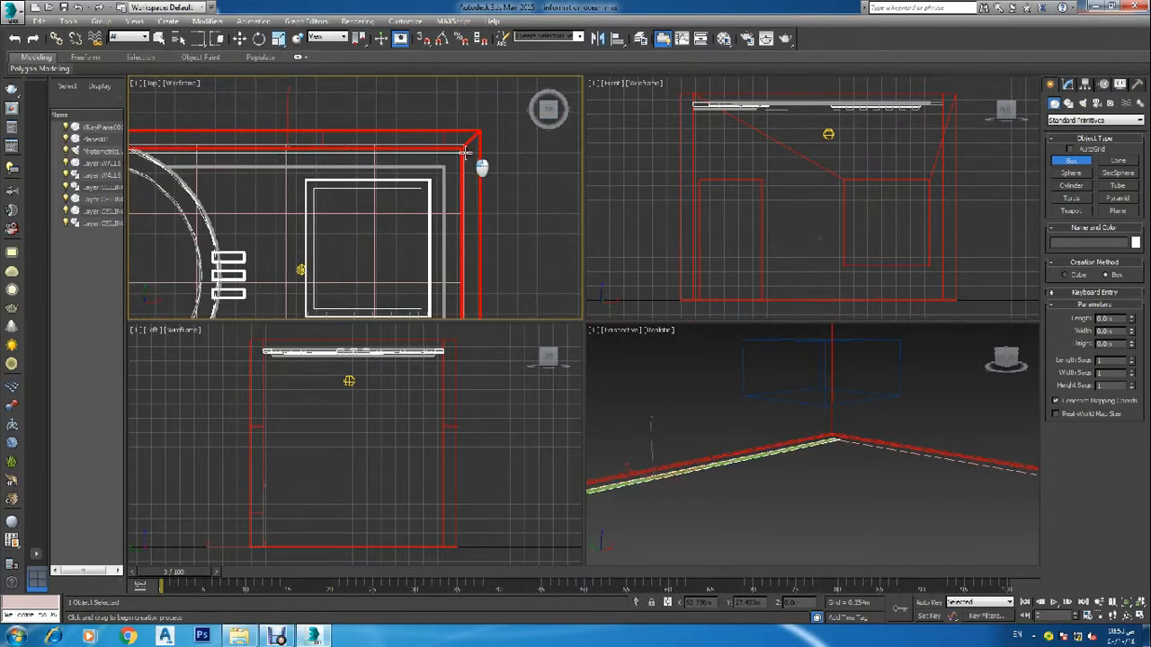
left_click_drag(465, 153, 465, 151)
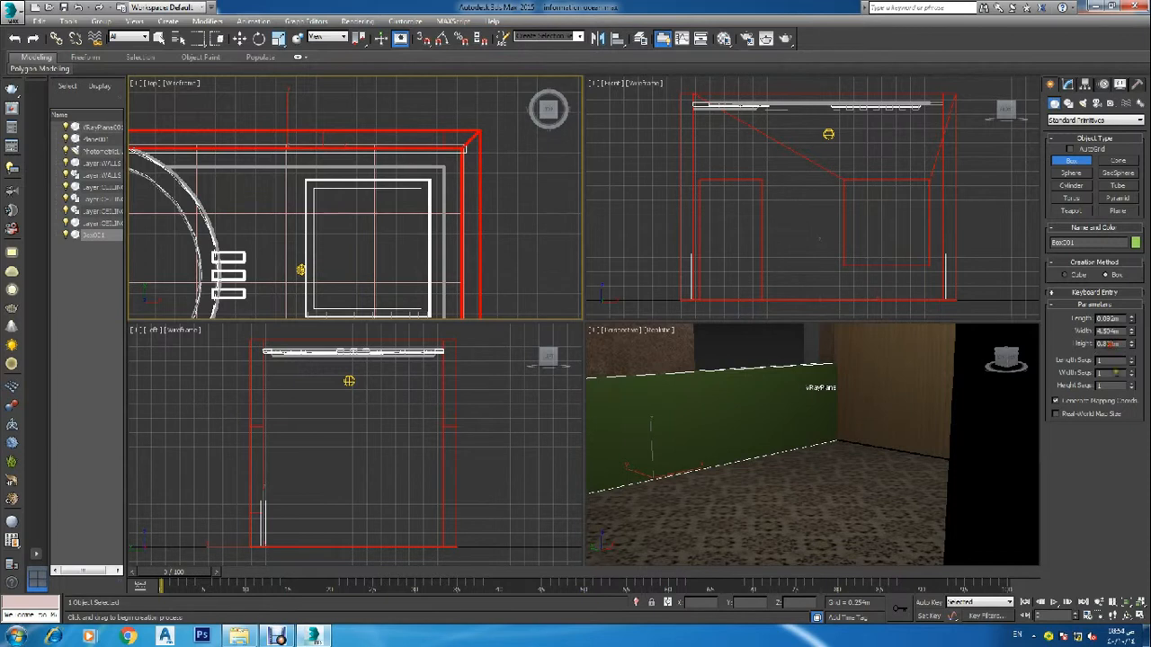
Set the wall box's height to 1 m and its length to 0.01 m
type("0m")
left_click(1132, 347)
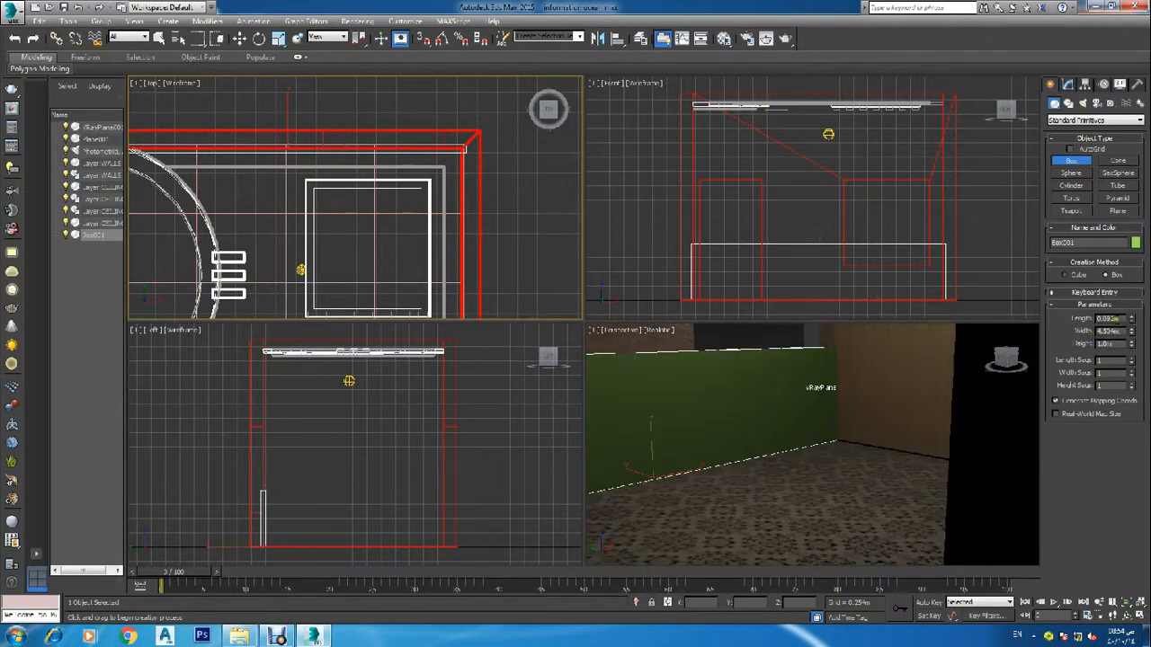
left_click(1117, 319)
left_click(1118, 335)
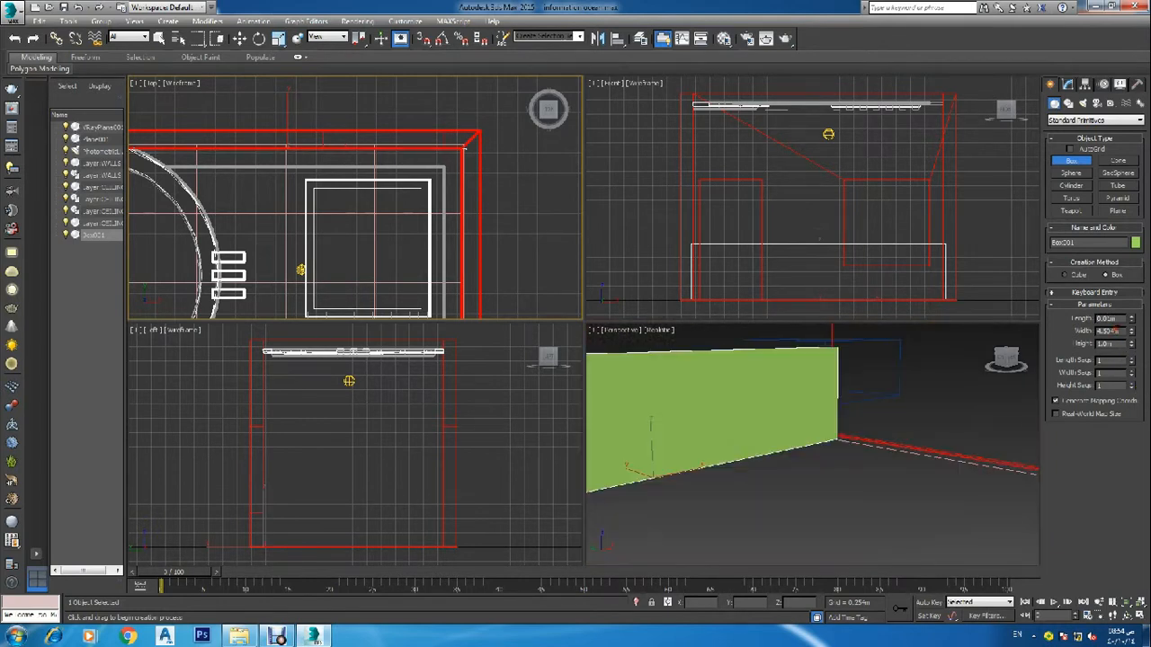
Move the thin box along Y in the Top view towards the inner face of the upper wall
scroll(225, 195, "down", 5)
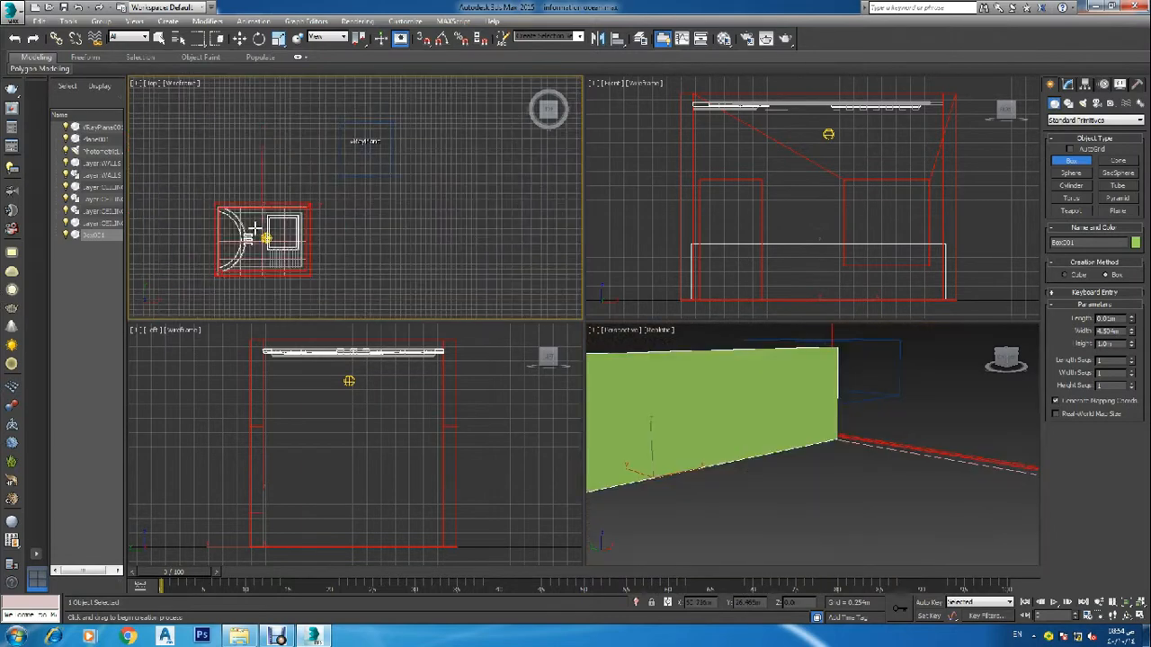
right_click(226, 232)
scroll(260, 216, "up", 6)
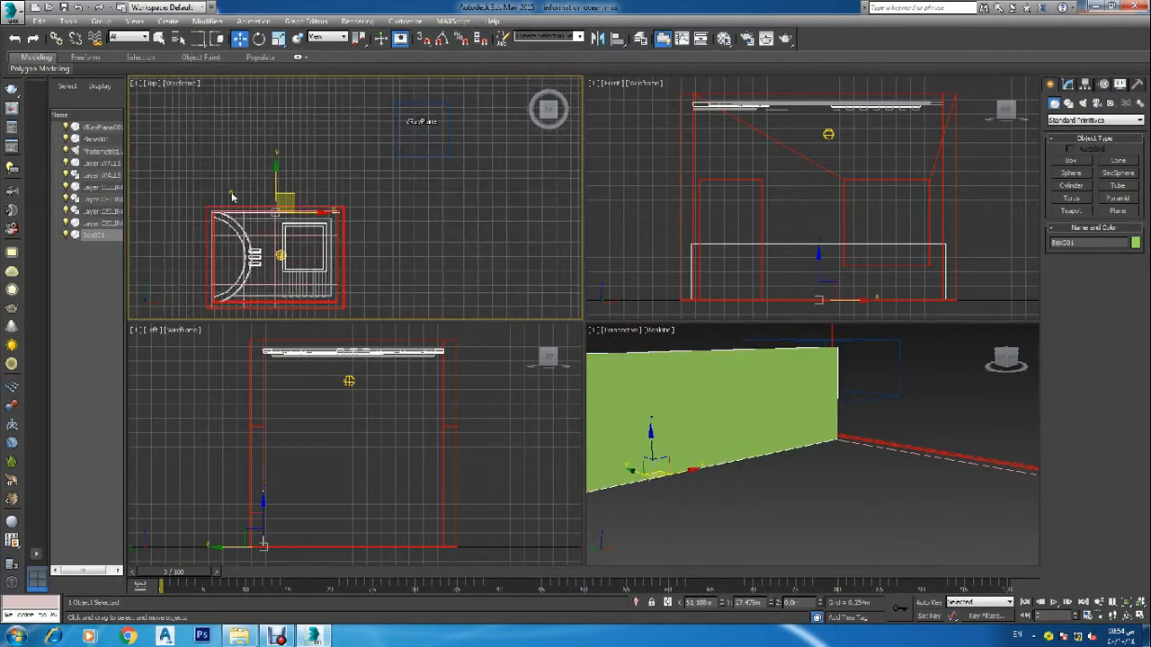
scroll(317, 236, "up", 4)
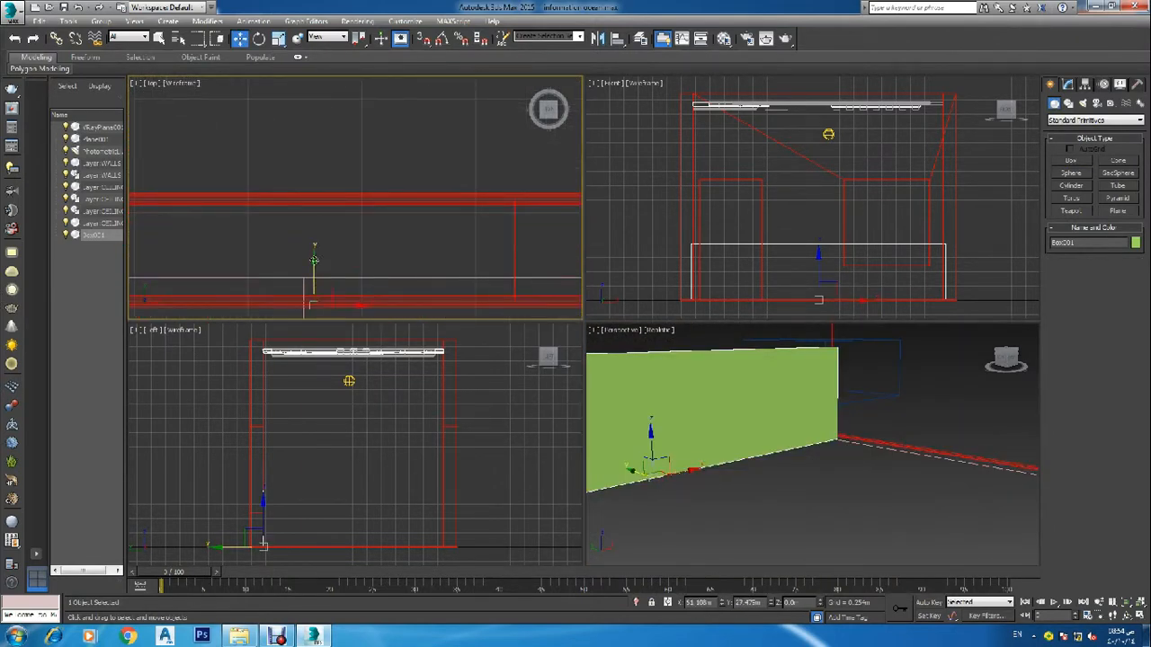
left_click_drag(316, 251, 302, 290)
scroll(333, 279, "up", 4)
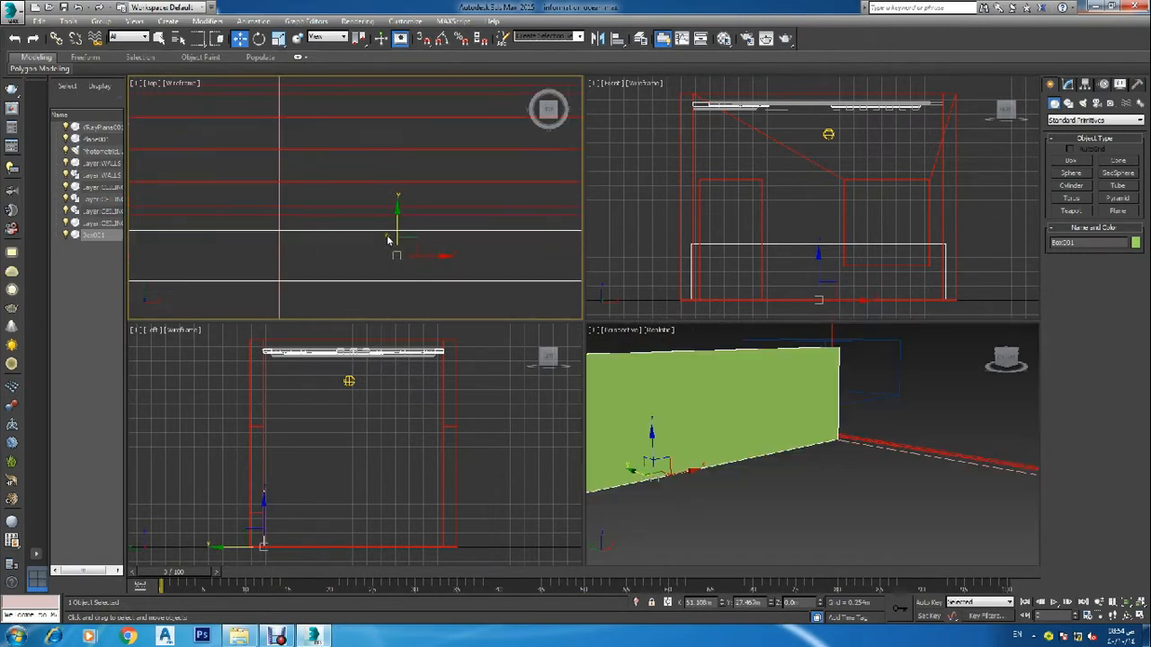
left_click_drag(396, 226, 397, 209)
Check the box's ends at the wall corners and nudge it along Y to sit against the wall's inner face
scroll(400, 236, "down", 5)
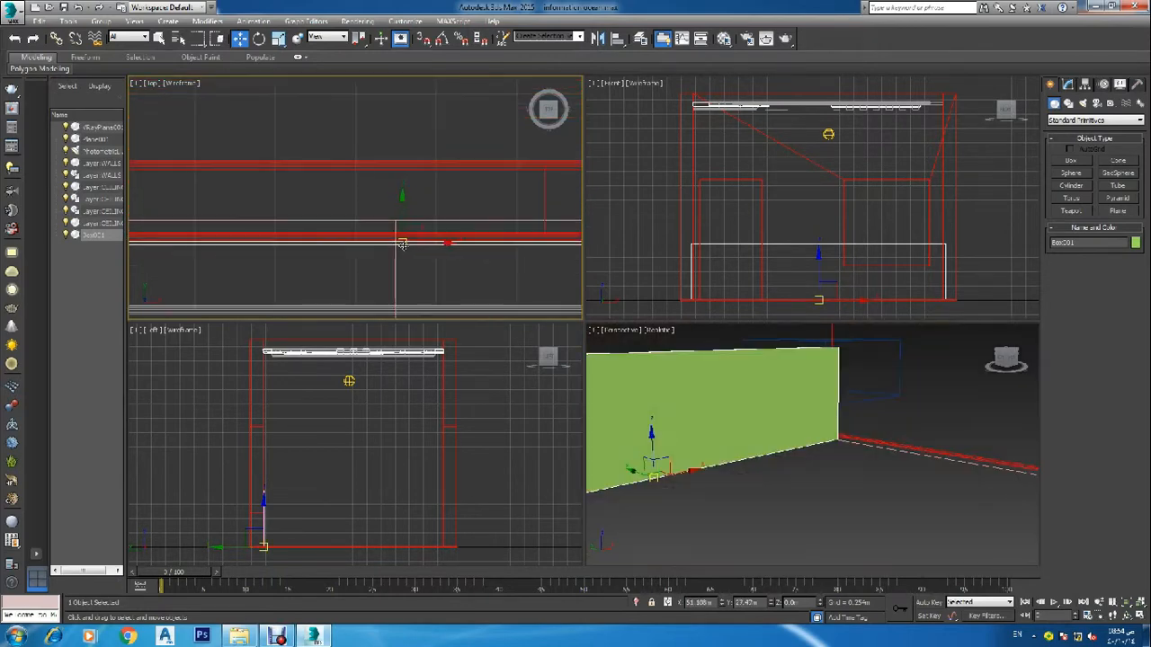
scroll(402, 246, "up", 3)
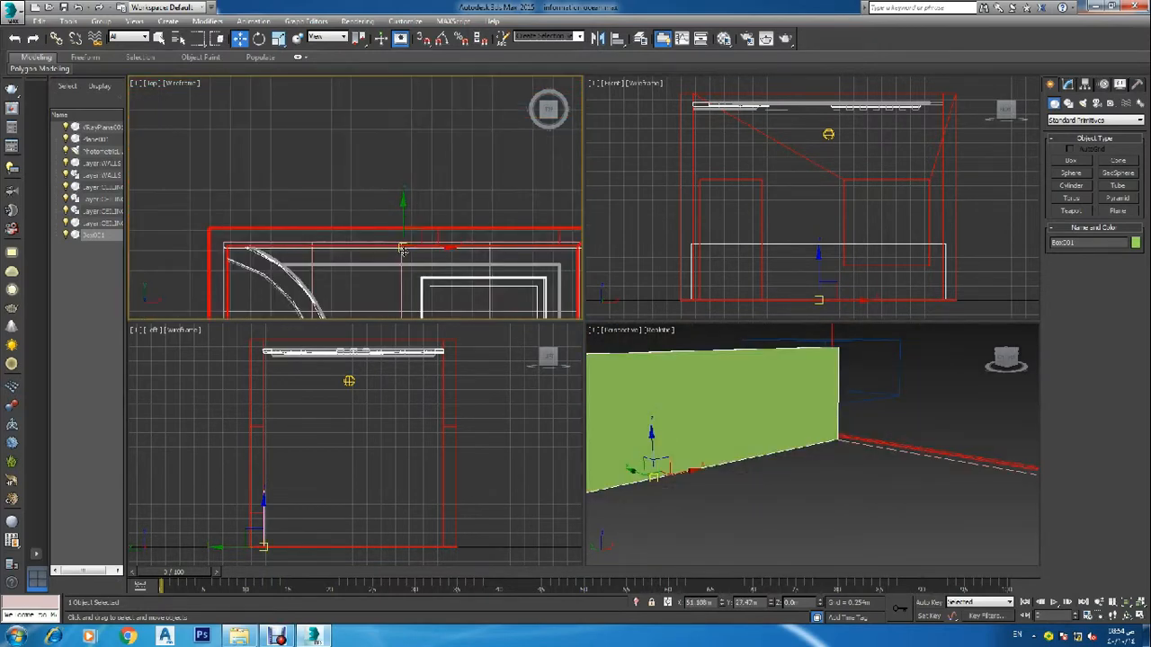
scroll(403, 250, "down", 4)
scroll(518, 259, "up", 8)
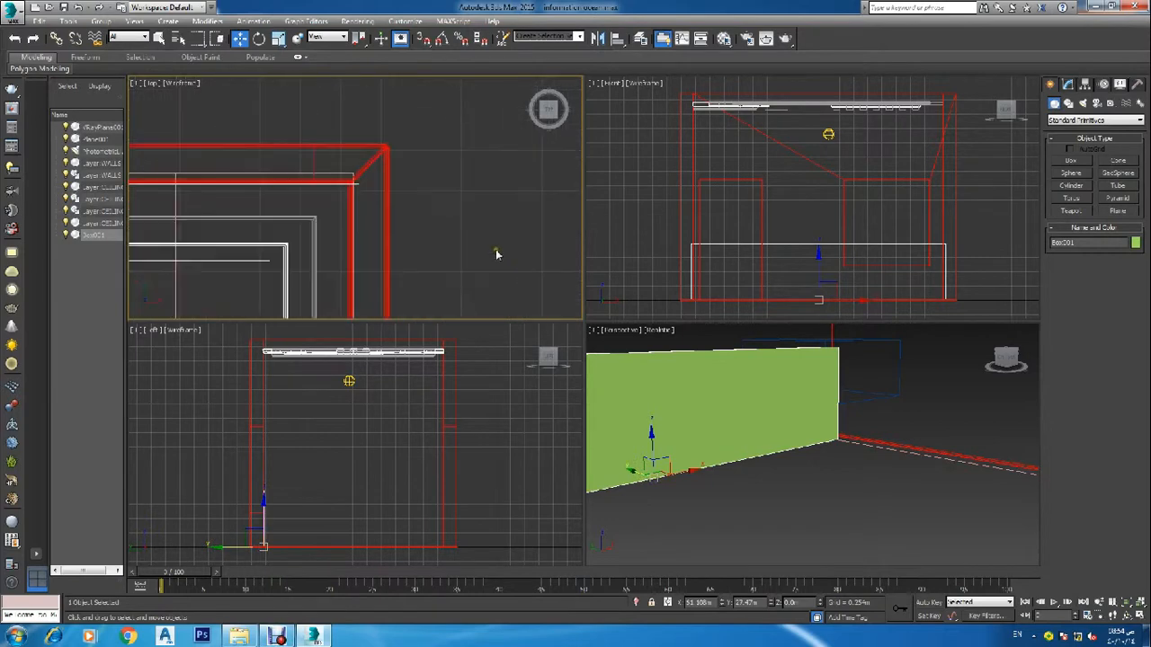
scroll(441, 189, "up", 4)
scroll(401, 170, "down", 4)
scroll(392, 176, "up", 3)
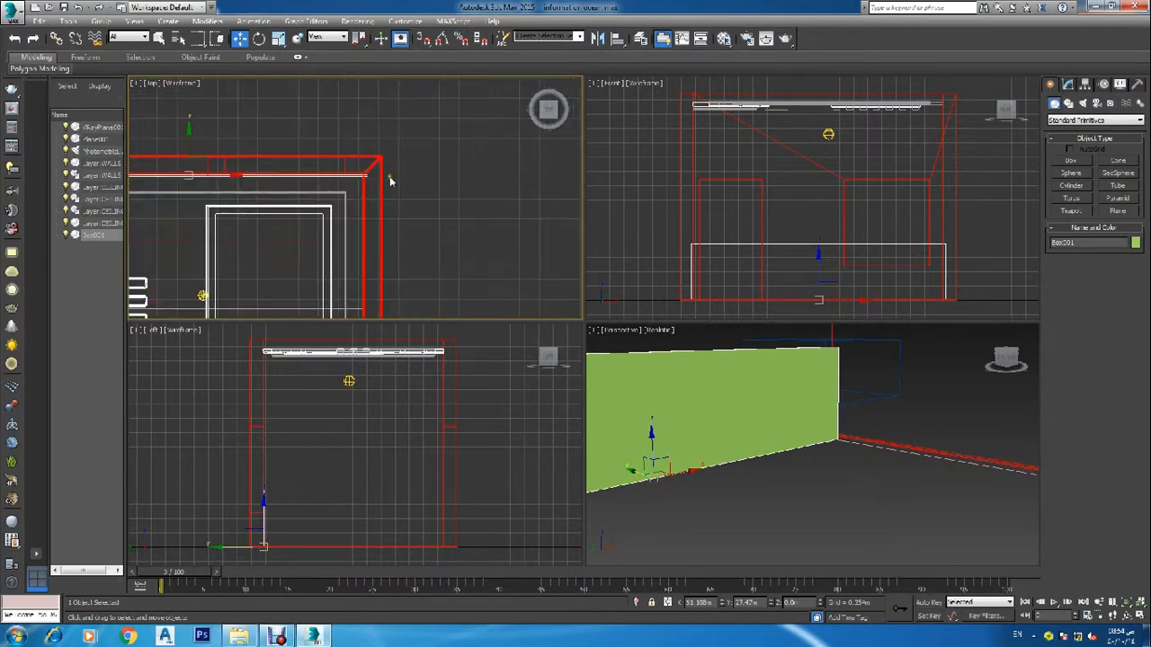
scroll(199, 188, "up", 5)
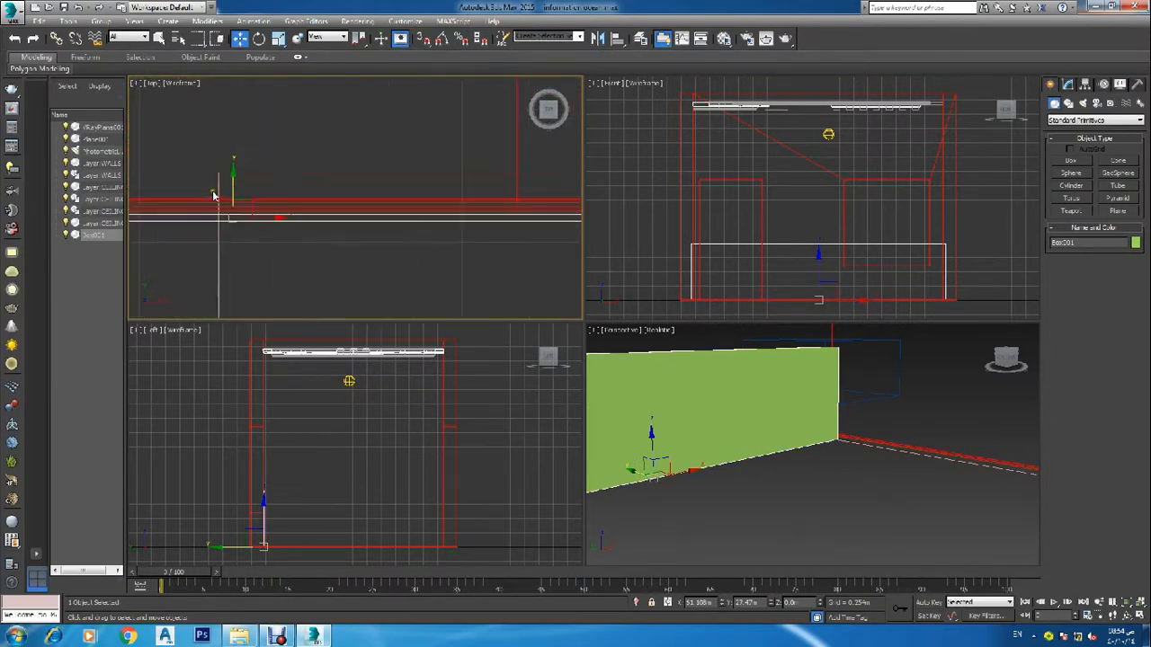
left_click_drag(255, 224, 255, 221)
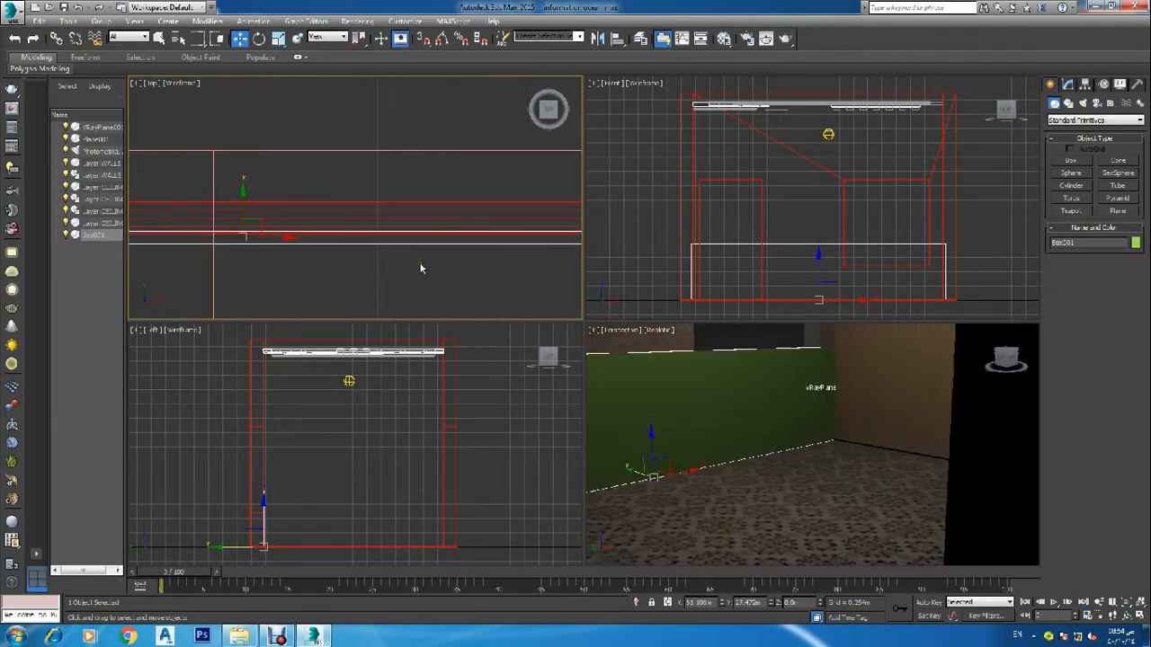
Clone the thin wall box along Y in the Top view to the opposite wall of the room
scroll(420, 268, "down", 6)
middle_click_drag(424, 290, 426, 232)
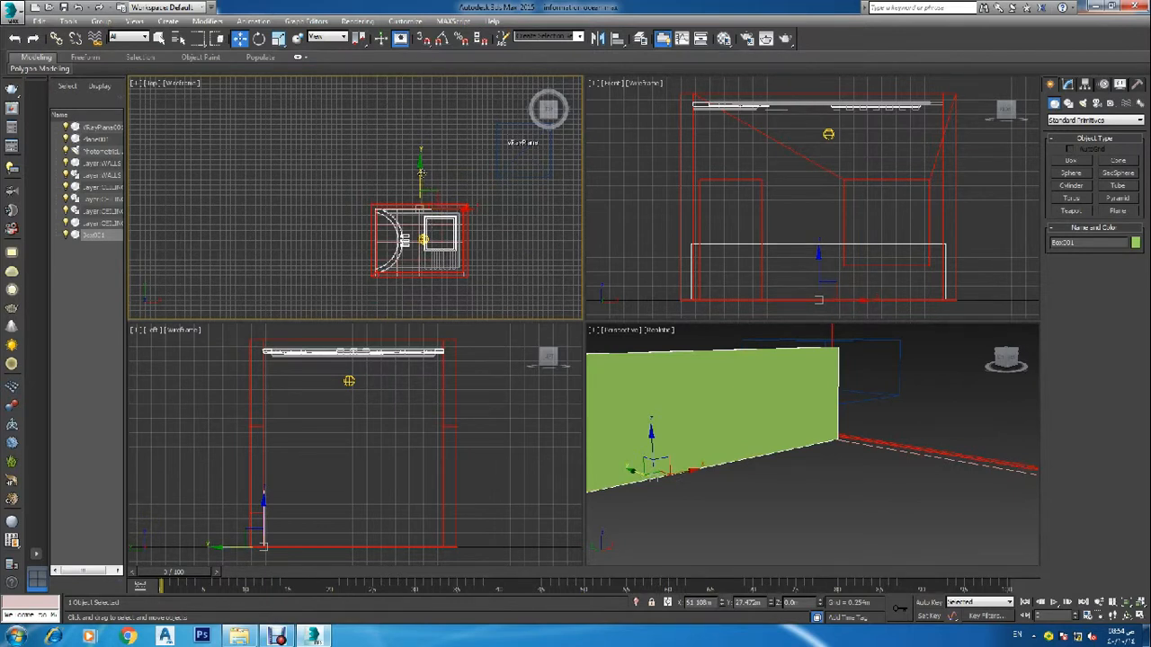
mouse_move(421, 171)
left_mouse_down()
mouse_move(440, 215)
mouse_move(435, 237)
left_mouse_up()
left_click(584, 370)
Move the cloned box along Y in the Top view to fit against the lower wall's inner face
scroll(435, 288, "up", 2)
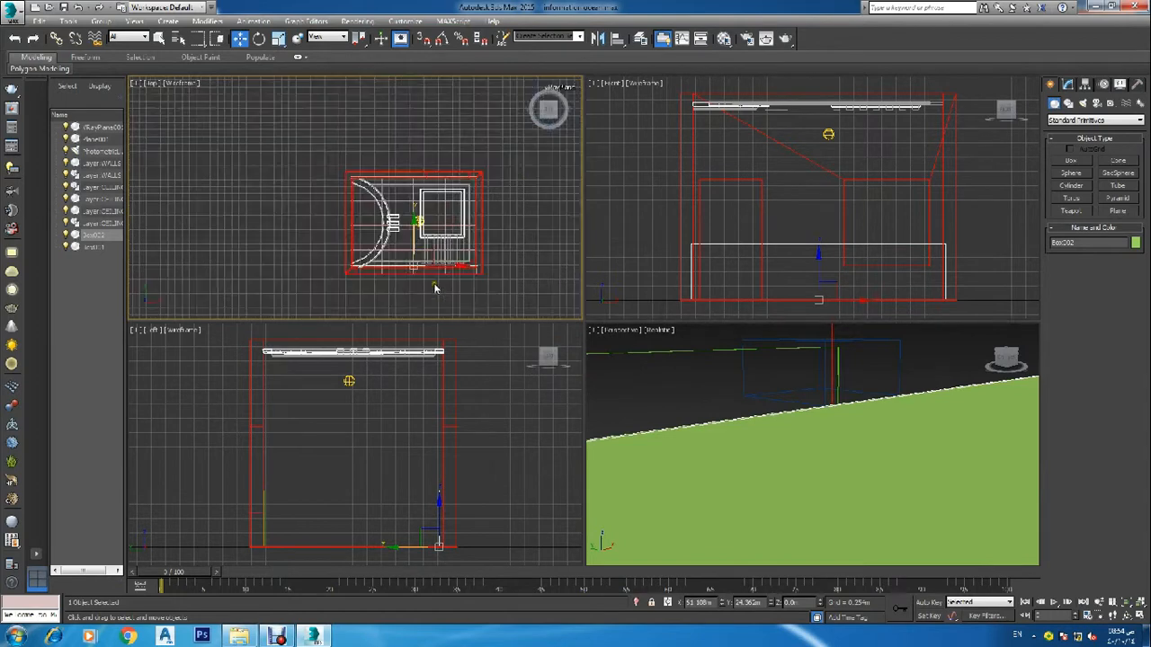
scroll(422, 283, "up", 5)
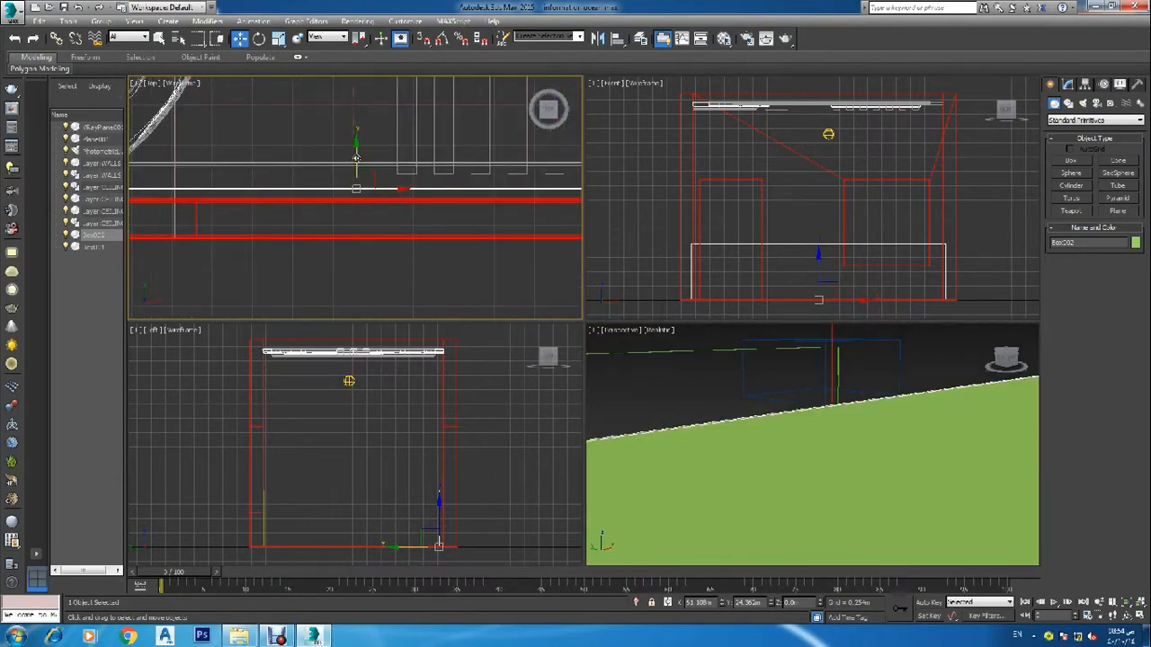
left_click_drag(356, 158, 382, 214)
scroll(355, 192, "up", 5)
scroll(413, 200, "down", 4)
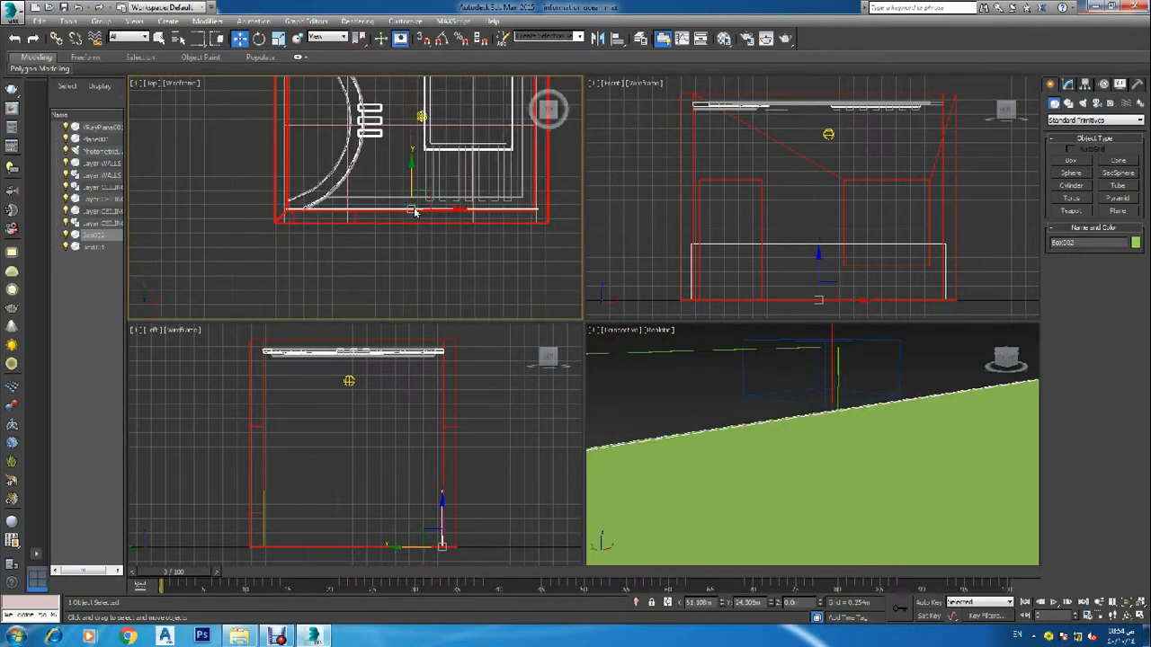
scroll(413, 211, "down", 4)
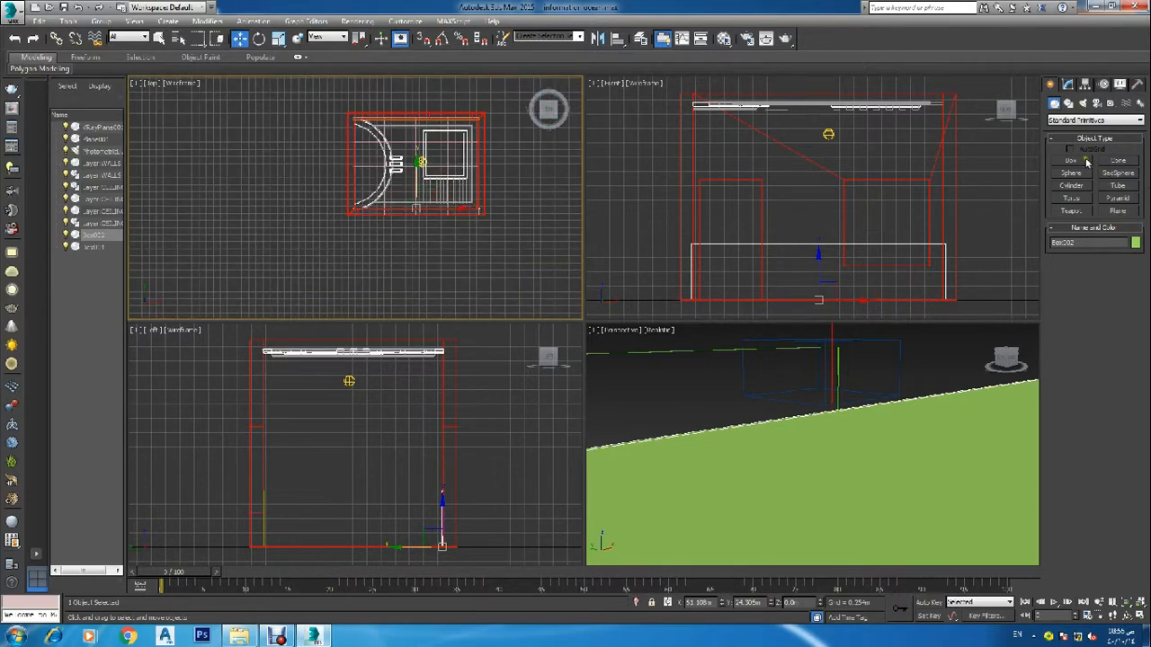
Draw a box about 0.09 m thick over the window opening in the Front view, matching the opening's corners
left_click(530, 189)
scroll(531, 186, "up", 8)
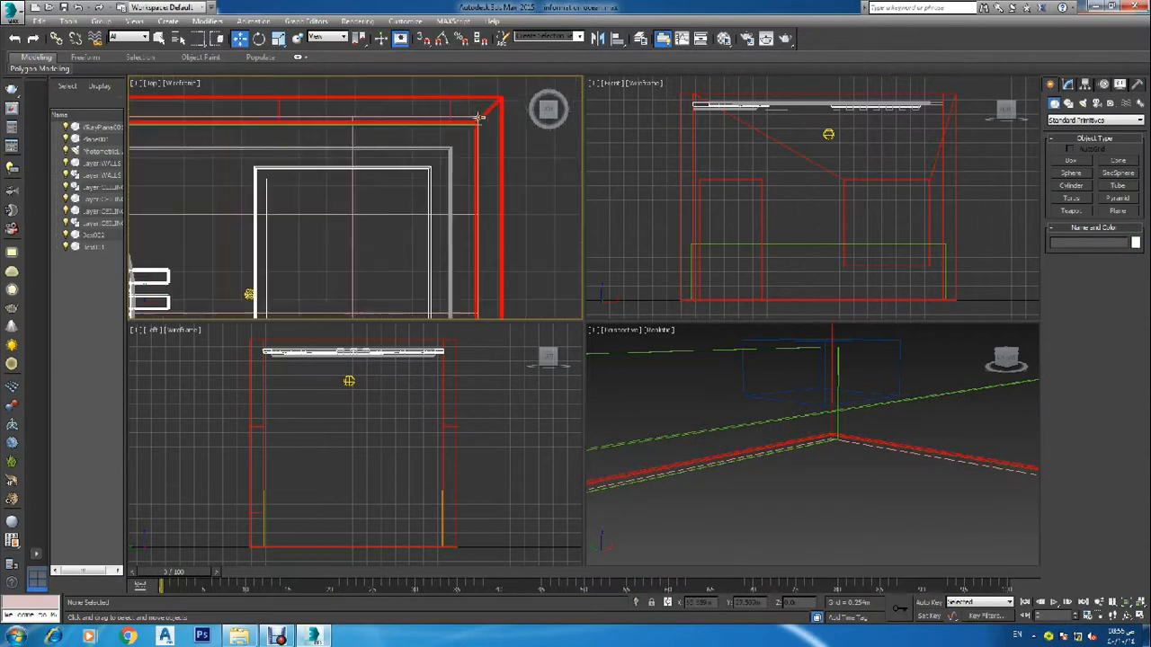
scroll(505, 157, "down", 3)
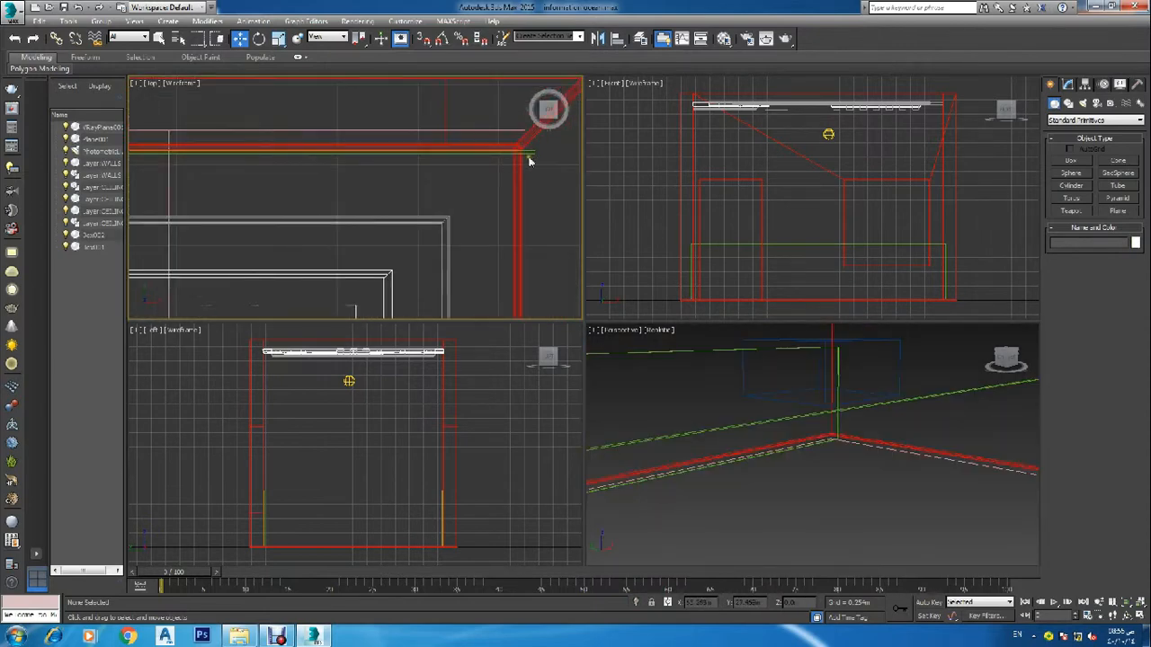
left_click(1084, 161)
scroll(848, 185, "up", 5)
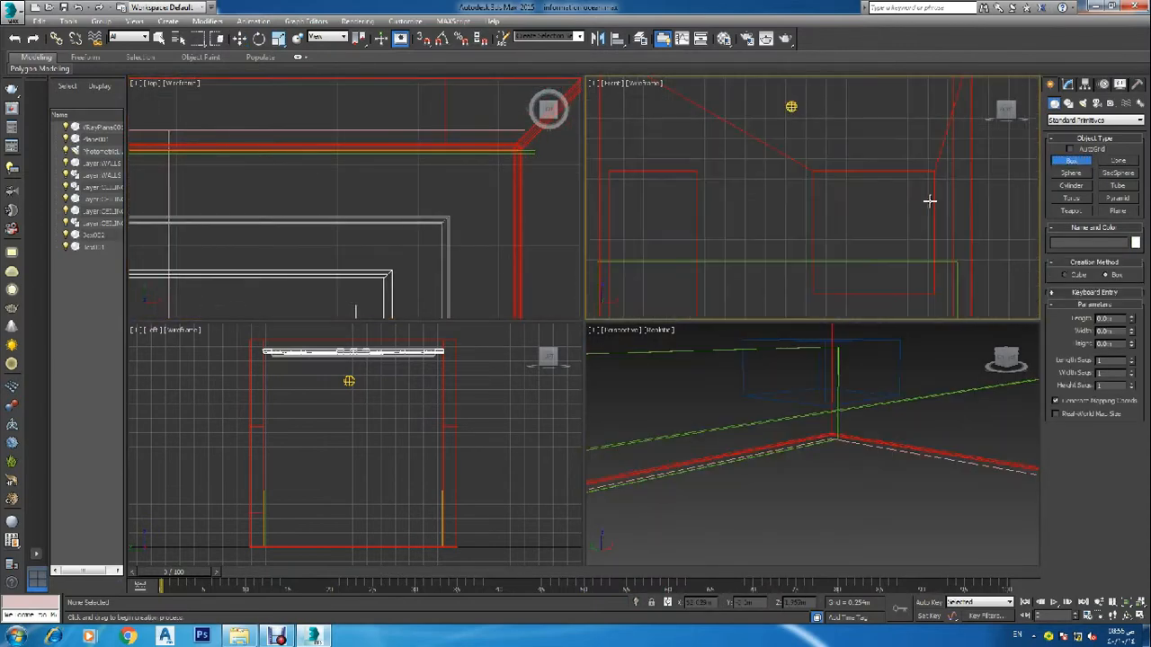
scroll(753, 129, "up", 3)
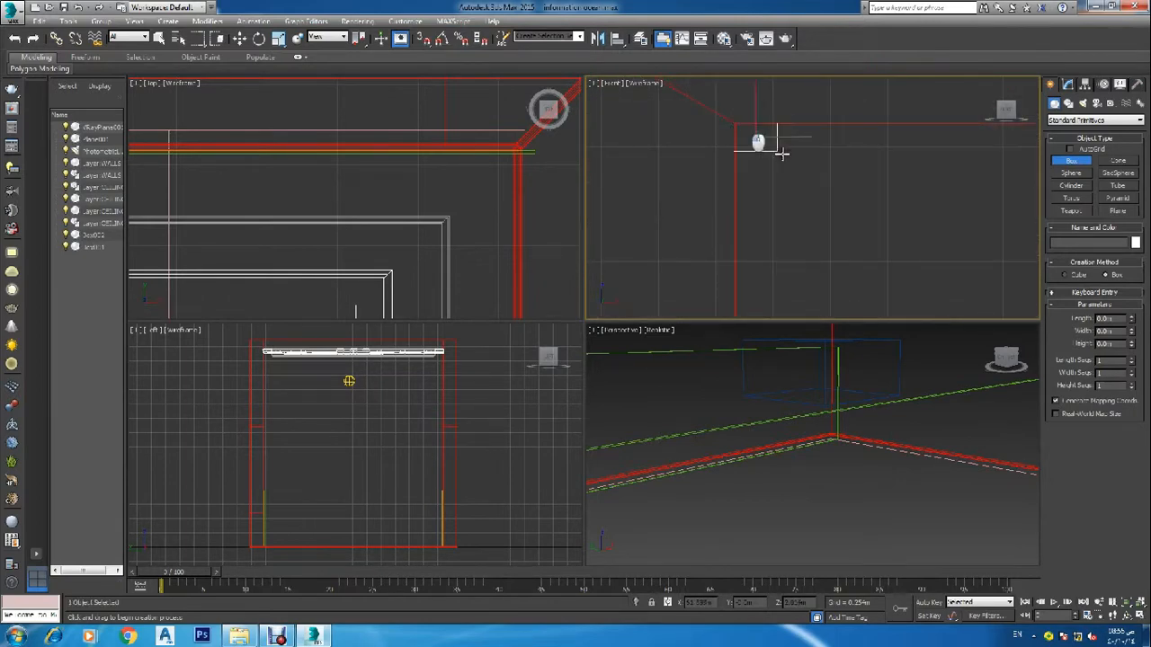
scroll(822, 180, "down", 5)
scroll(836, 216, "up", 8)
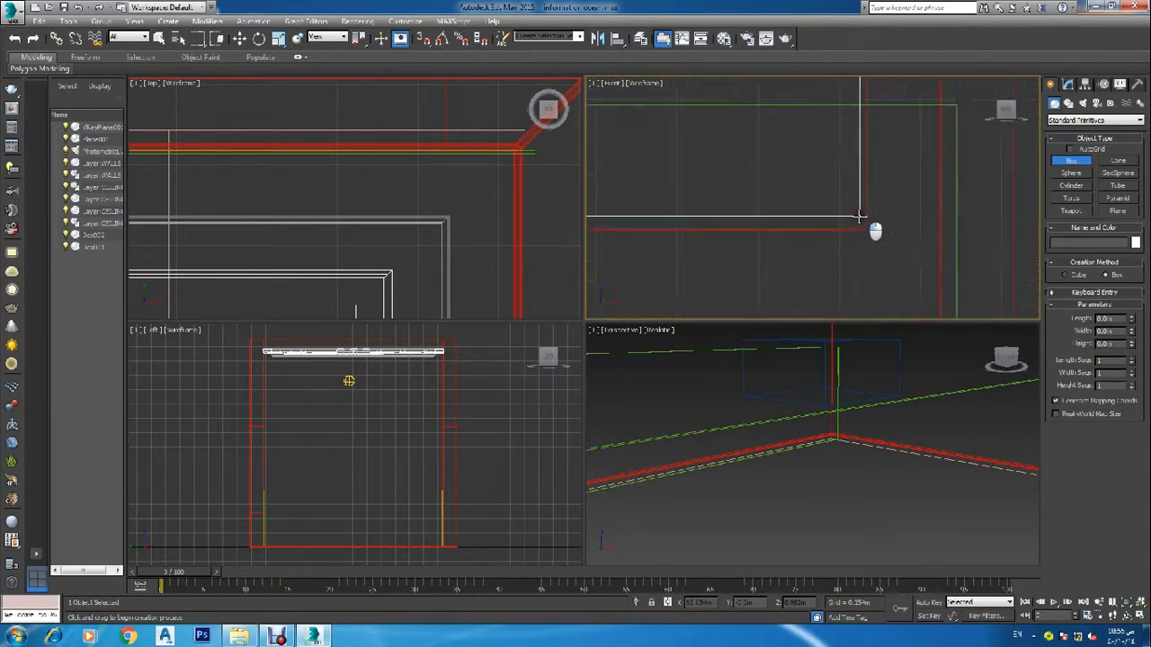
left_click_drag(874, 240, 874, 243)
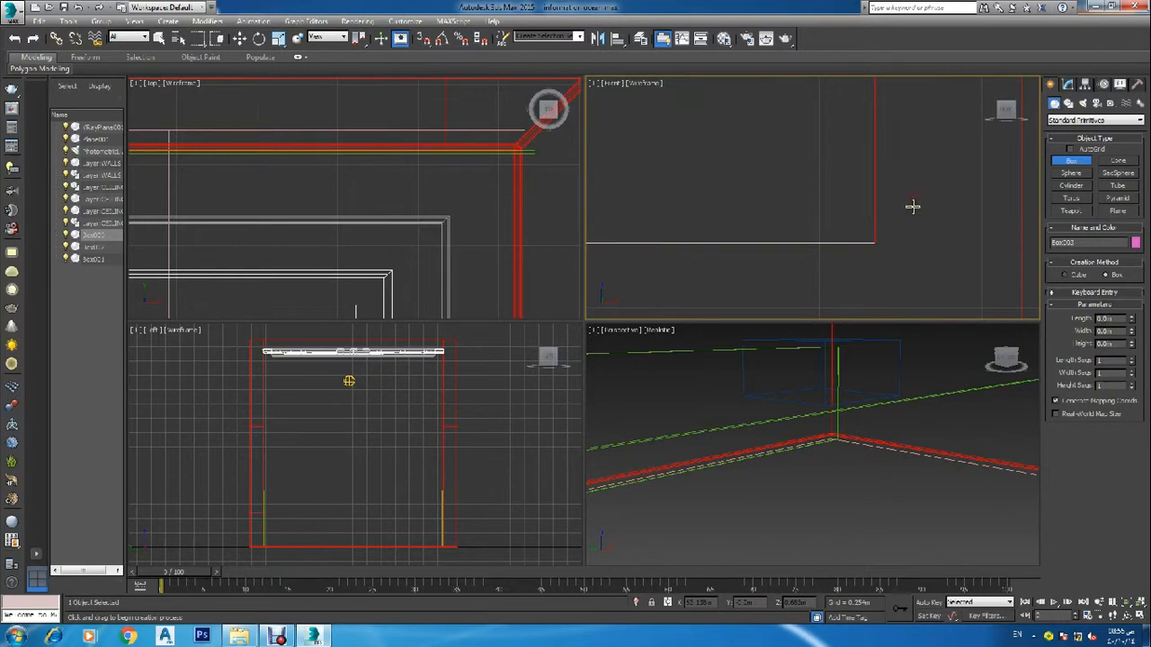
left_click(920, 236)
scroll(917, 242, "down", 4)
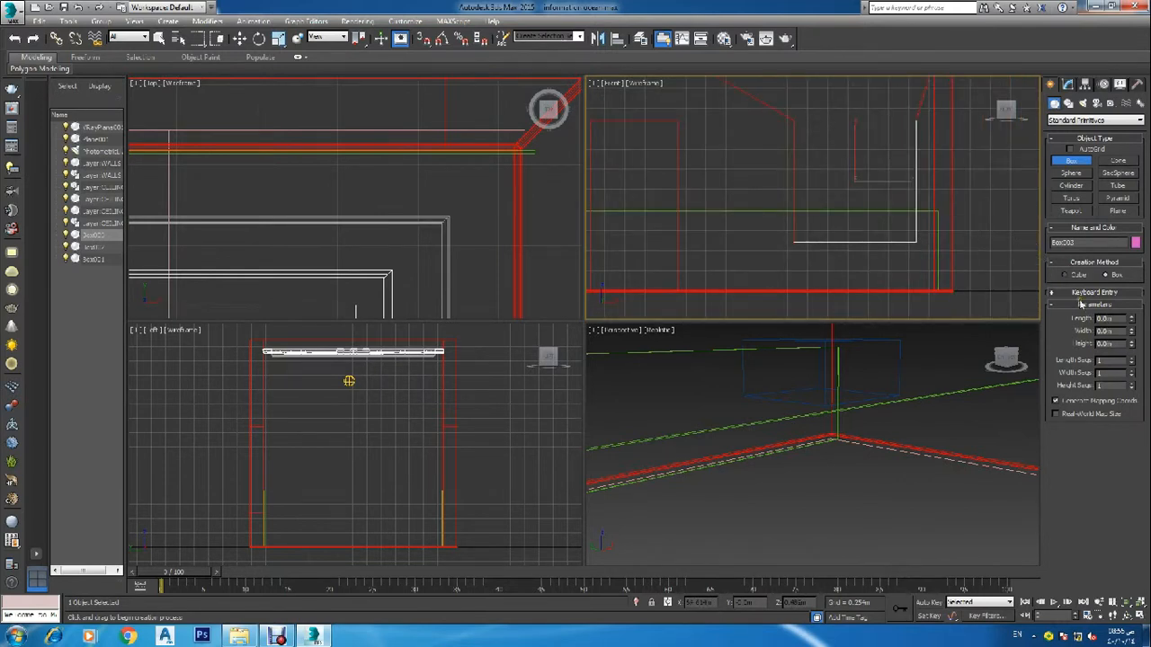
key("w")
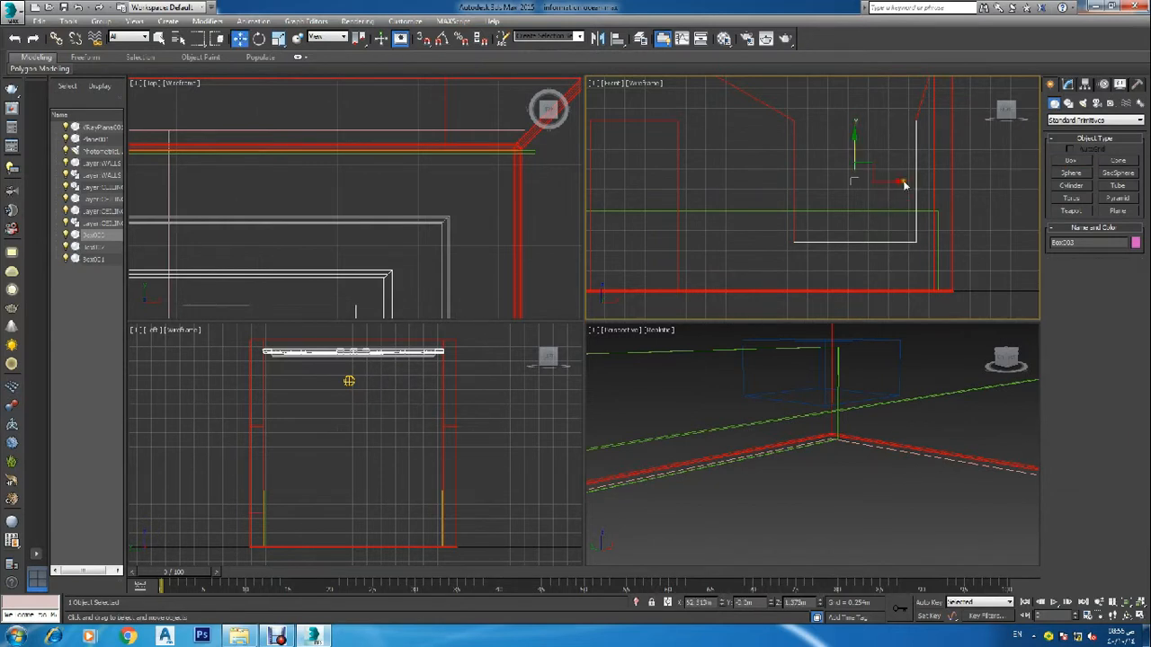
left_click(1068, 83)
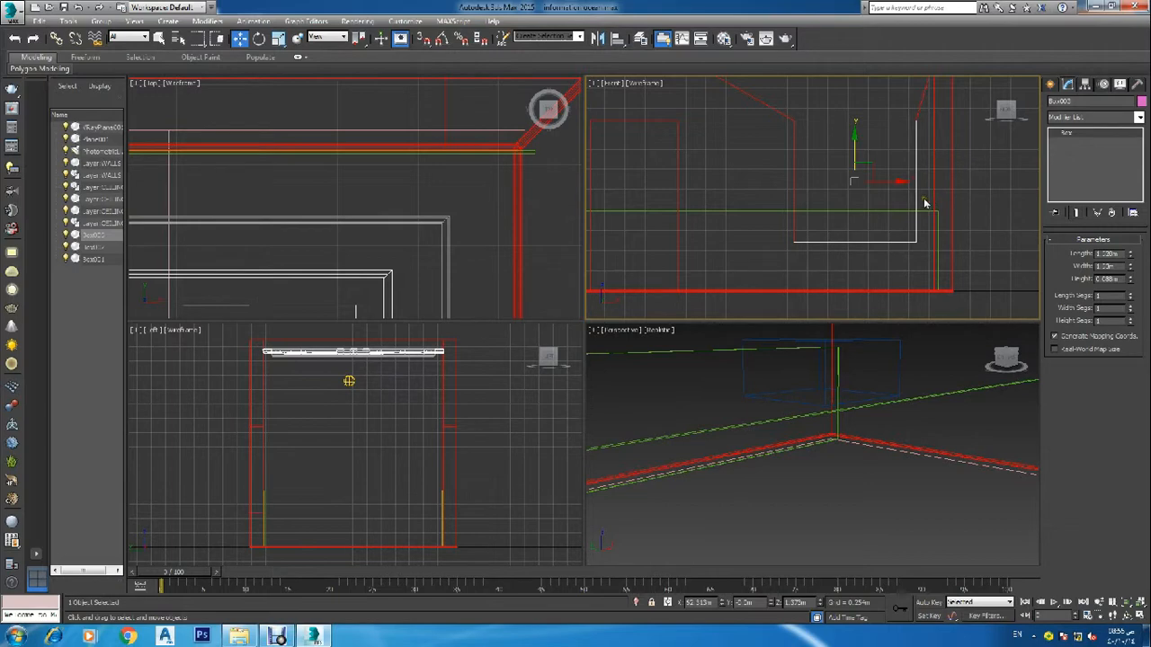
Move the window-sized box along Y in the Top view so it crosses the upper wall and its thin panel
scroll(465, 178, "down", 6)
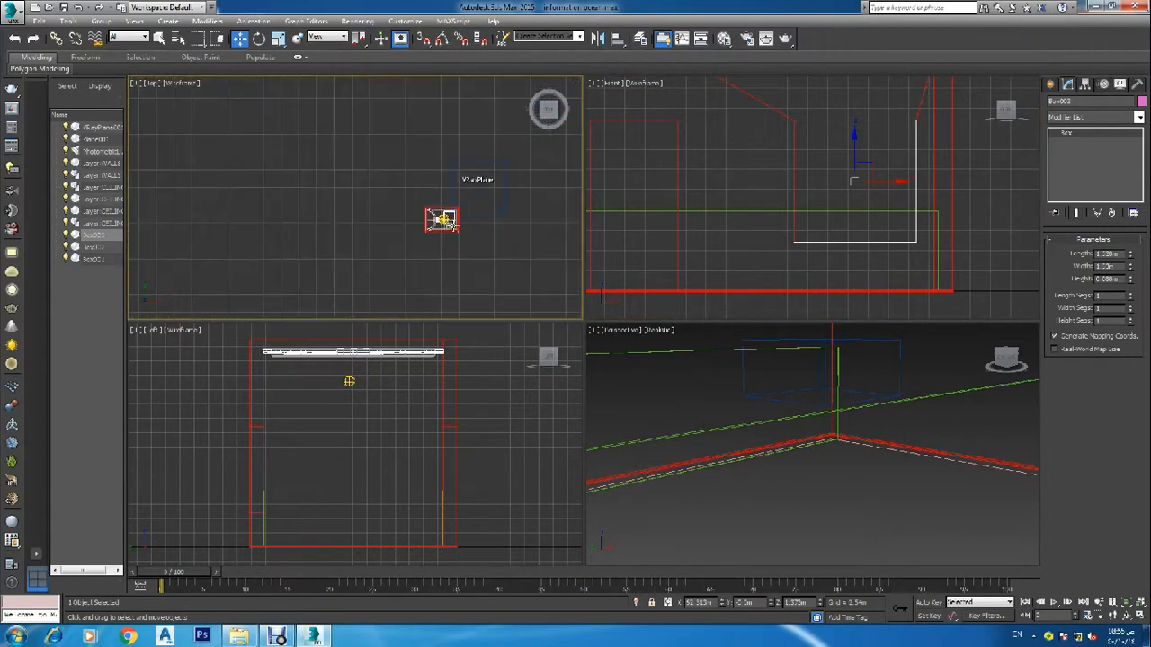
scroll(464, 219, "down", 5)
left_click_drag(472, 258, 470, 218)
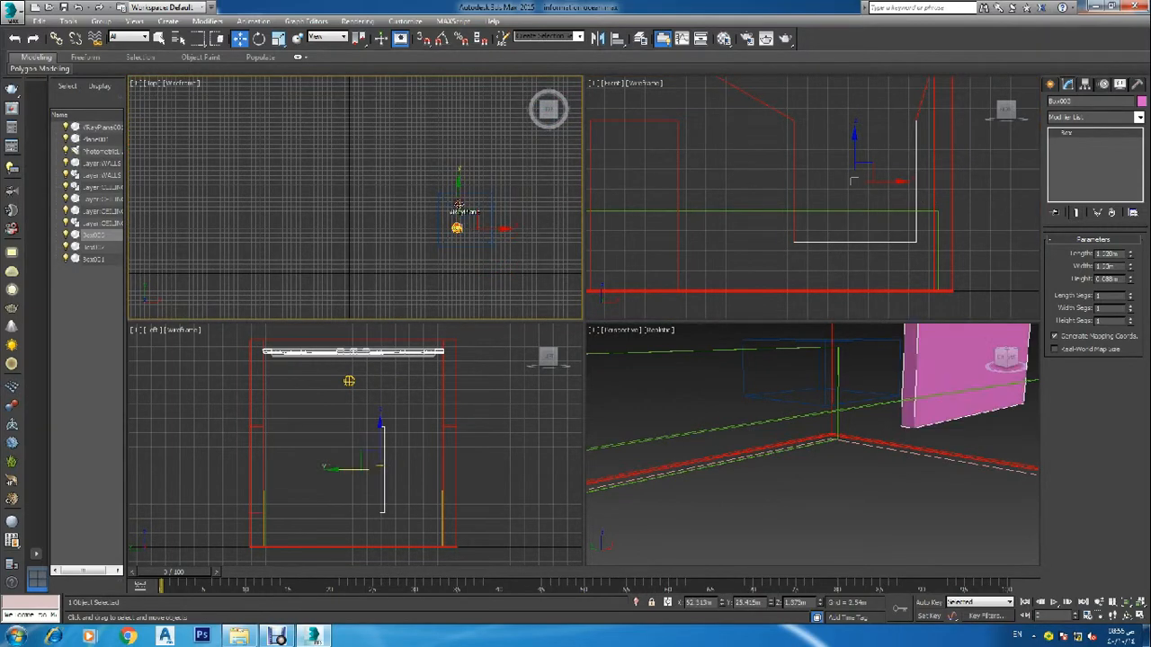
scroll(459, 227, "up", 6)
scroll(460, 240, "up", 8)
scroll(434, 262, "down", 4)
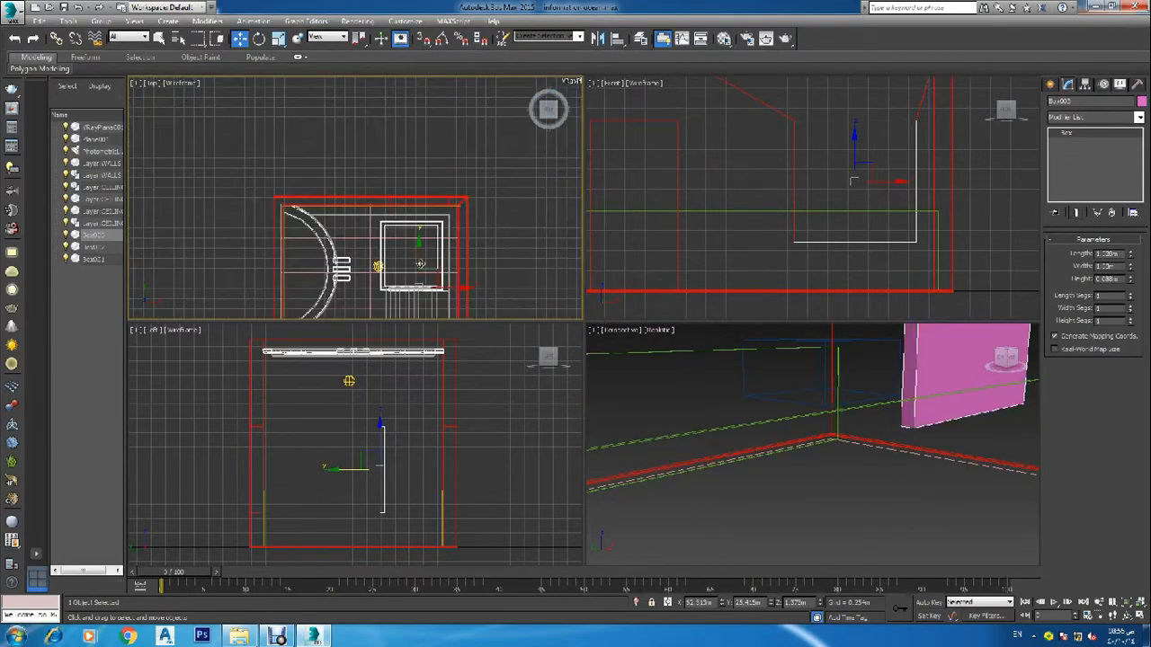
left_click_drag(420, 265, 435, 119)
scroll(419, 244, "up", 4)
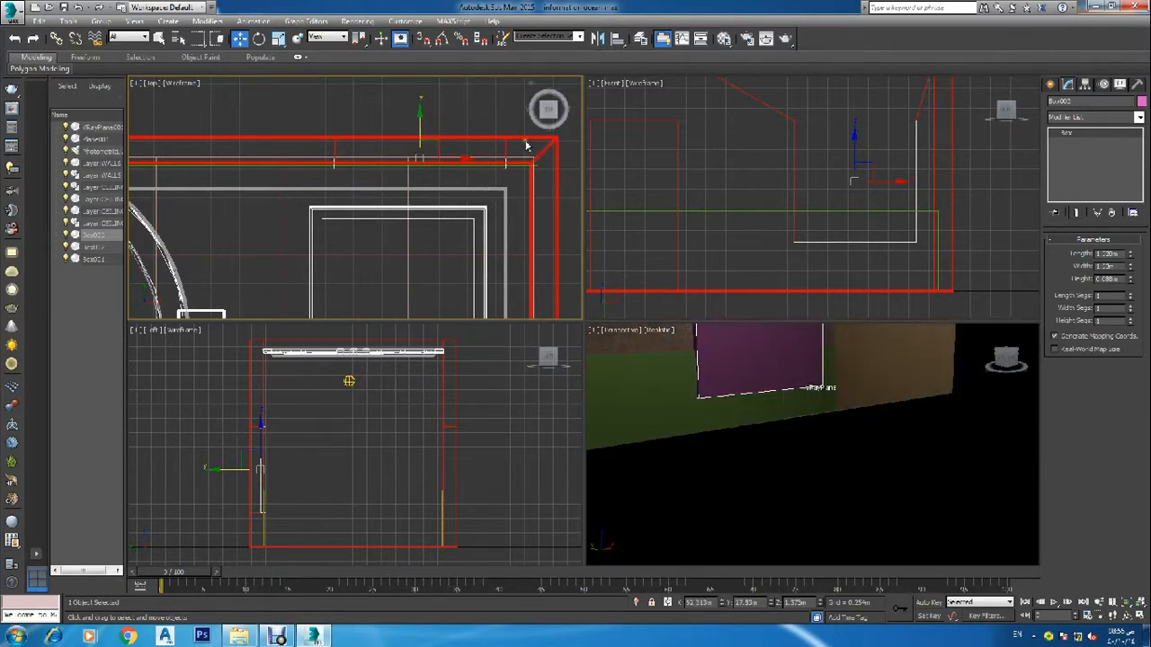
Cut the window opening out of the upper wall's thin panel with a Boolean Subtraction (A-B), using the window-sized box as operand B
left_click(494, 113)
scroll(530, 158, "up", 5)
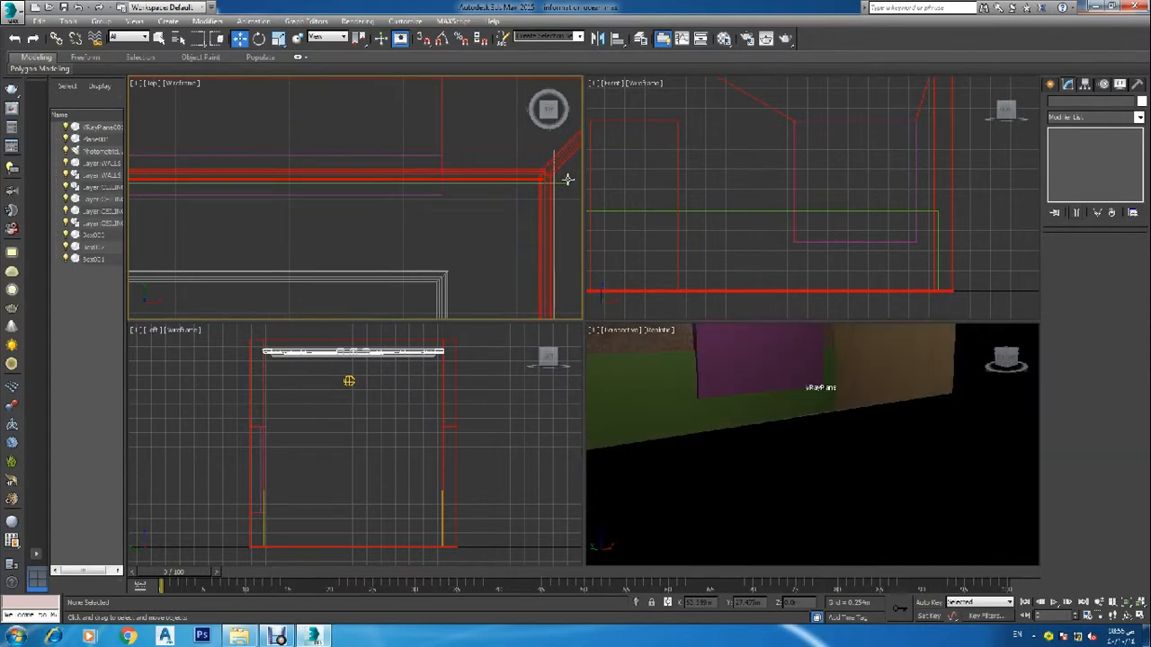
left_click(566, 179)
left_click(1055, 84)
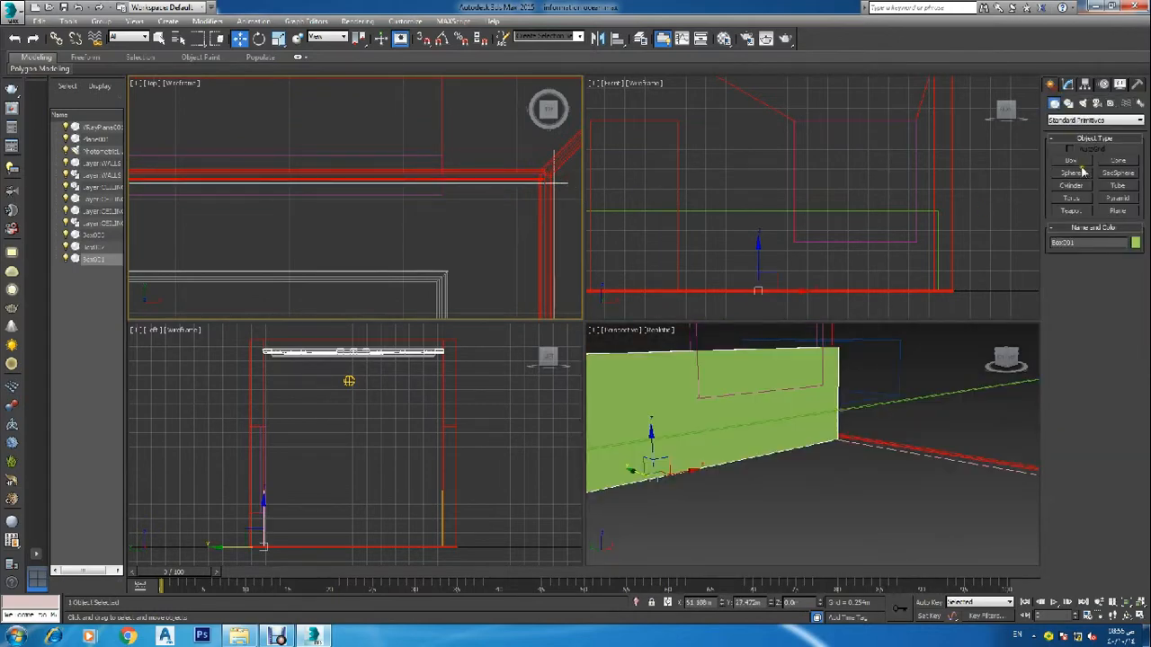
left_click(1088, 121)
left_click(1075, 147)
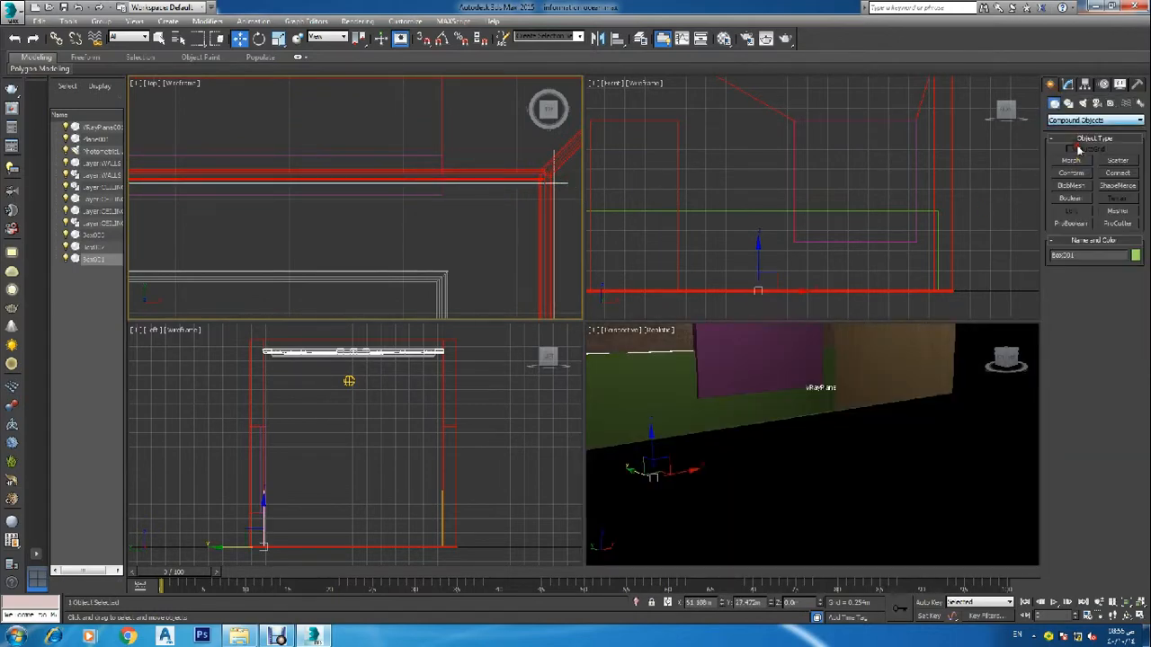
left_click(1071, 198)
left_click(1099, 291)
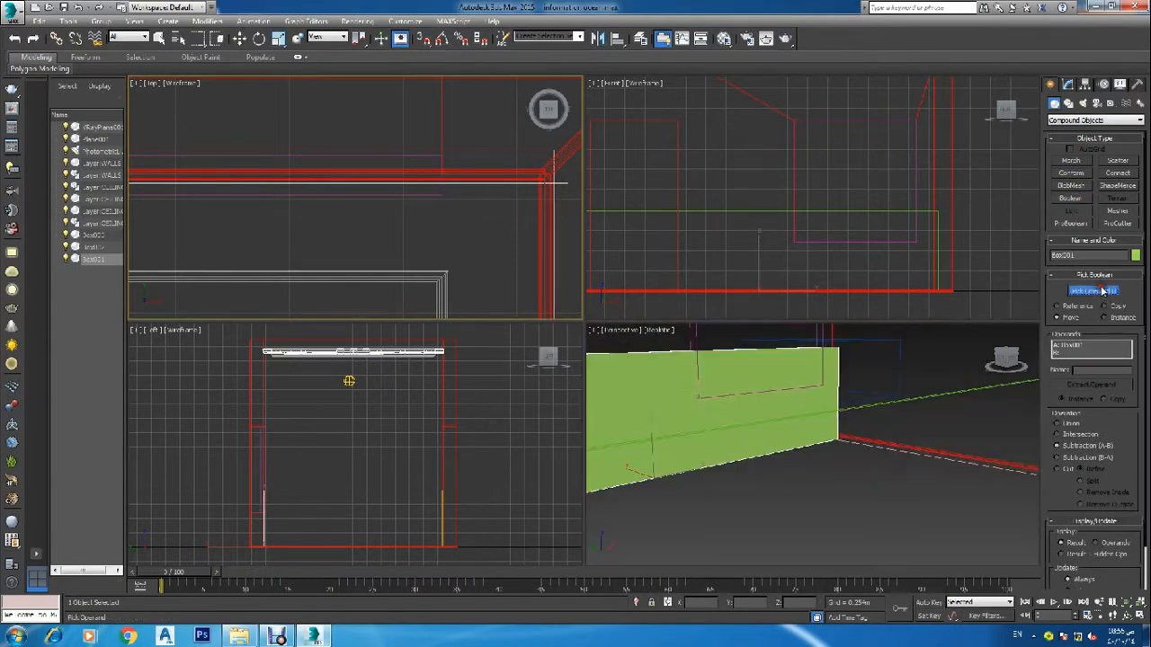
left_click(418, 155)
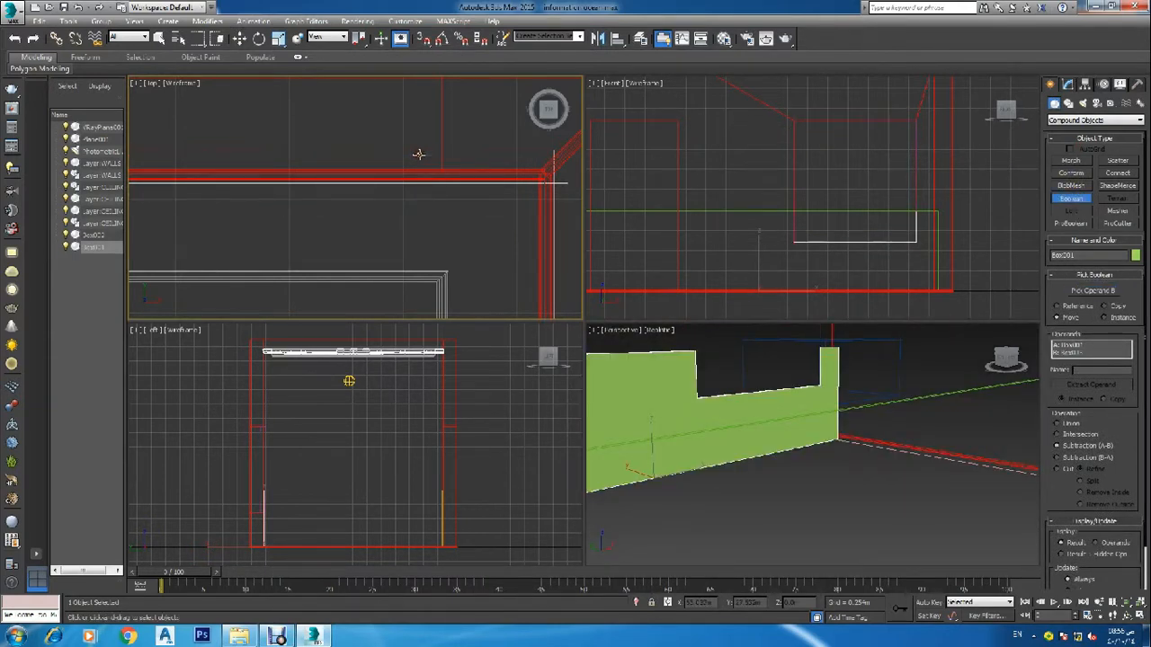
key("w")
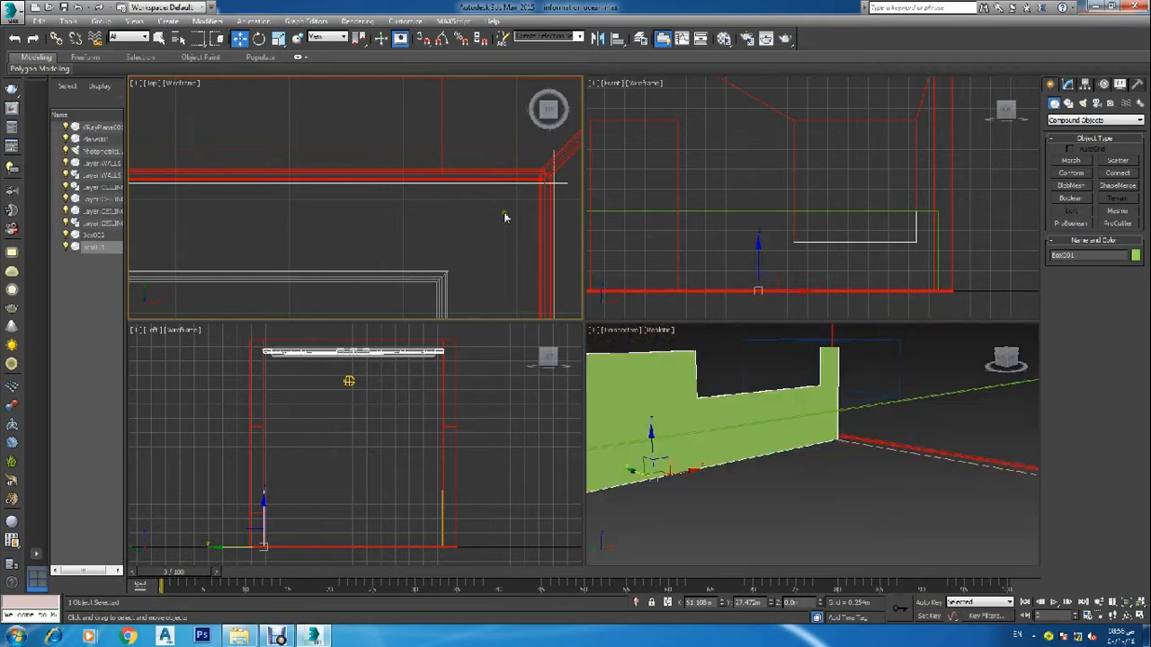
Draw a thin standard box about 2.13 m by 1.10 m over the door opening in the Front view
scroll(653, 195, "down", 3)
scroll(647, 203, "up", 3)
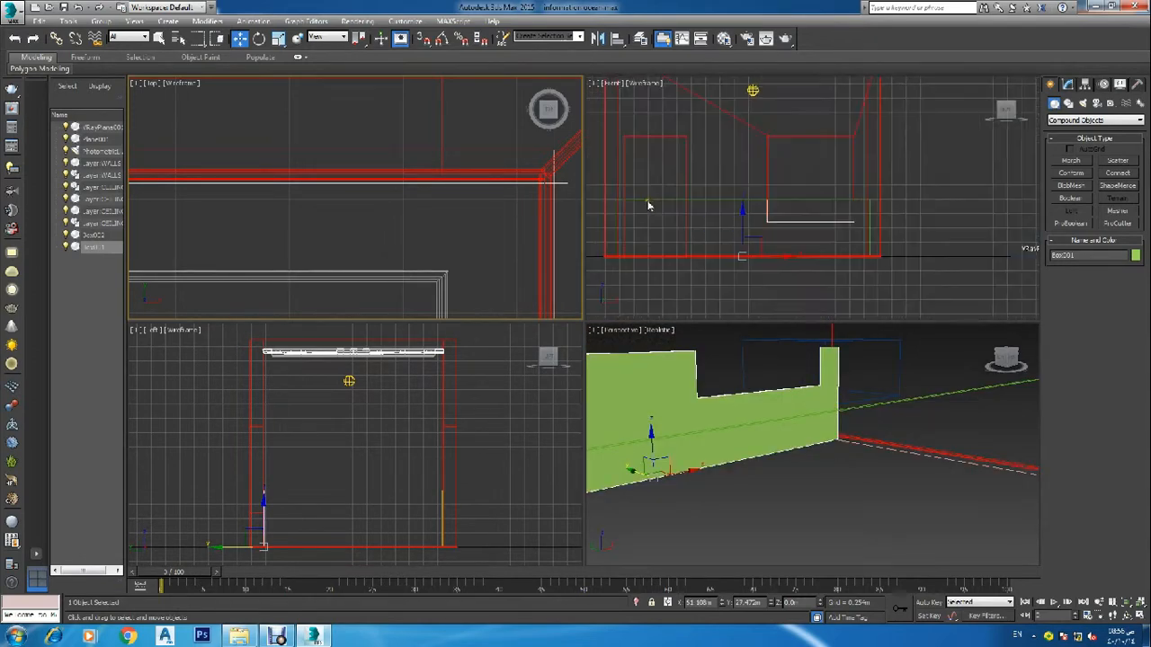
middle_click_drag(631, 203, 691, 187)
left_click(1062, 121)
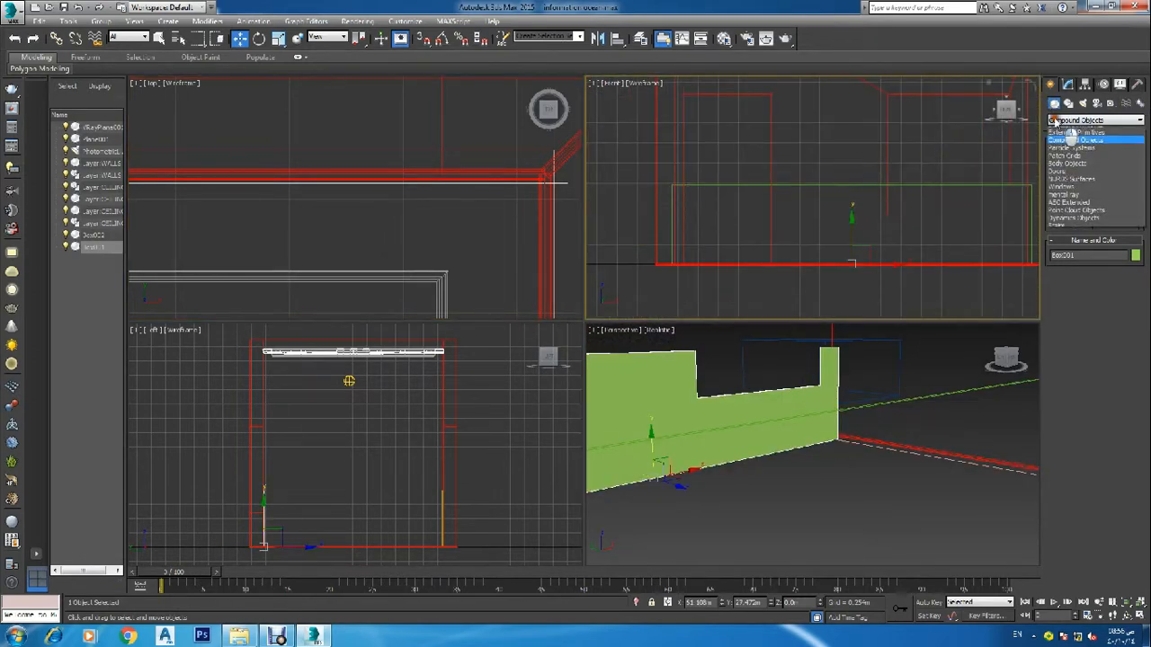
left_click(1065, 131)
left_click(1071, 160)
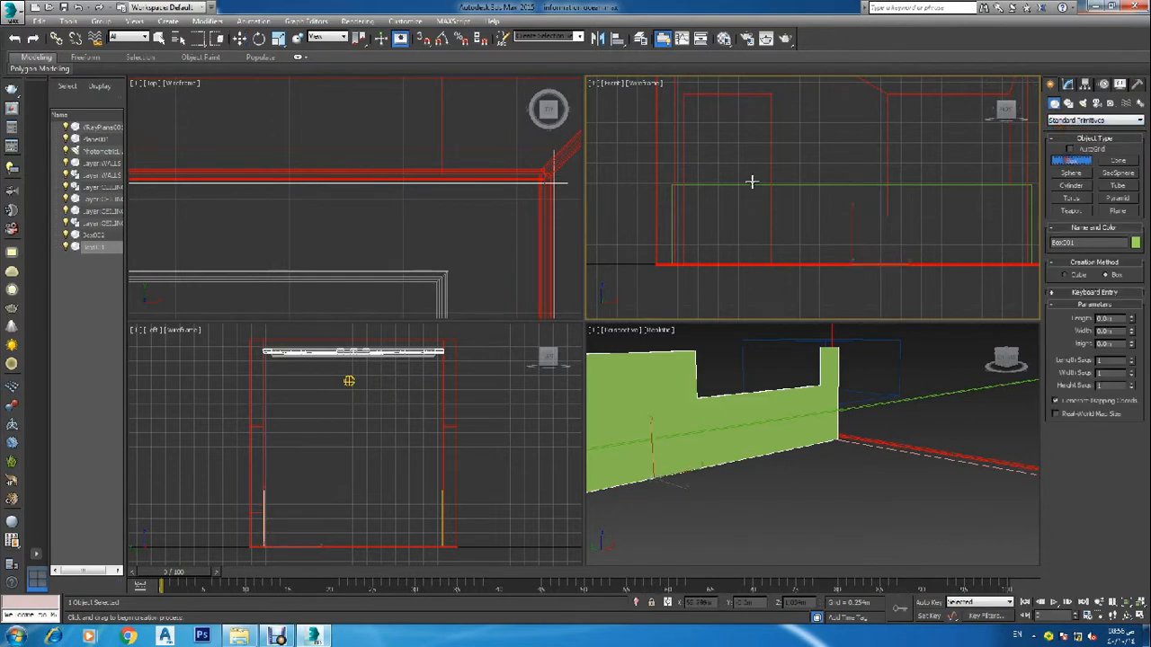
scroll(693, 95, "up", 4)
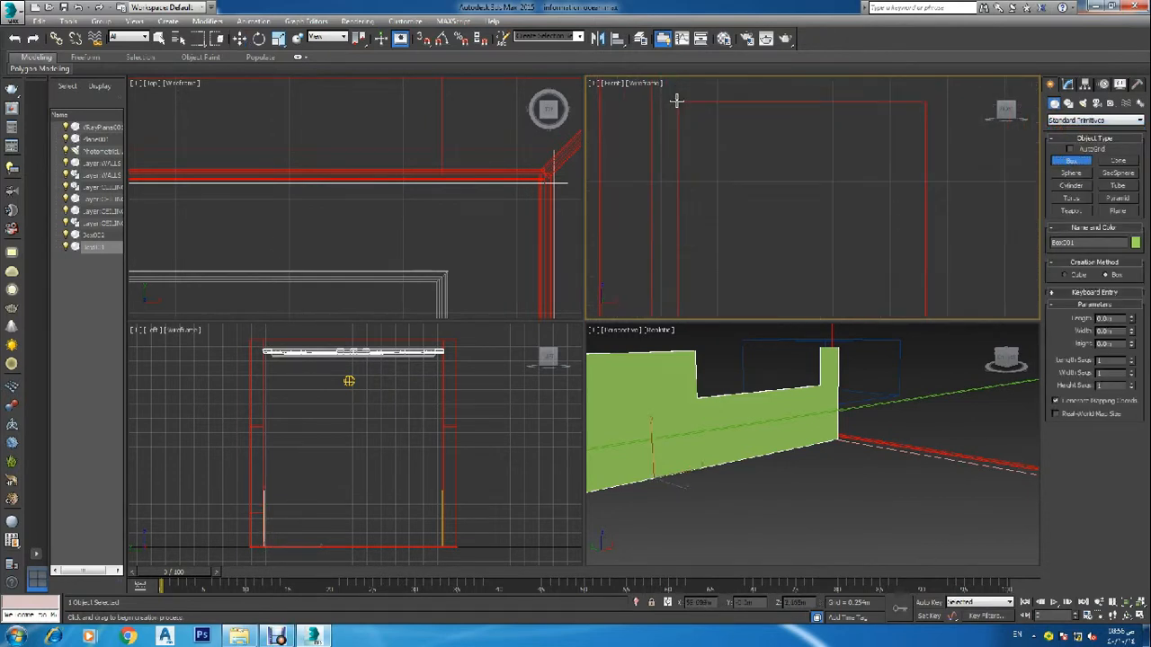
scroll(677, 101, "up", 3)
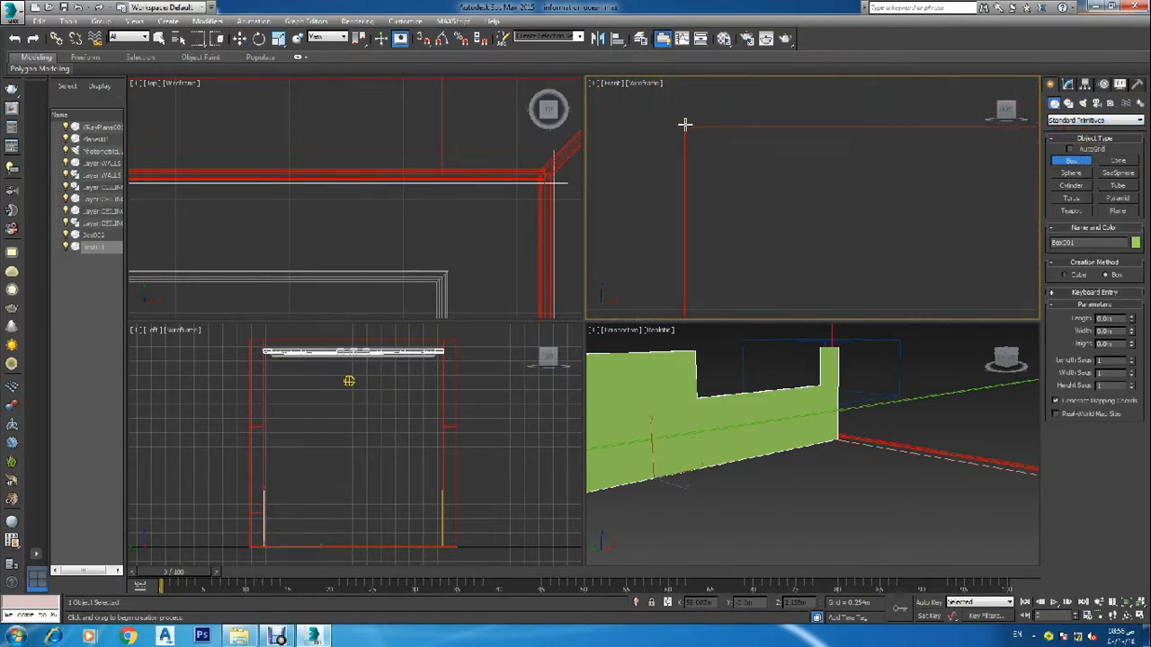
left_click_drag(683, 126, 744, 223)
scroll(760, 167, "down", 6)
scroll(802, 250, "up", 5)
scroll(779, 232, "up", 3)
scroll(765, 234, "up", 3)
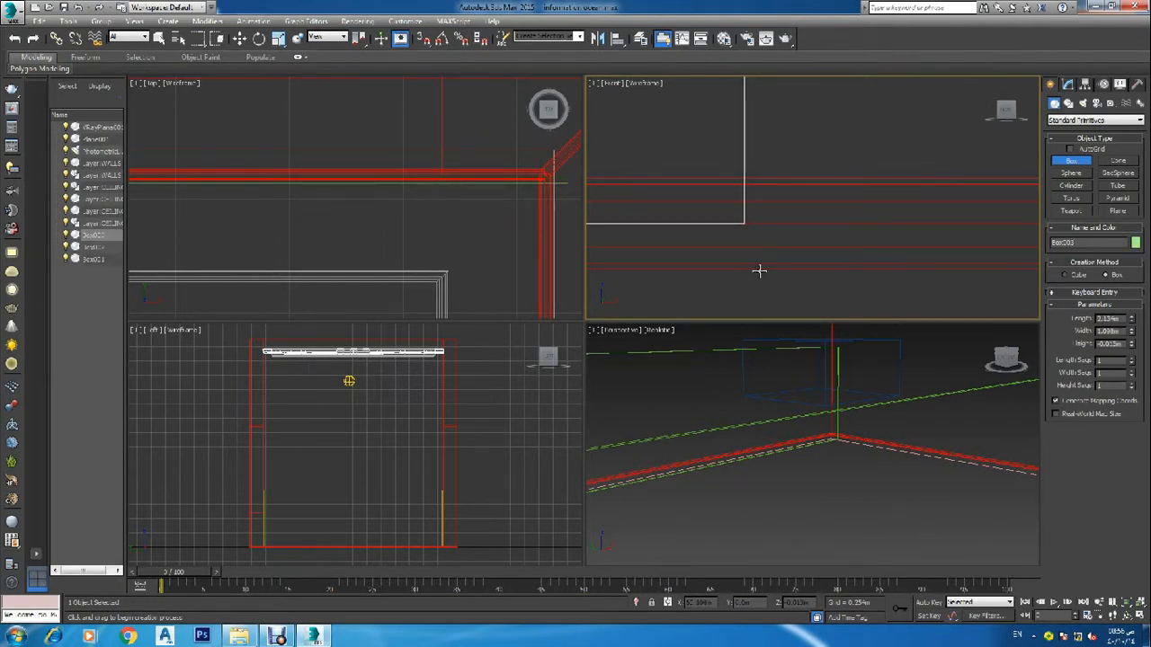
Move the door-sized box along Y in the Top view towards the room and set its height to 0.052 m
right_click(402, 224)
scroll(402, 225, "up", 3)
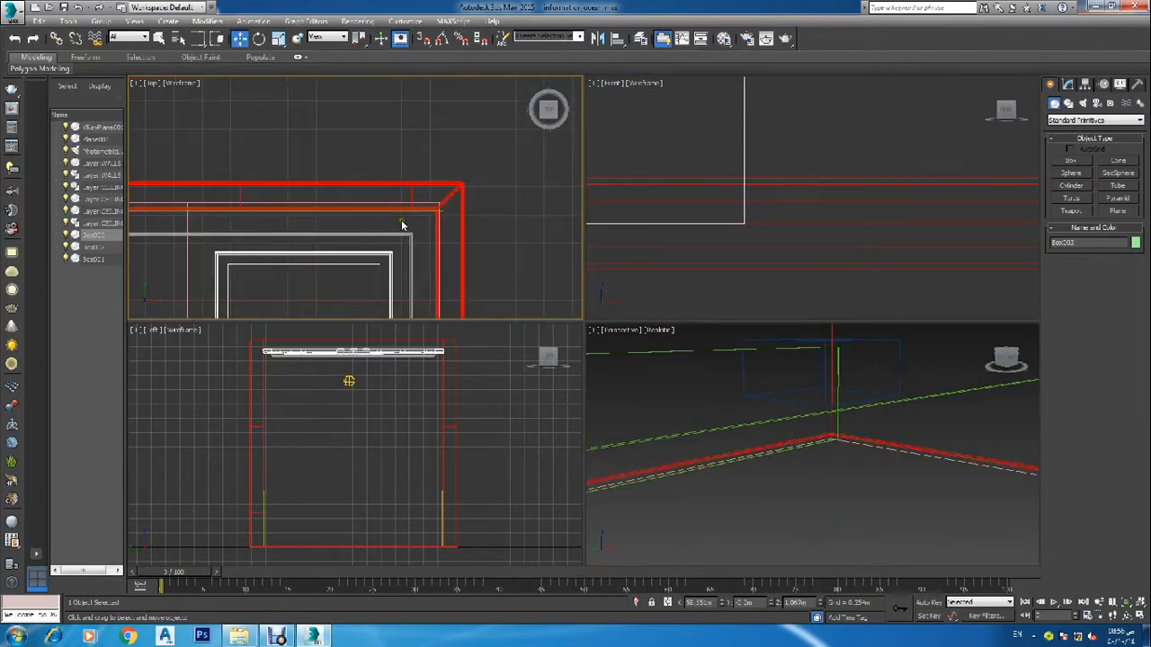
scroll(402, 225, "down", 6)
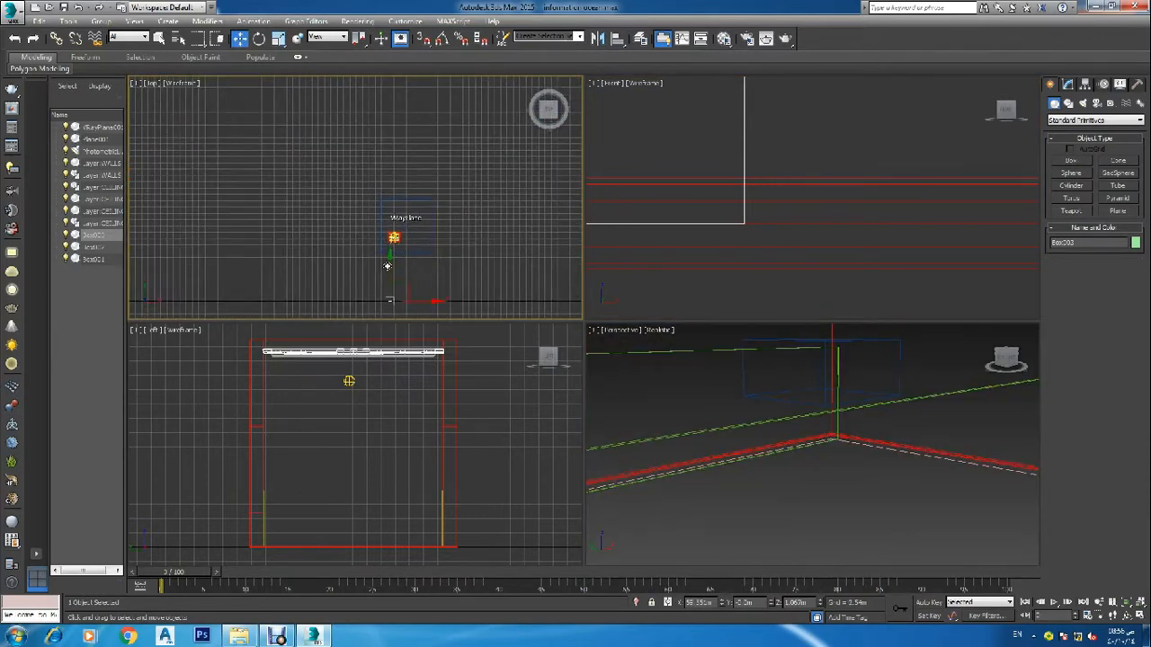
left_click_drag(389, 271, 372, 106)
scroll(390, 254, "up", 6)
scroll(369, 116, "up", 8)
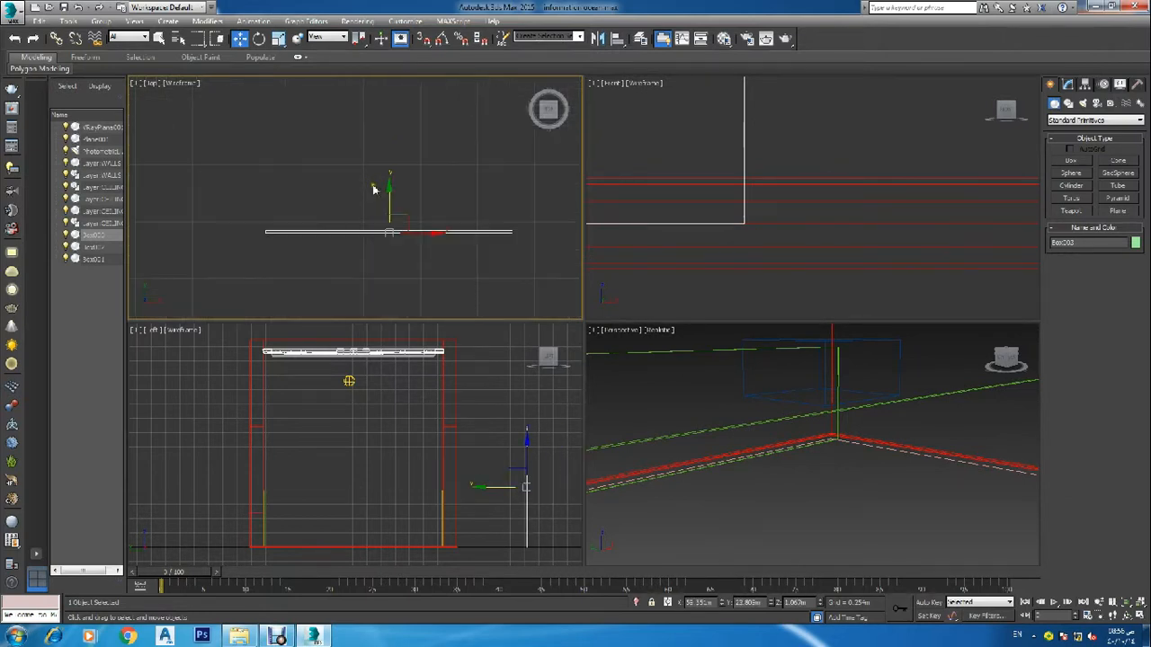
left_click_drag(387, 202, 405, 170)
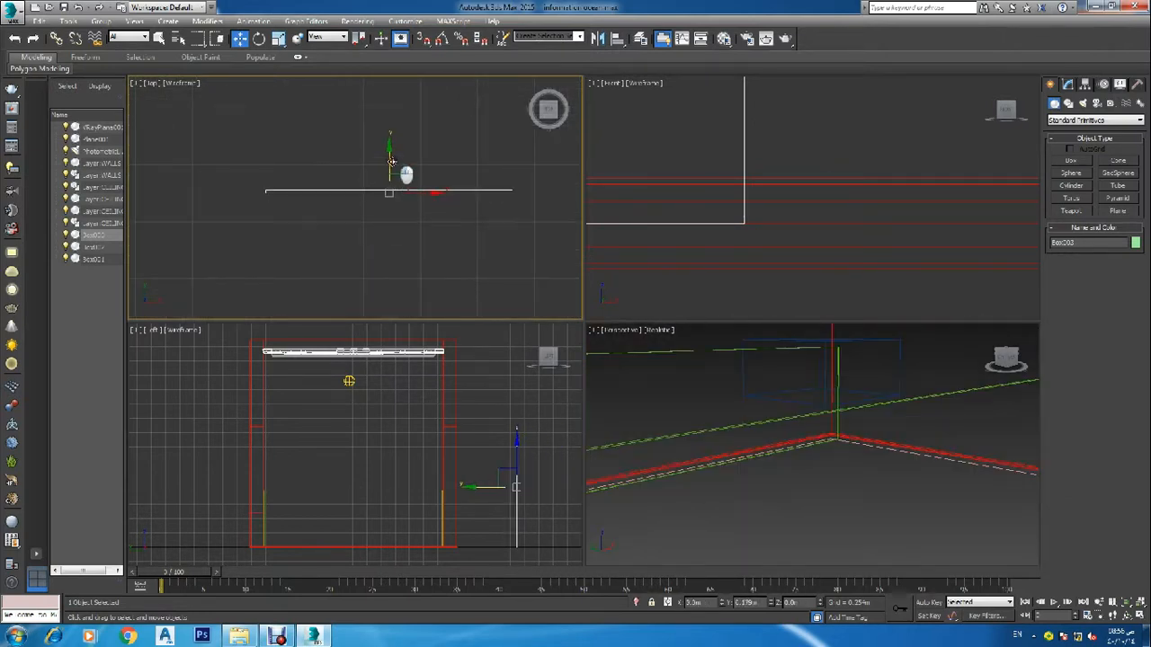
left_click(1071, 85)
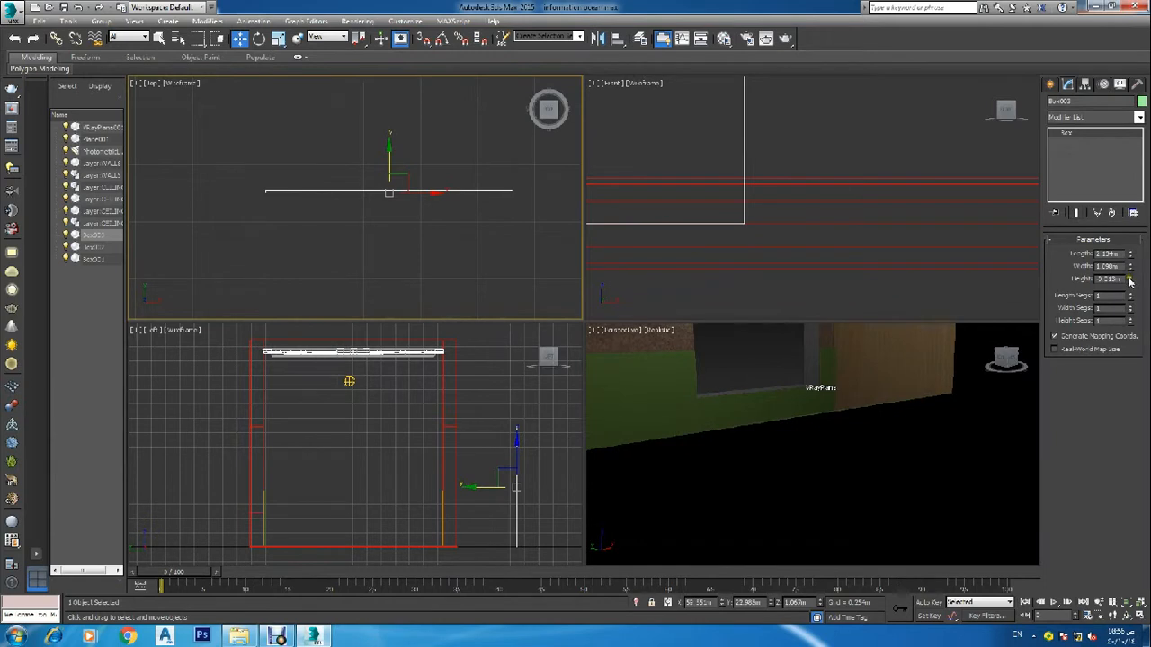
left_click_drag(1131, 281, 1132, 133)
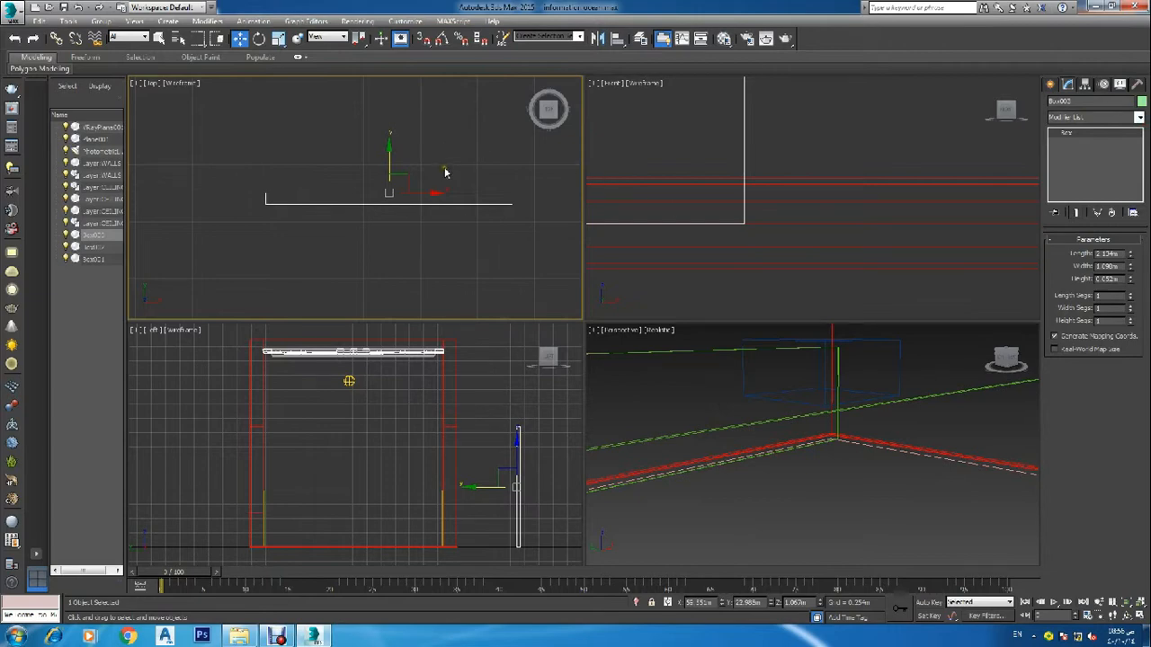
Move the door-sized box along Y in the Top view to cross the lower wall's thin panel and check its fit
scroll(444, 169, "down", 5)
scroll(440, 160, "up", 2)
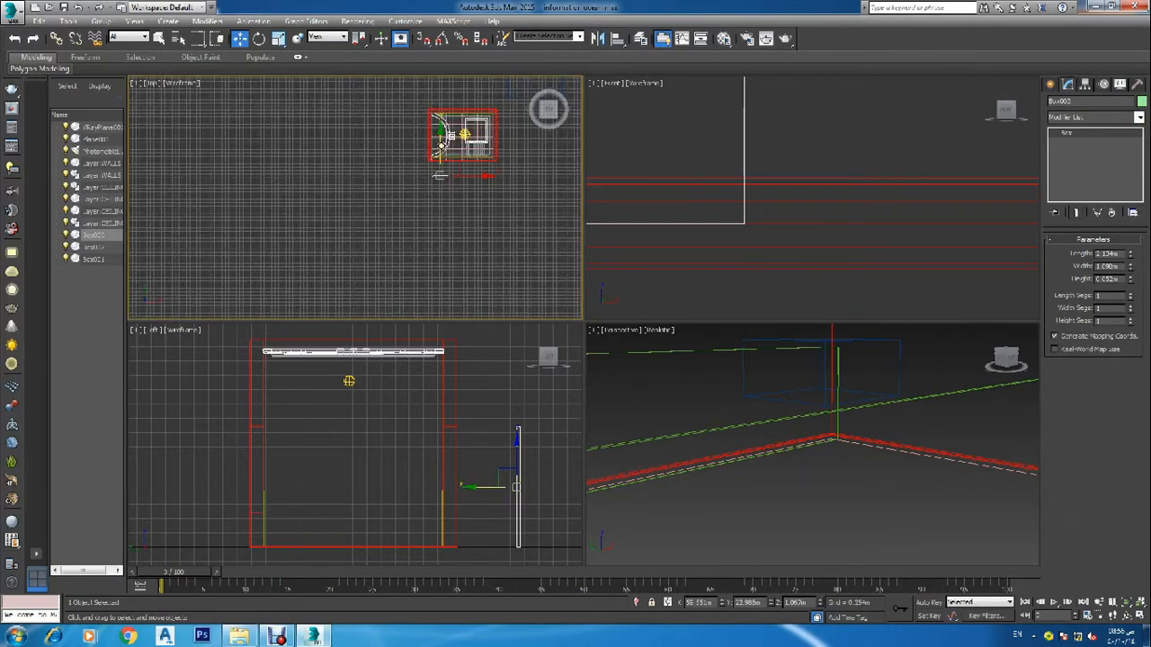
left_click_drag(441, 150, 462, 103)
scroll(440, 162, "up", 5)
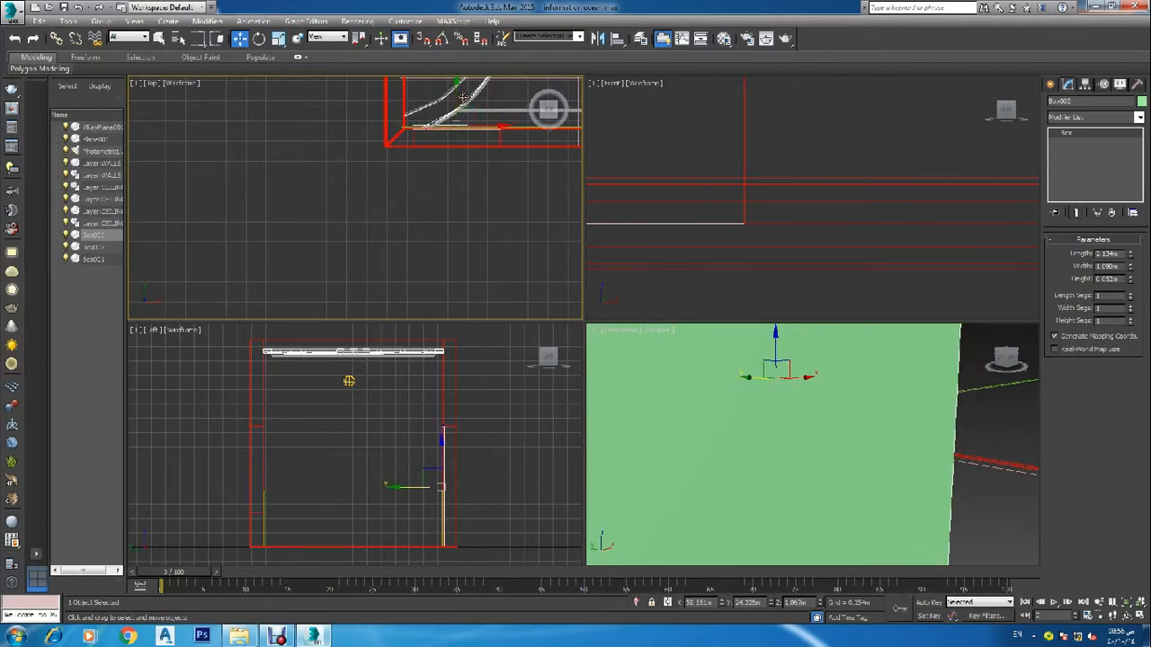
scroll(459, 119, "up", 3)
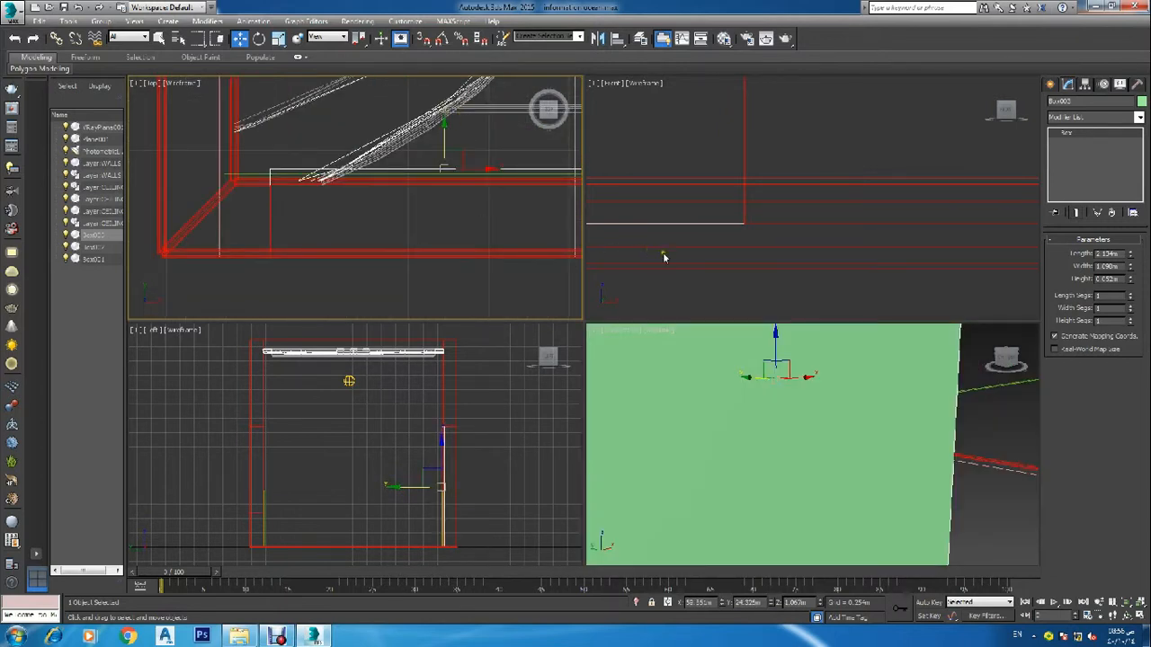
right_click(698, 252)
scroll(700, 255, "down", 2)
scroll(700, 258, "down", 4)
scroll(154, 161, "up", 6)
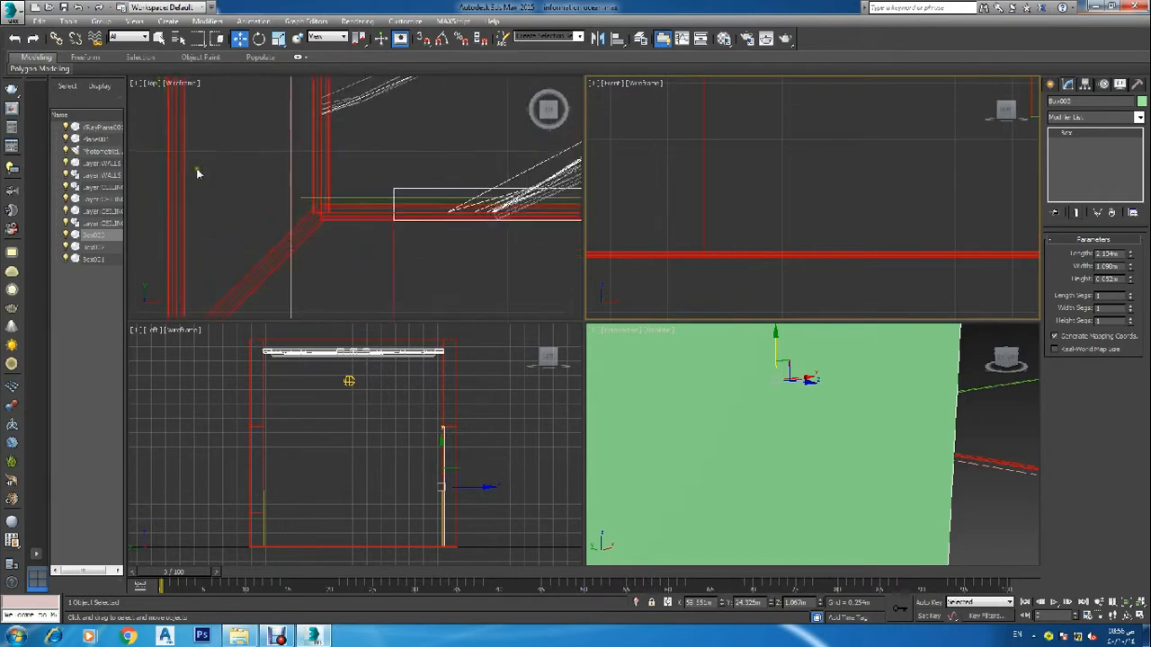
Cut the door opening out of the lower wall's thin panel with a Boolean Subtraction (A-B), using the door-sized box as operand B
left_click(409, 221)
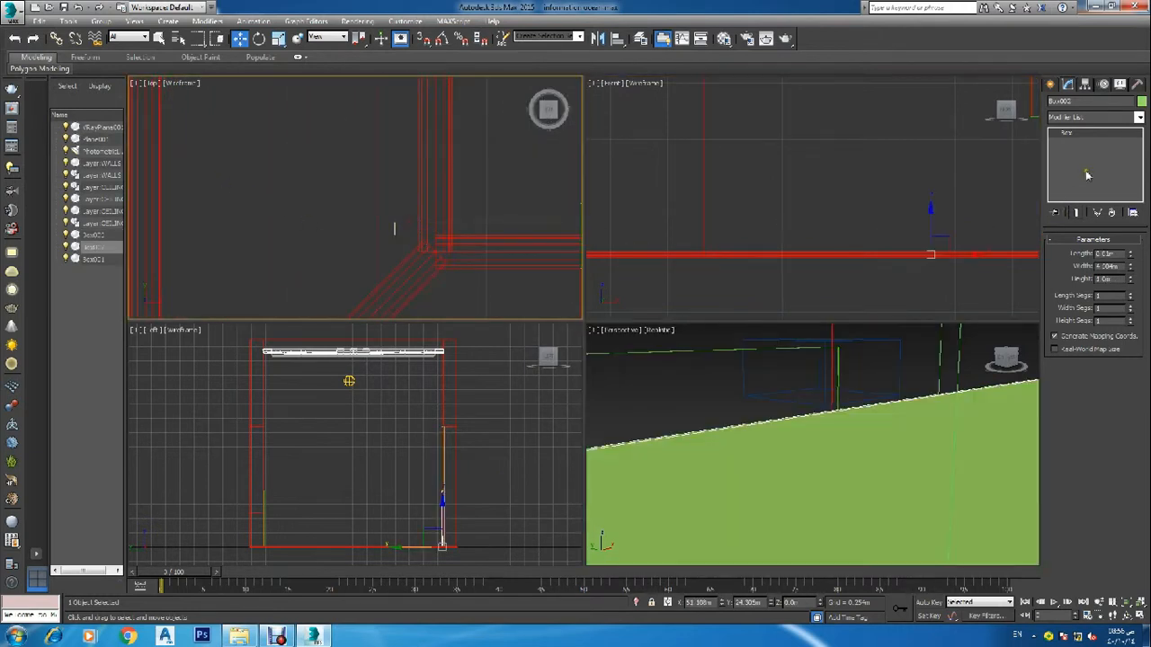
left_click(1051, 85)
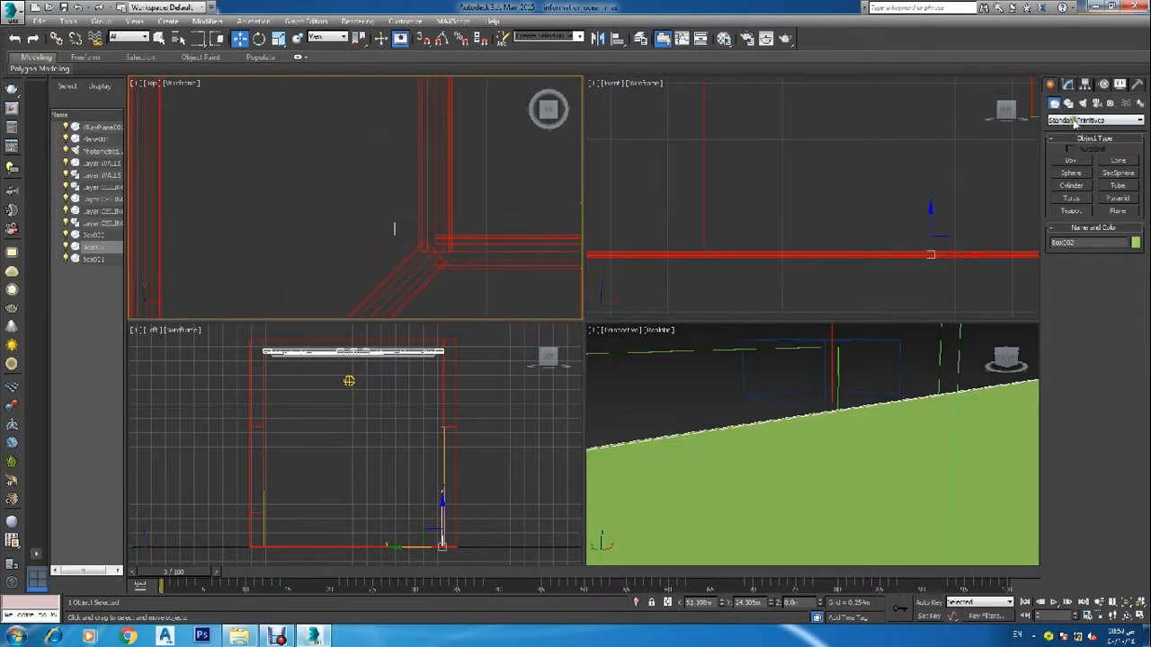
left_click(1074, 120)
left_click(1084, 149)
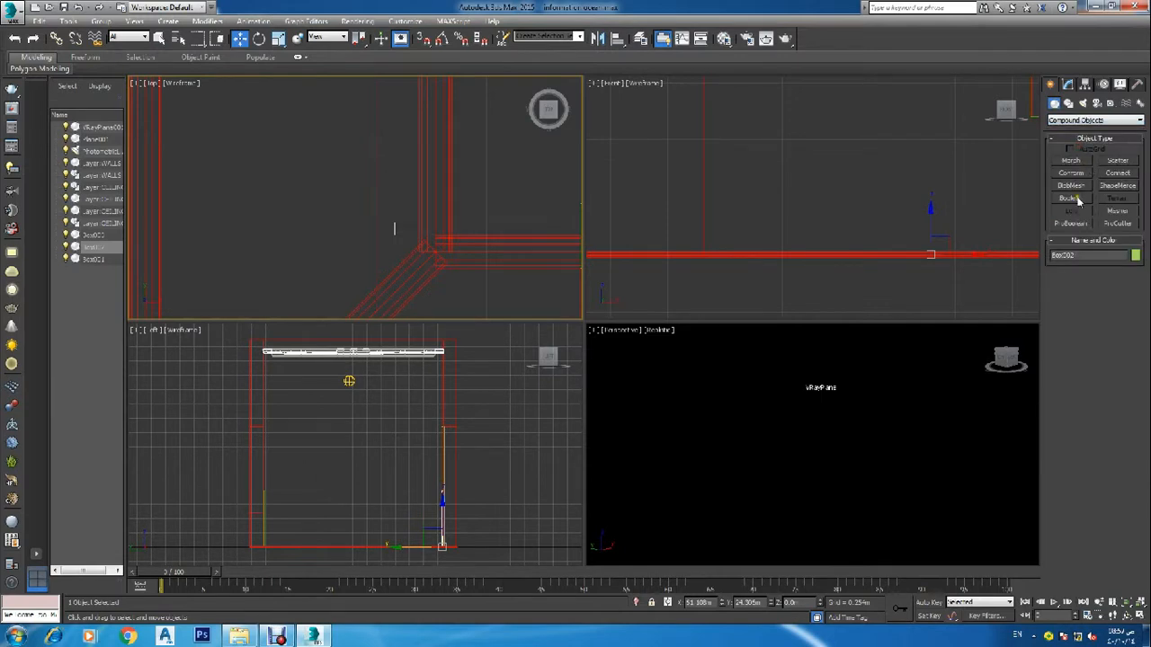
left_click(1075, 200)
left_click(1088, 292)
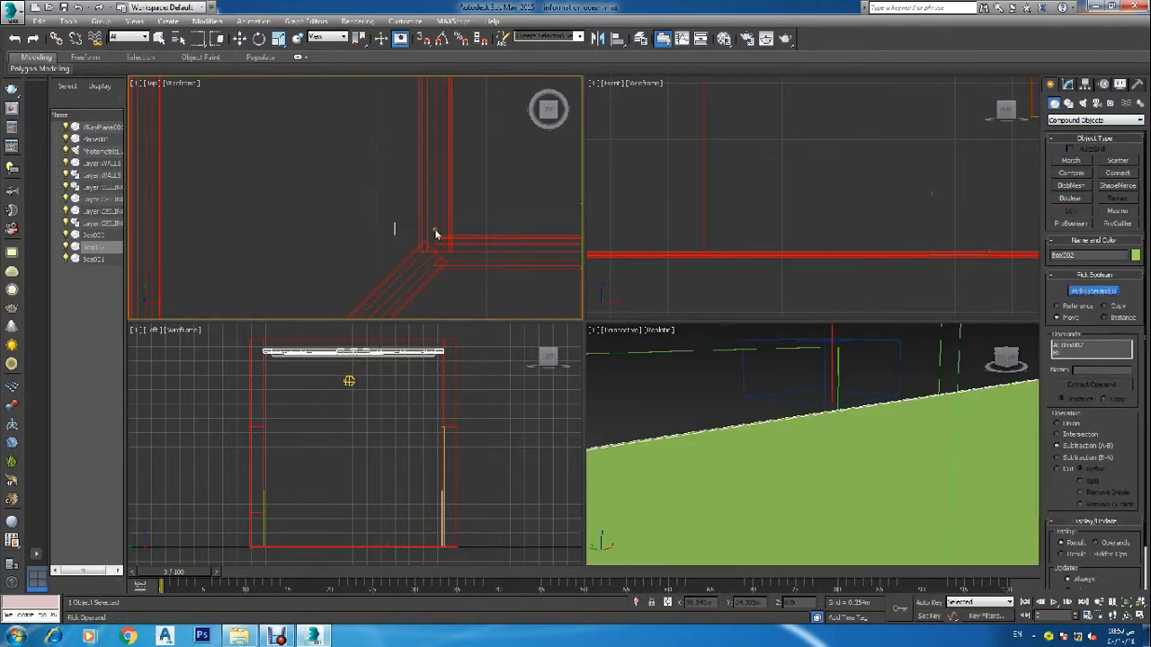
scroll(454, 226, "down", 4)
scroll(506, 221, "up", 3)
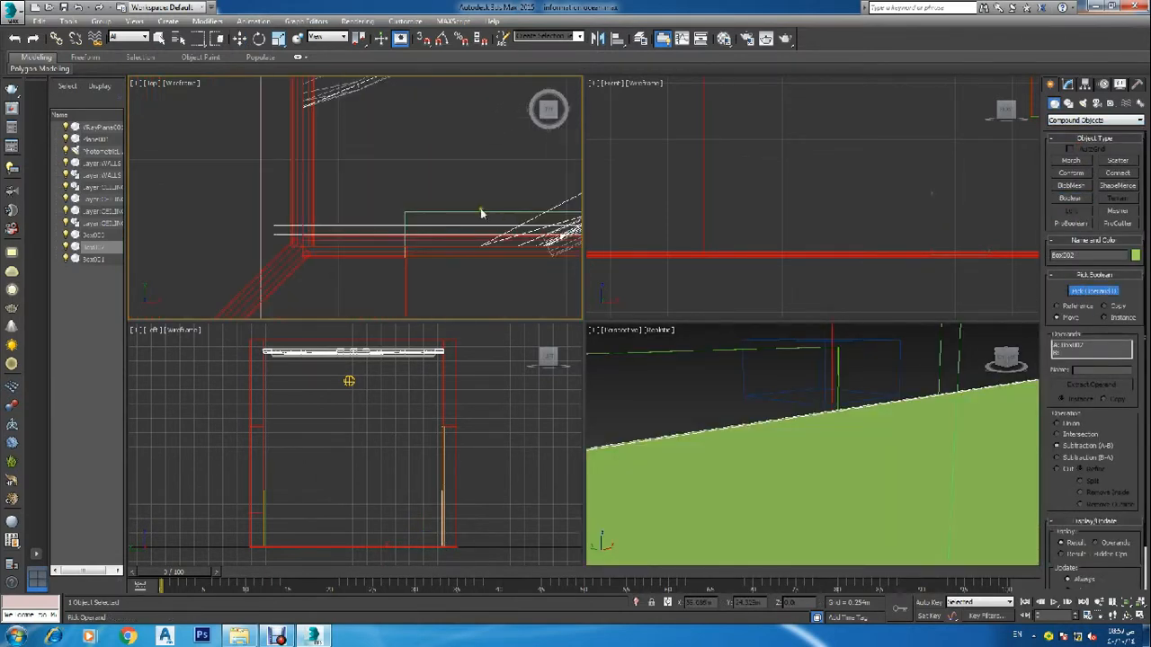
left_click(479, 210)
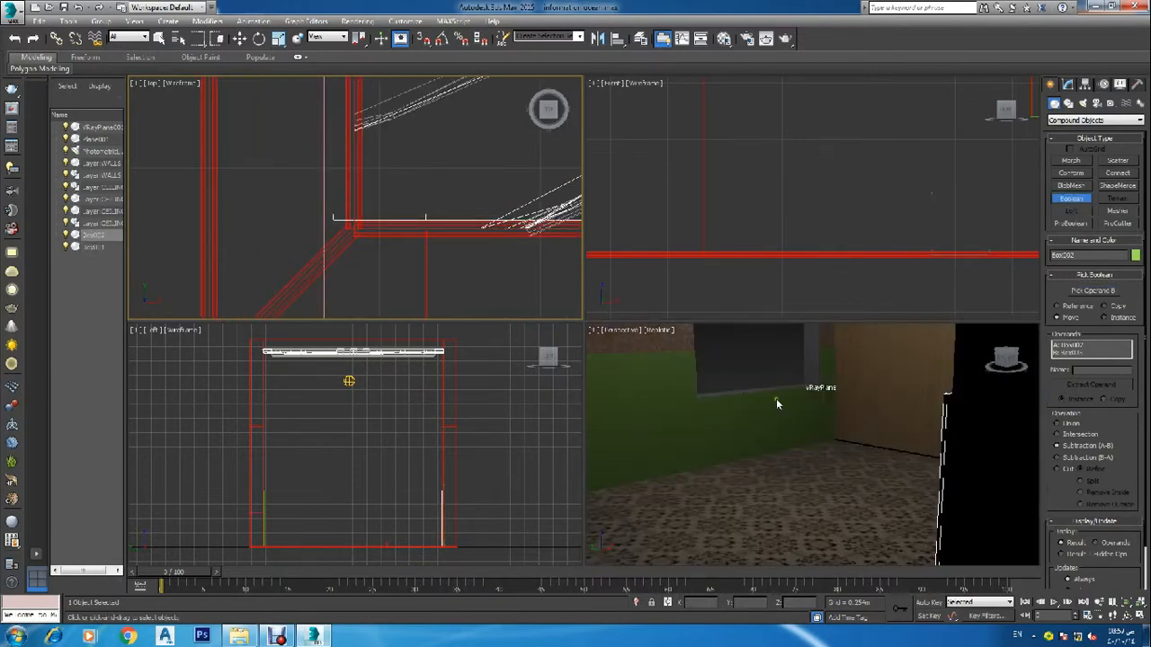
scroll(776, 398, "down", 6)
key("w")
scroll(776, 398, "up", 2)
scroll(775, 399, "up", 5)
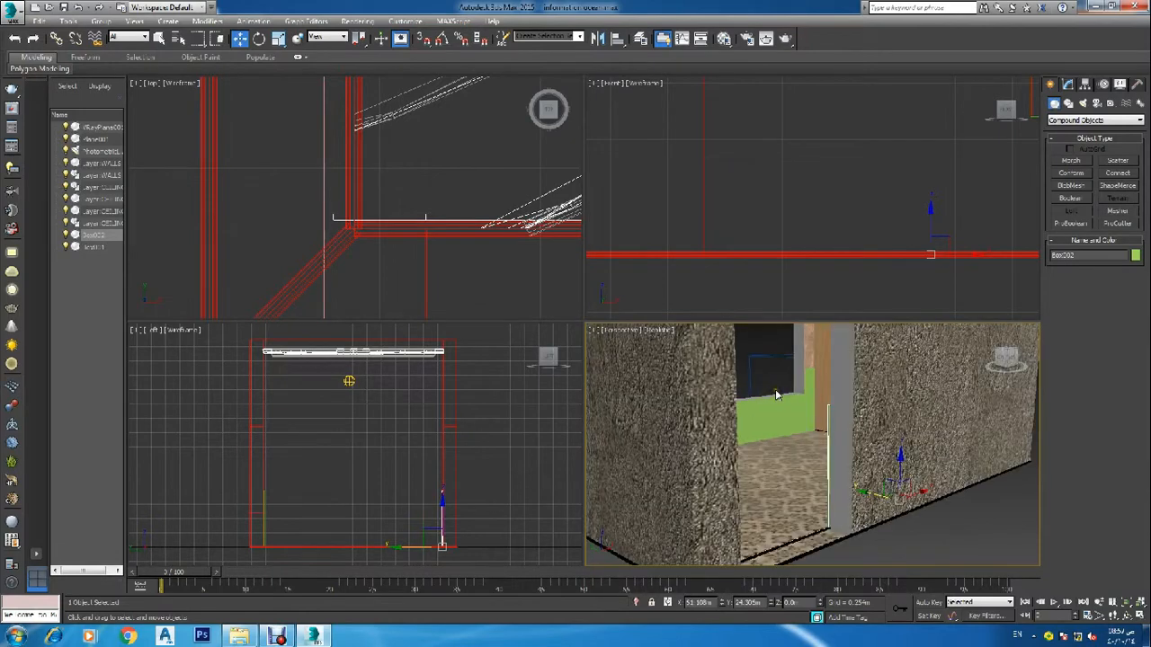
Draw a small standard box at the room's upper-left inner corner in the Top view
left_click(477, 264)
scroll(475, 264, "up", 6)
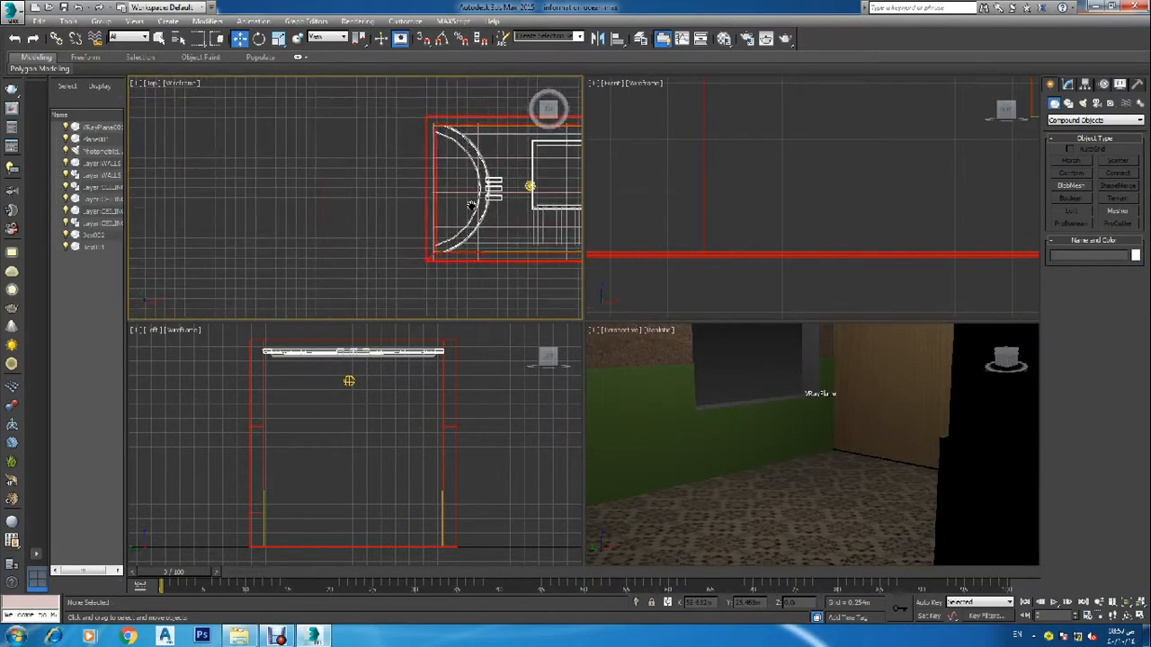
middle_click_drag(530, 185, 342, 161)
scroll(297, 196, "down", 4)
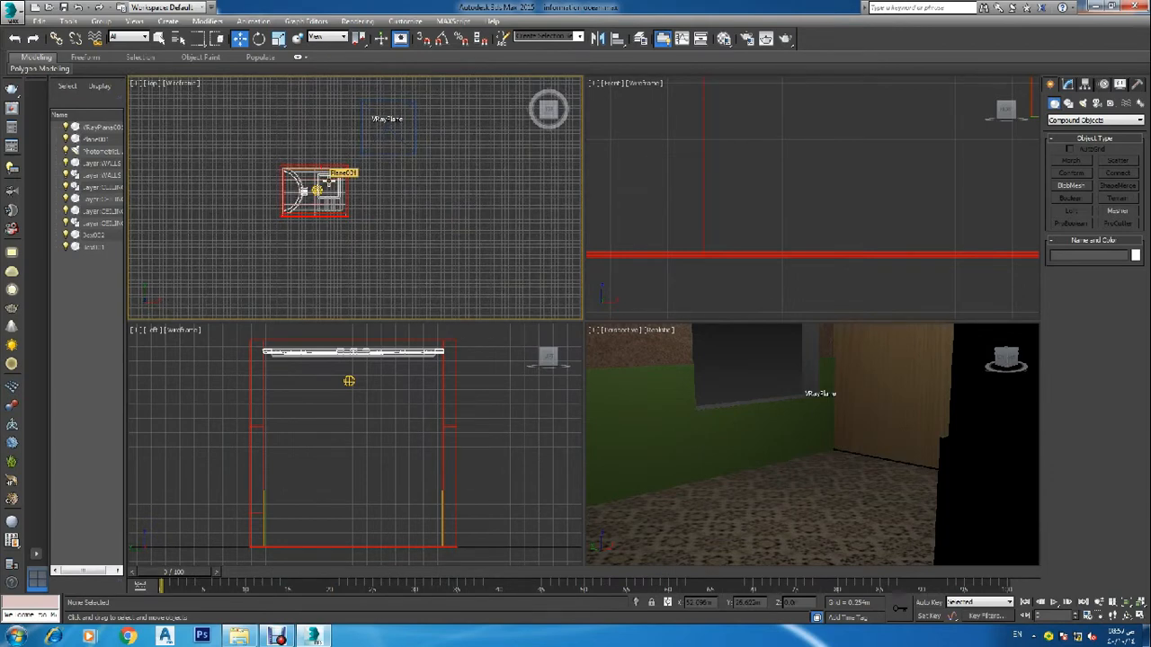
scroll(327, 181, "up", 4)
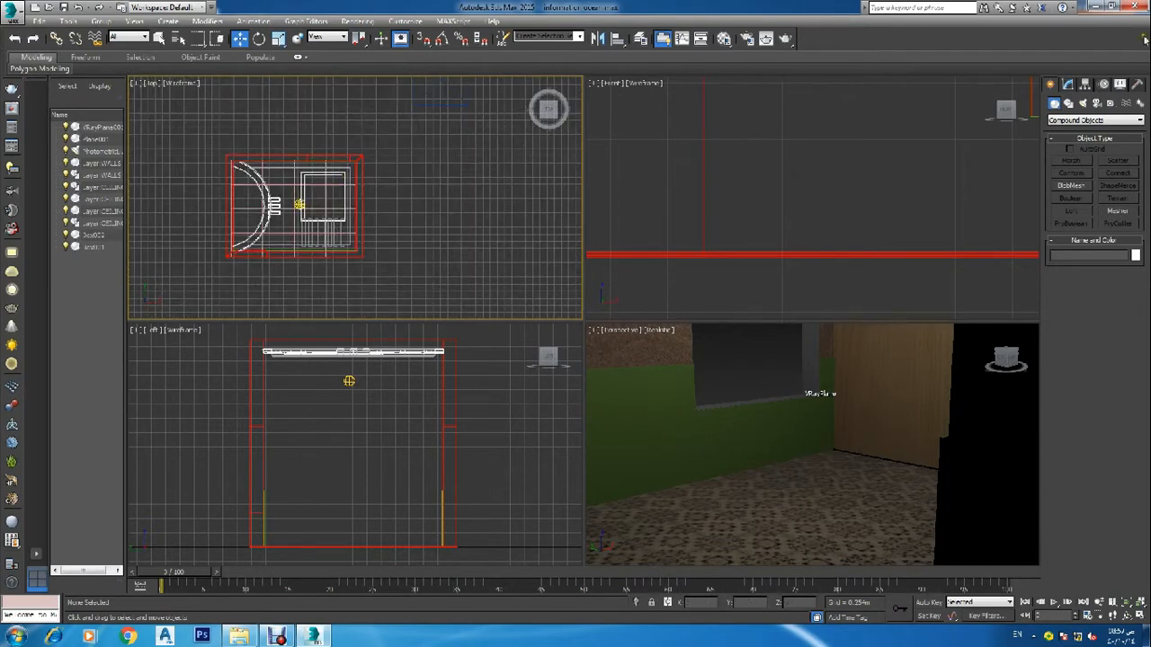
left_click(1061, 121)
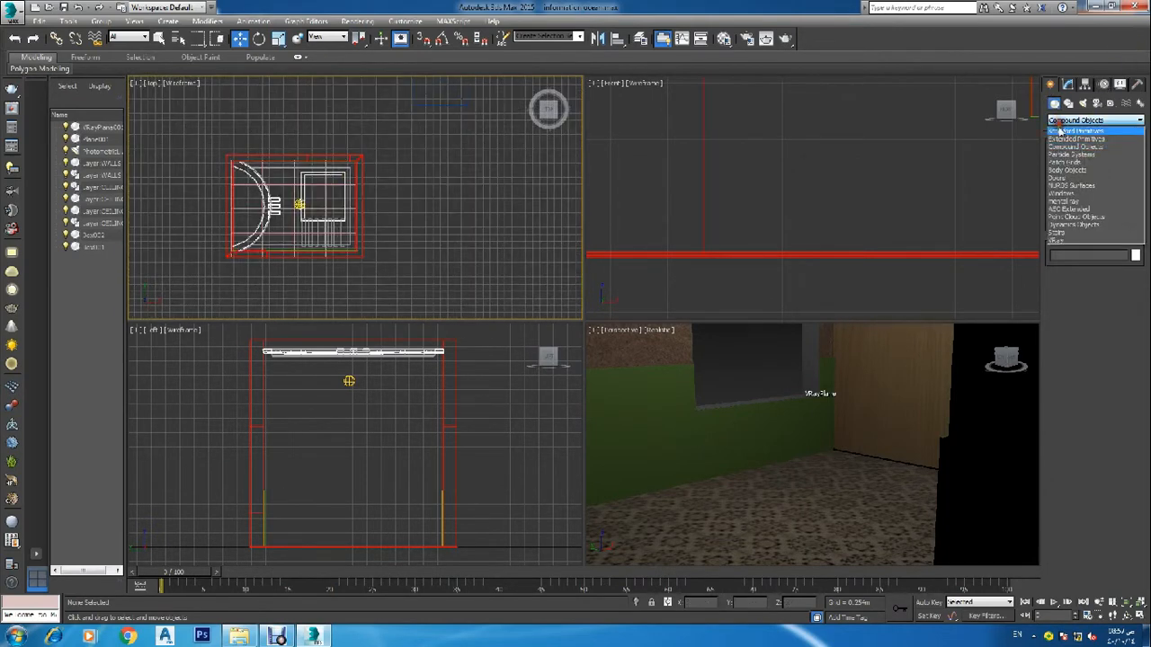
left_click(1075, 133)
left_click(1069, 161)
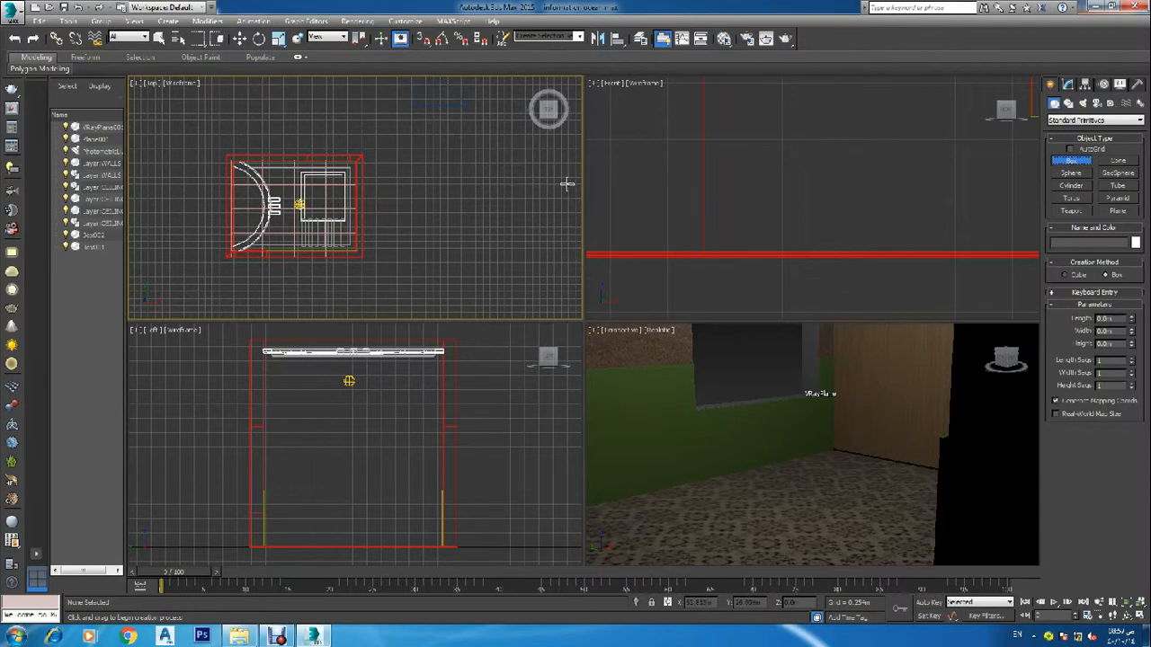
scroll(236, 197, "up", 10)
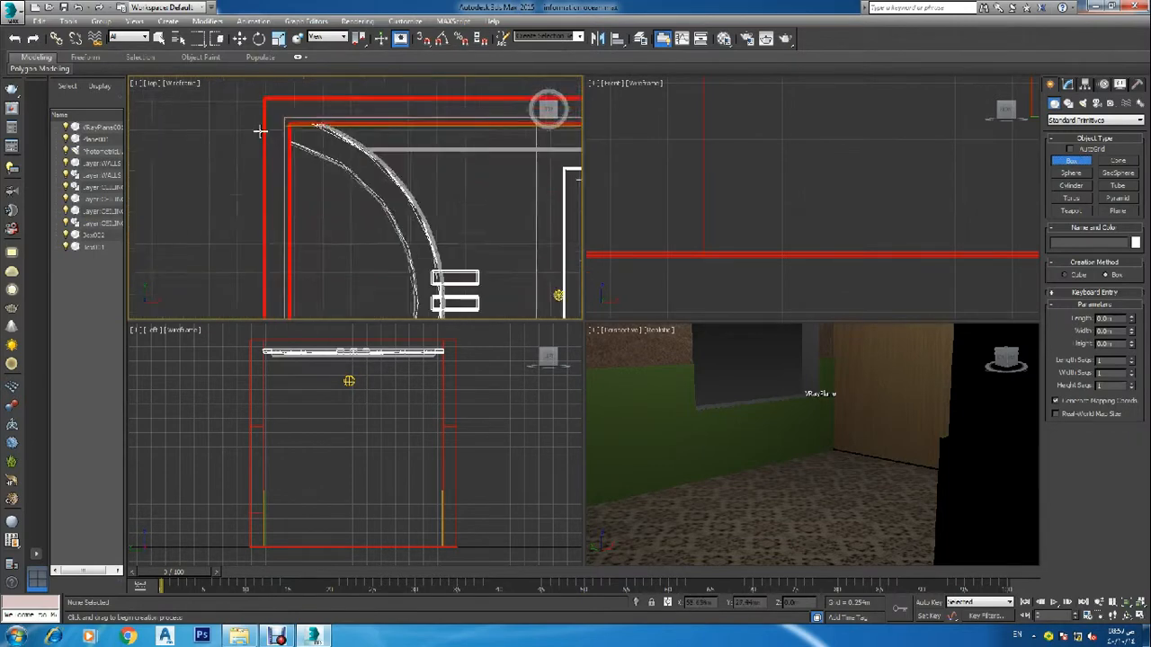
scroll(326, 126, "up", 3)
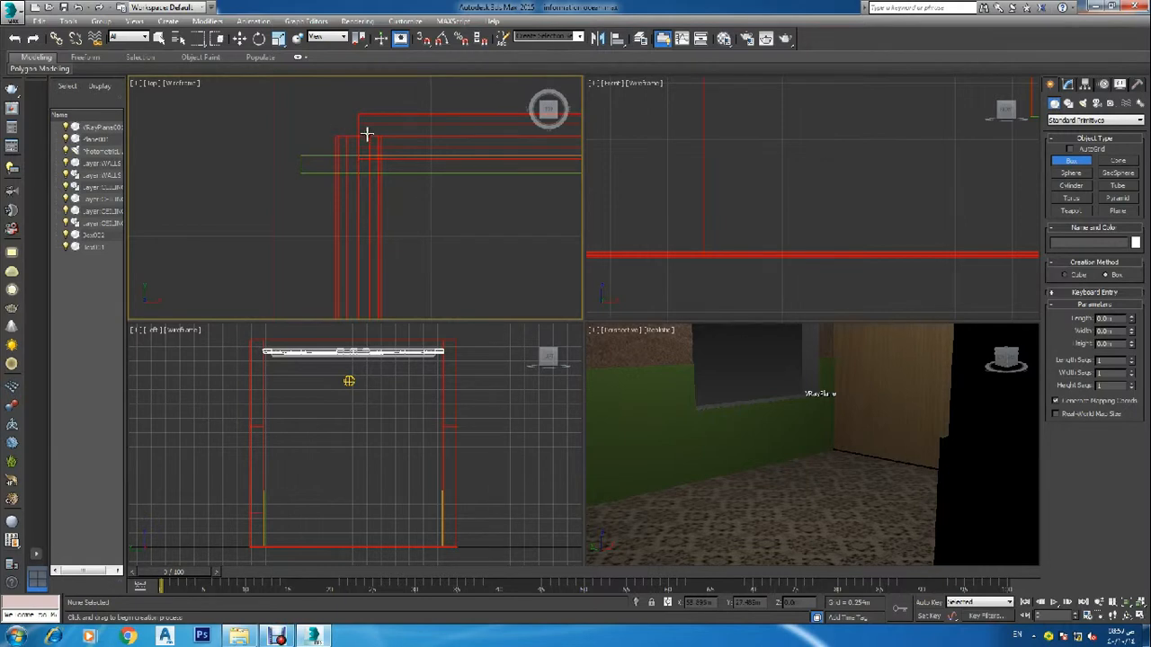
scroll(382, 158, "up", 2)
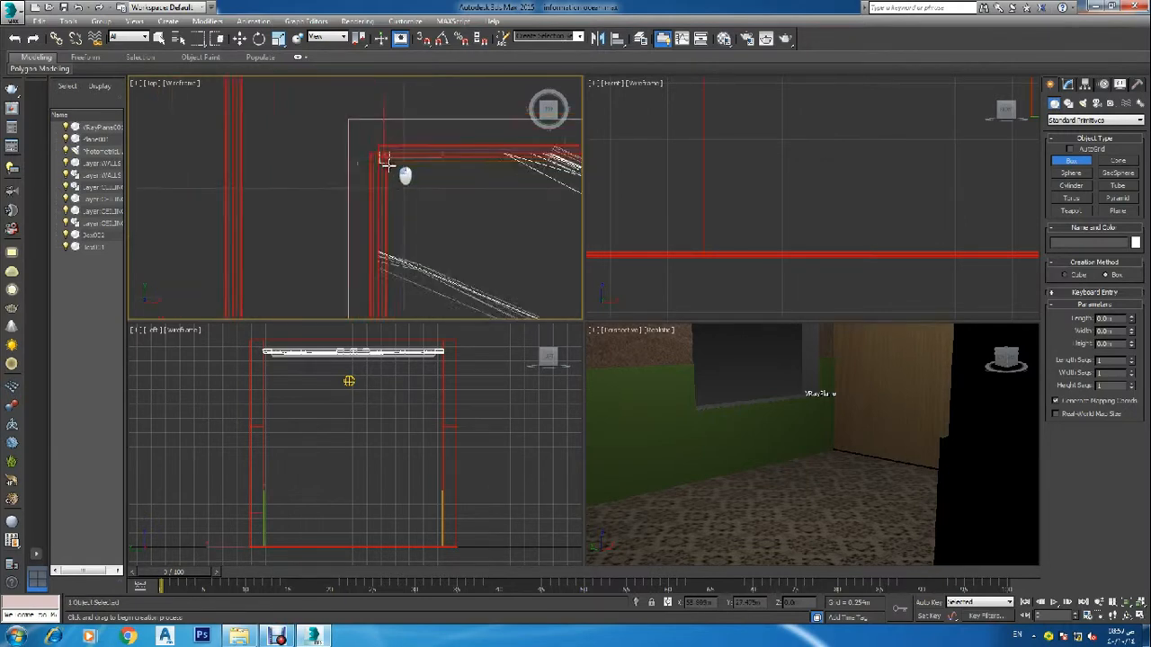
scroll(388, 166, "down", 2)
left_click_drag(383, 159, 391, 174)
left_click(393, 187)
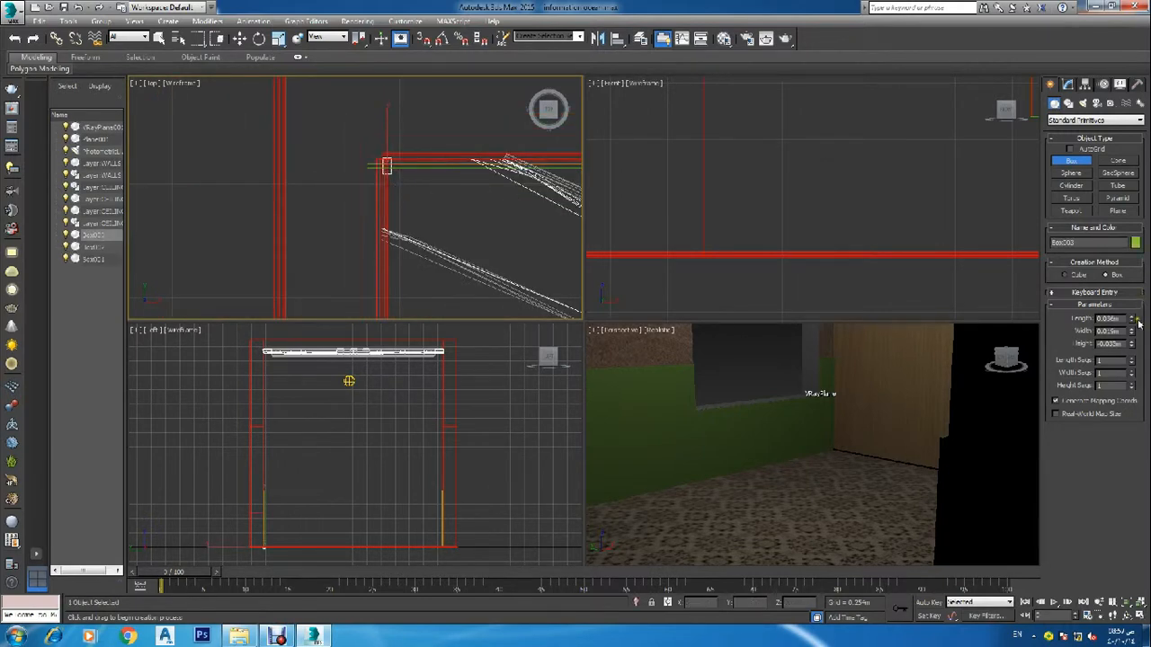
Set the corner box's width to 0.031 m, try a length of 10 m, and reduce the length to 5 m
scroll(466, 209, "down", 5)
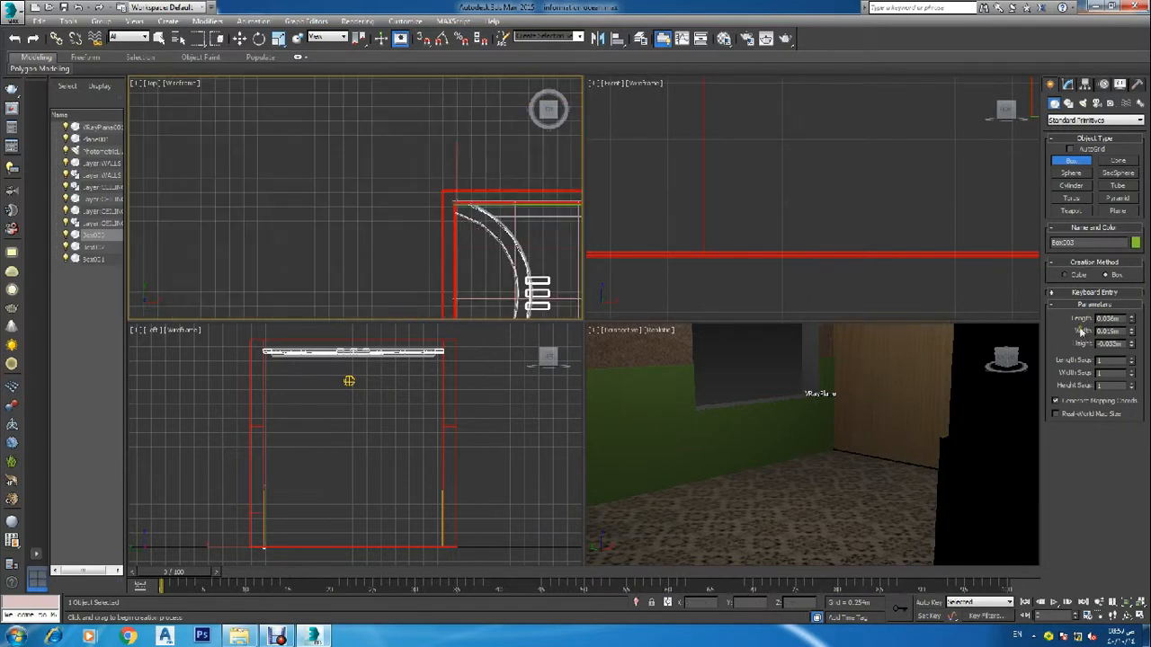
left_click_drag(1134, 332, 1070, 629)
left_click_drag(1120, 320, 1060, 325)
type("10m")
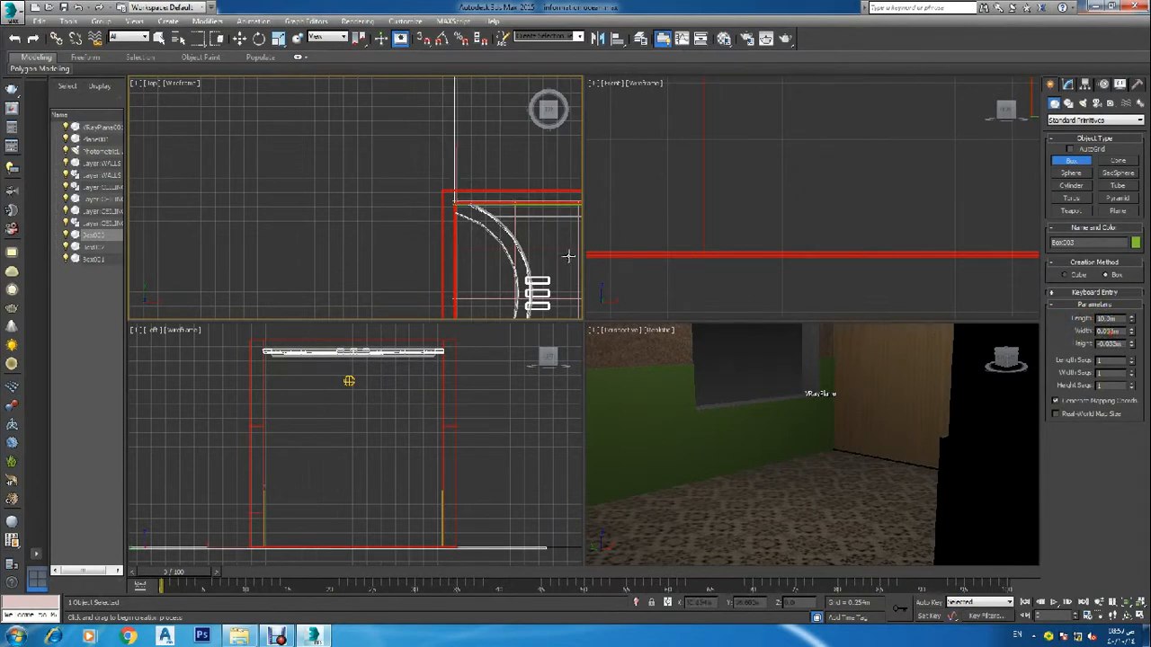
scroll(539, 236, "down", 4)
scroll(537, 236, "down", 3)
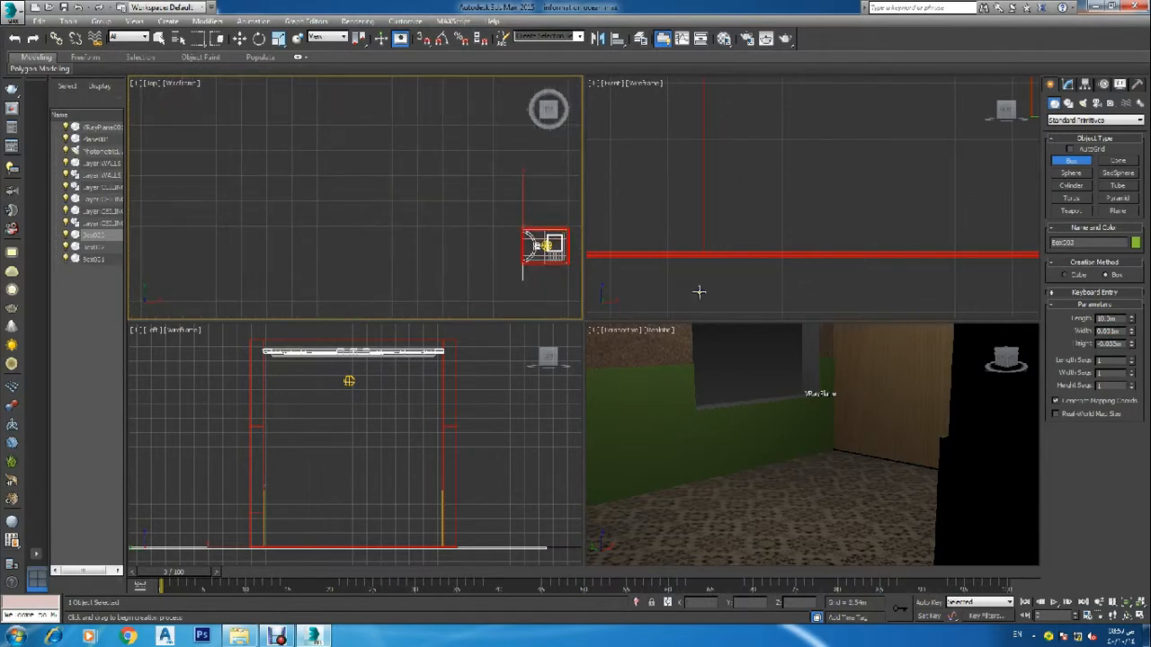
scroll(553, 262, "up", 3)
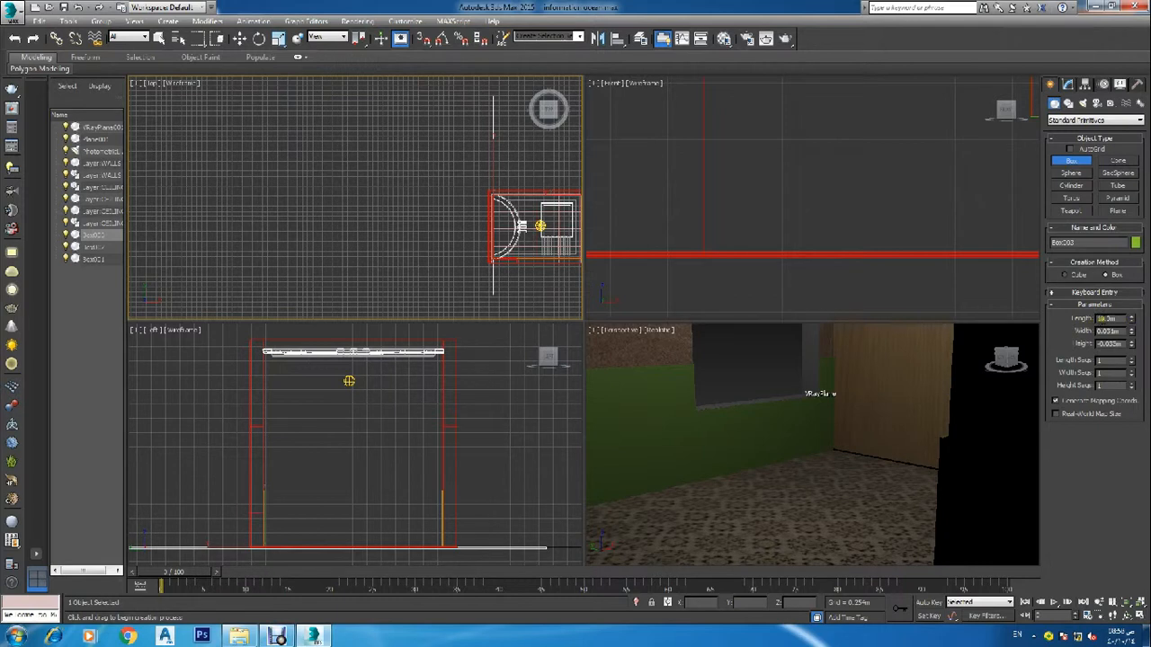
left_click_drag(1113, 321, 1085, 319)
type("5")
key("Tab")
Move the new box down along Y in the Top view to run along the left wall and shorten its length to 3.15 m
key("w")
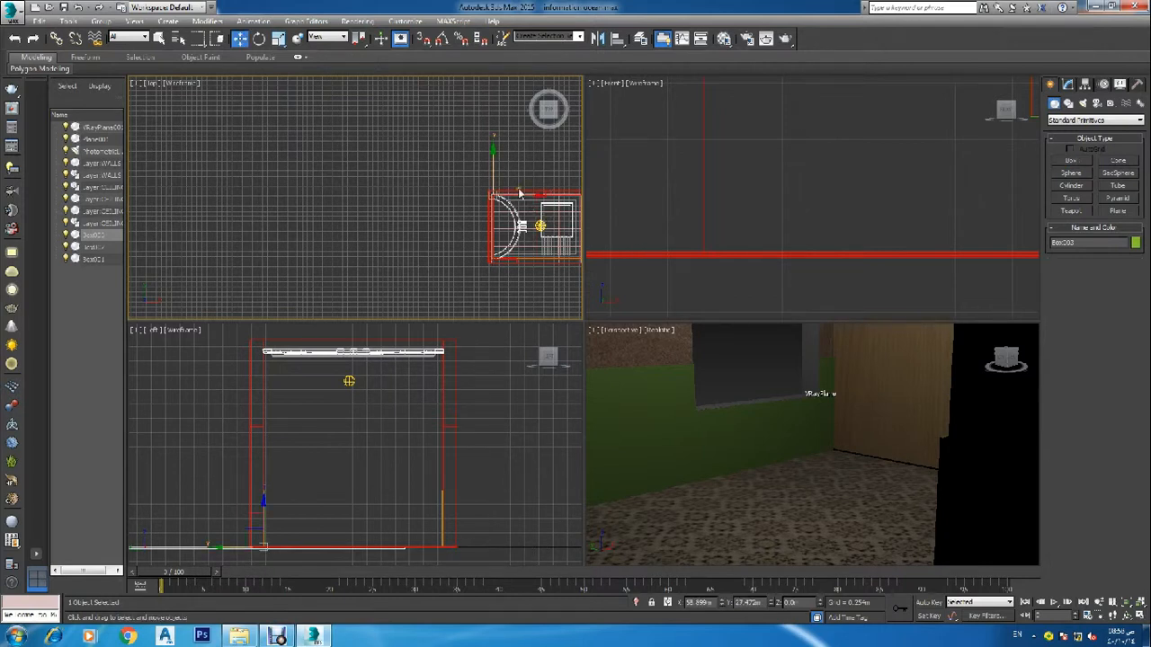
left_click_drag(488, 154, 508, 193)
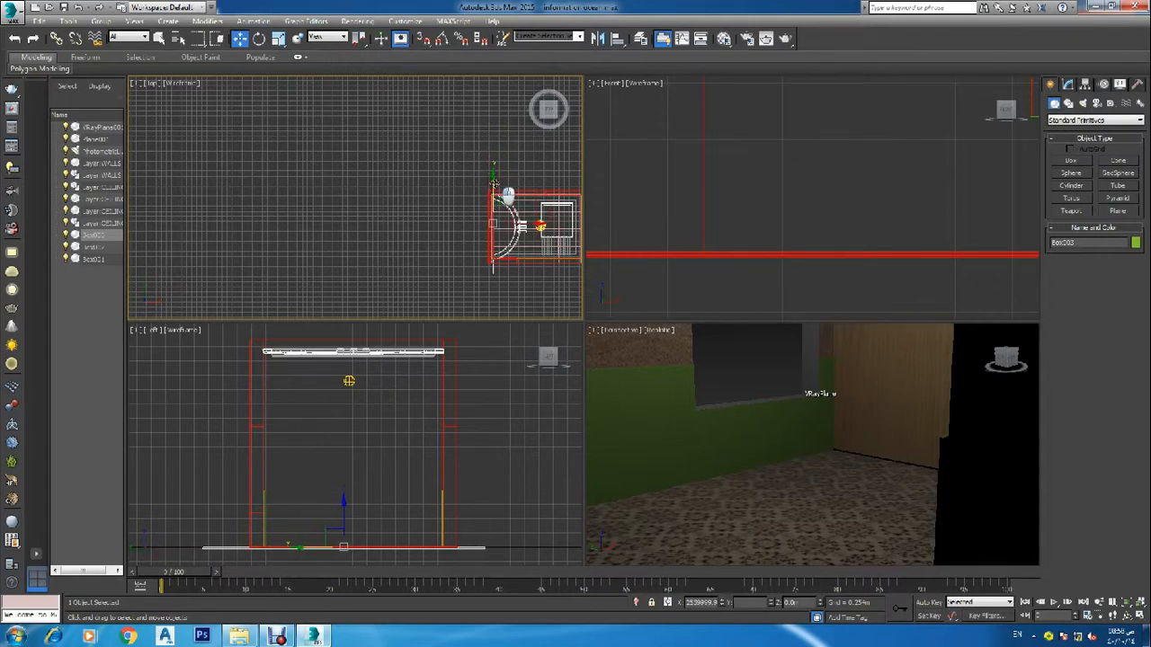
left_click(1067, 84)
left_click_drag(1132, 256, 1145, 290)
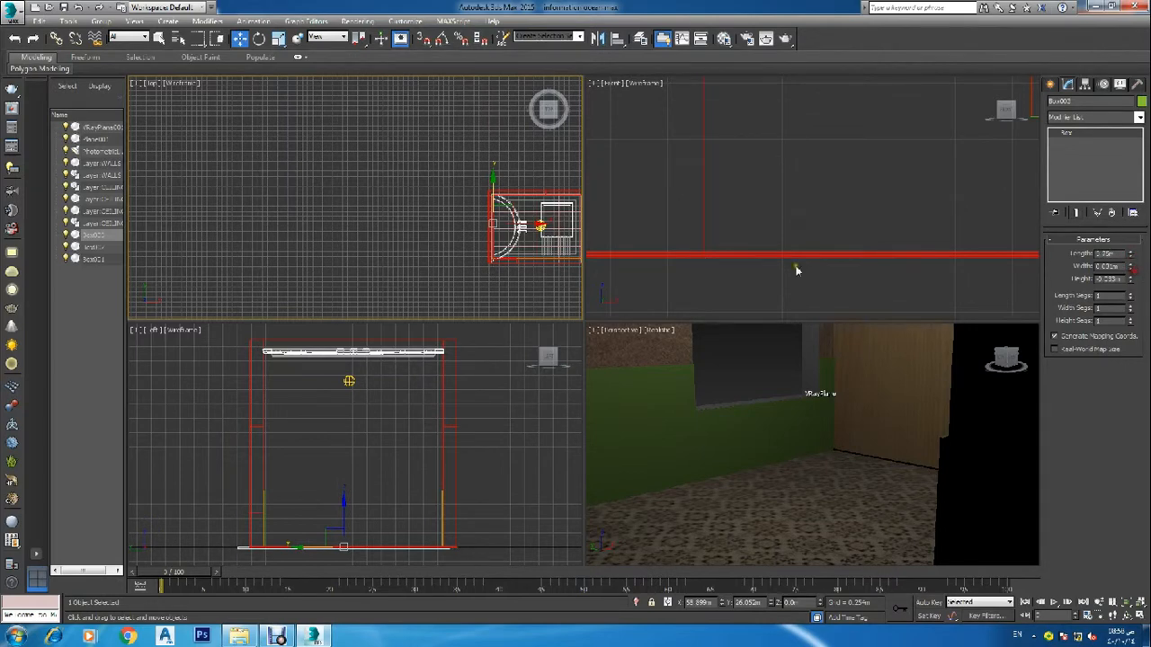
scroll(496, 232, "up", 3)
scroll(508, 202, "down", 1)
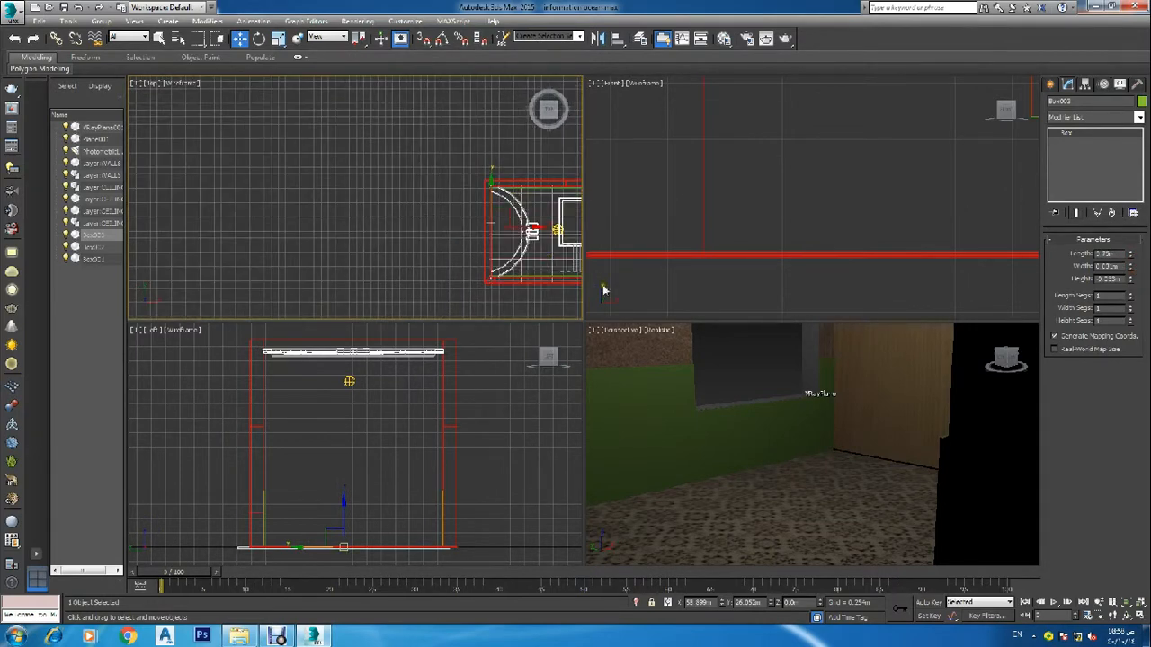
left_click_drag(1131, 259, 1135, 266)
scroll(448, 257, "up", 5)
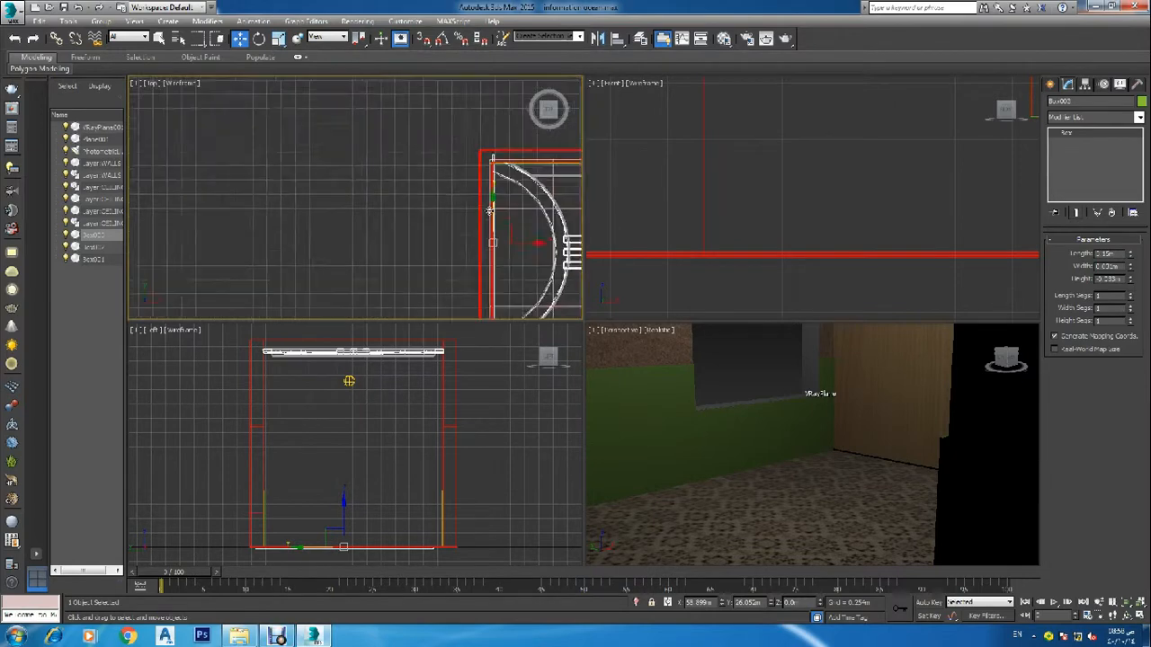
Shift the left wall's box slightly down along Y in the Top view and set its length to 3.278 m
left_click_drag(494, 215, 499, 226)
scroll(500, 227, "down", 5)
scroll(501, 258, "up", 5)
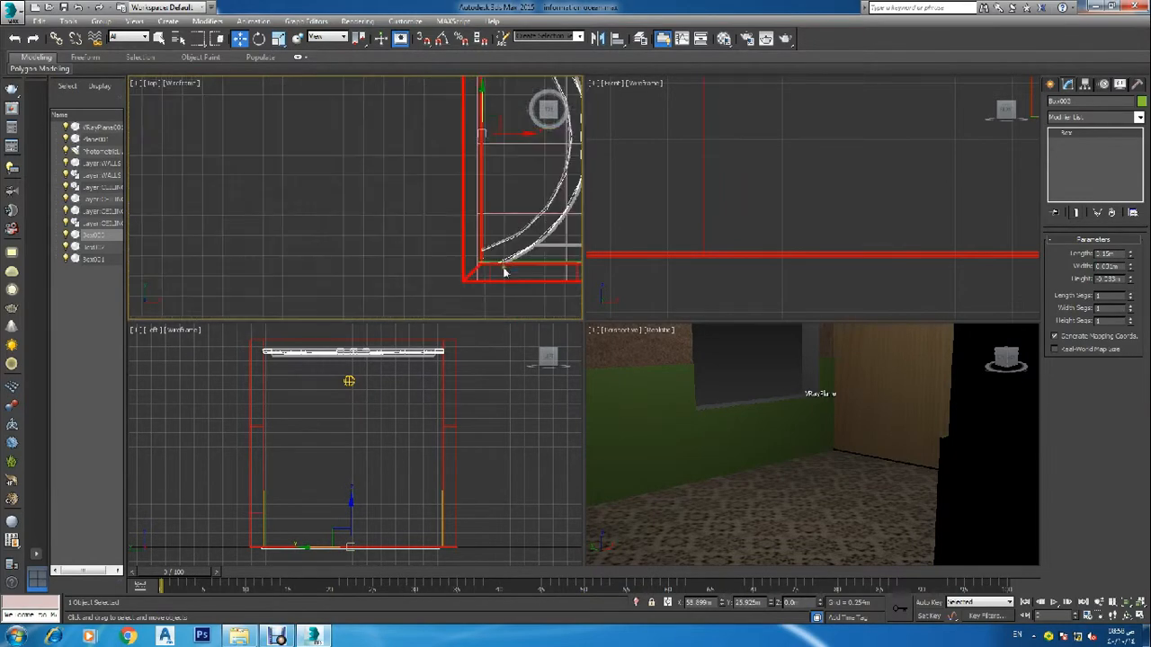
left_click(1131, 255)
left_click(1131, 257)
Set the left wall's box width to 0.01 m and move it slightly along X towards the room to sit at the wall's inner face
scroll(531, 261, "up", 5)
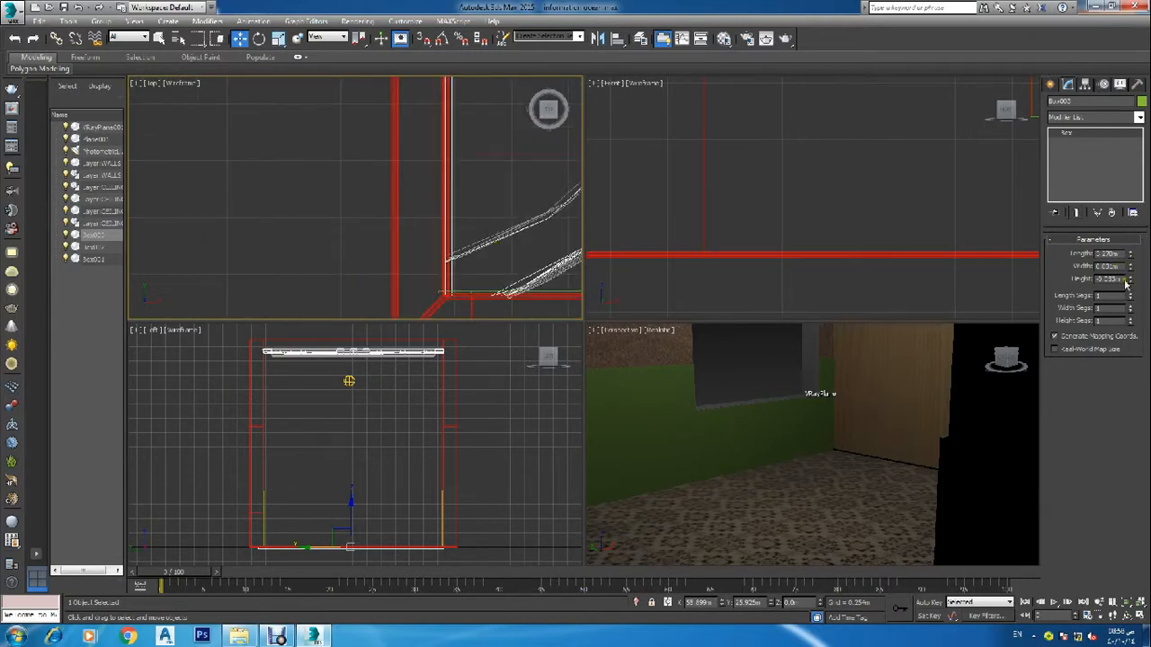
left_click_drag(1114, 266, 1107, 267)
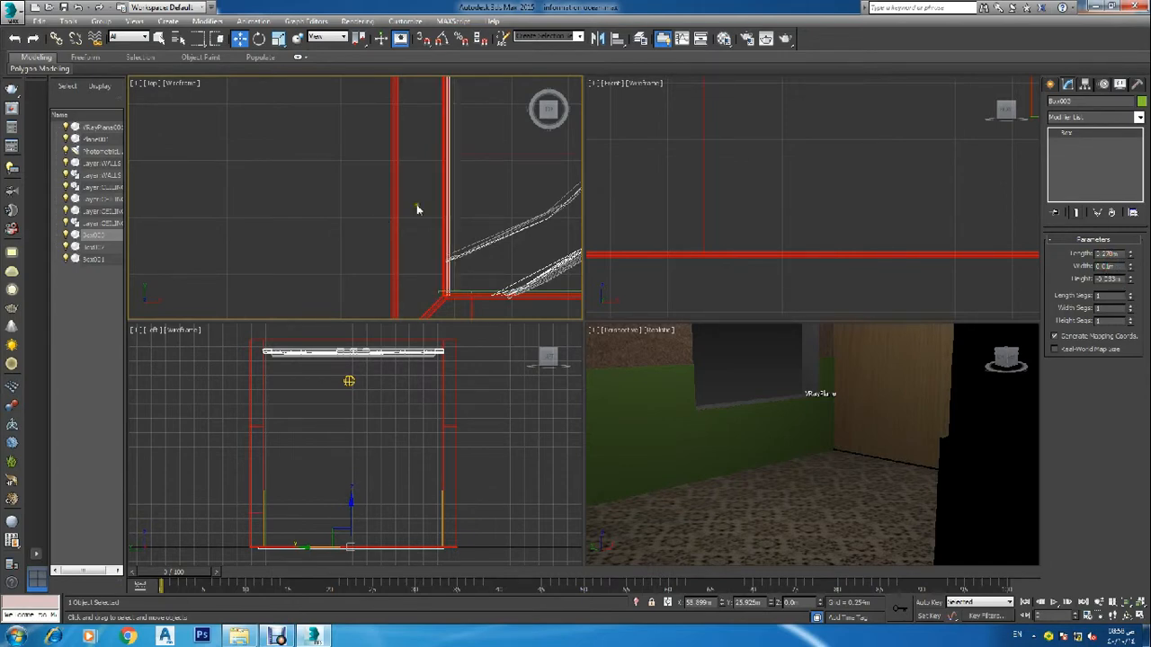
scroll(418, 209, "down", 5)
scroll(420, 208, "up", 8)
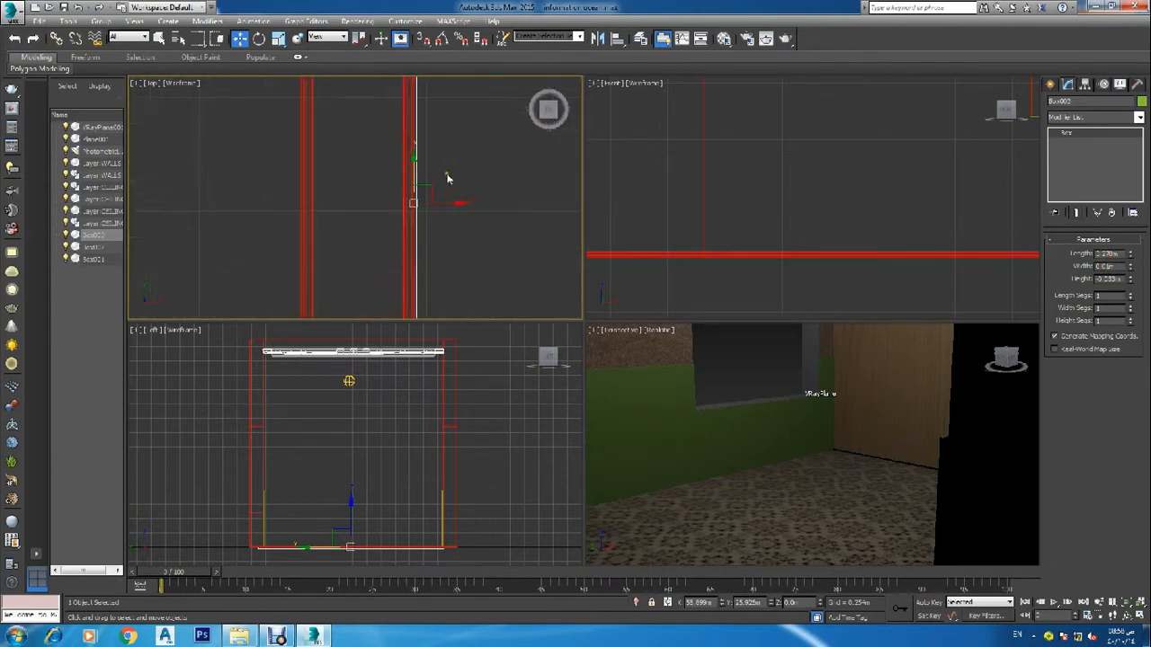
scroll(372, 211, "up", 2)
scroll(387, 225, "up", 3)
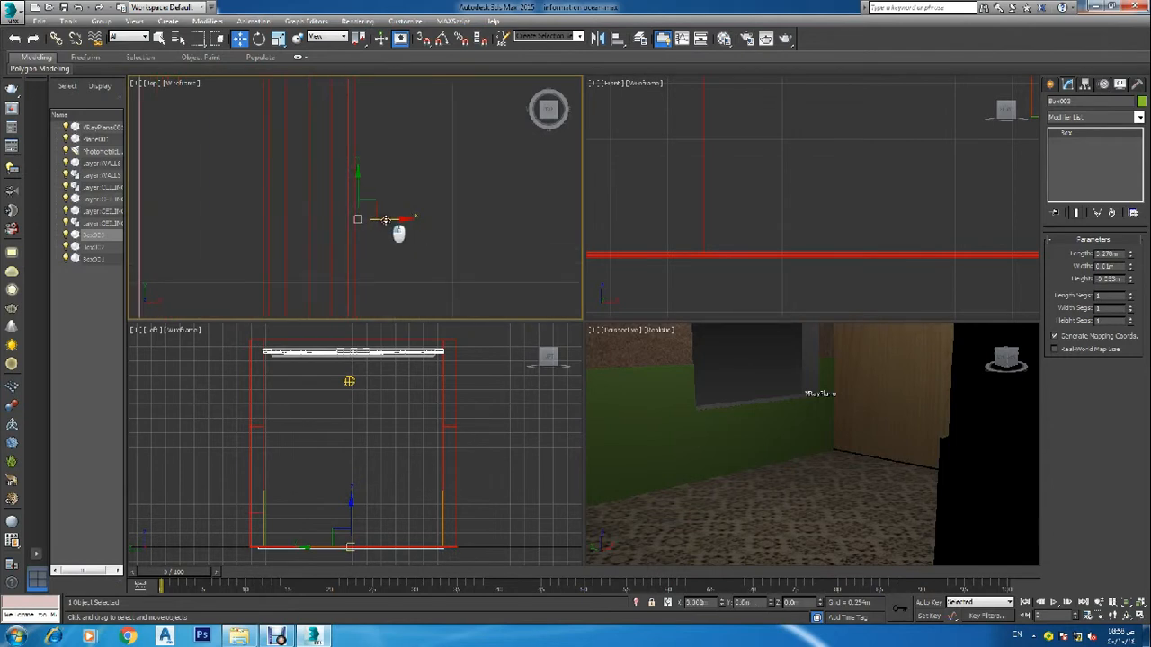
scroll(404, 232, "up", 3)
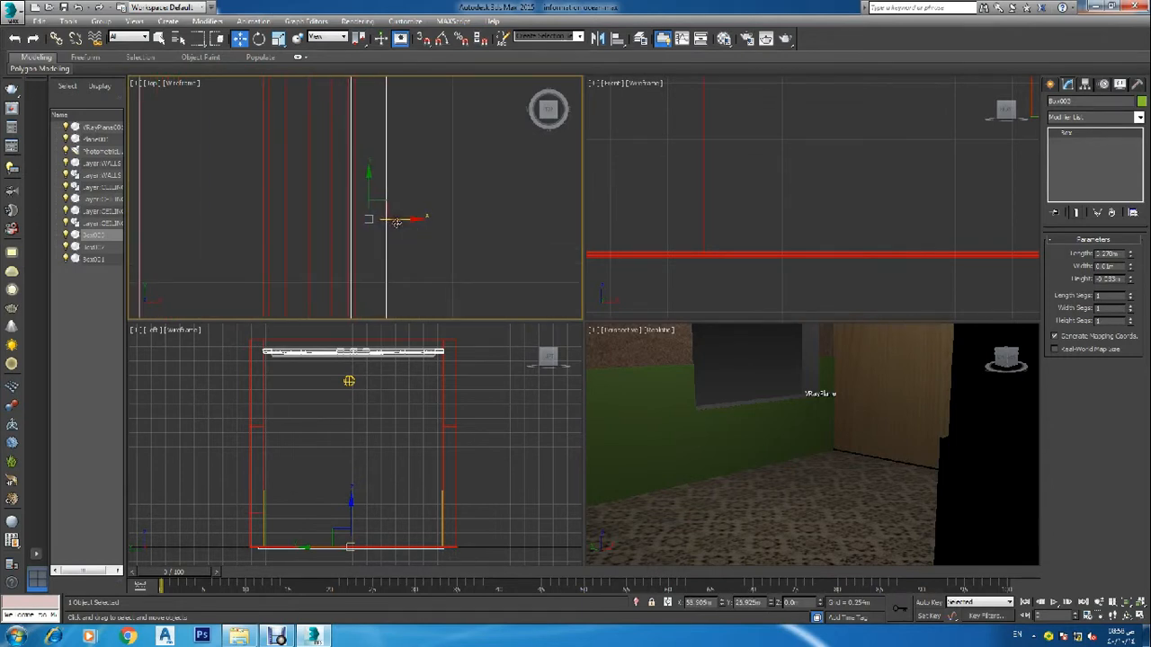
Set the left wall box's height to 1 m
scroll(408, 234, "down", 6)
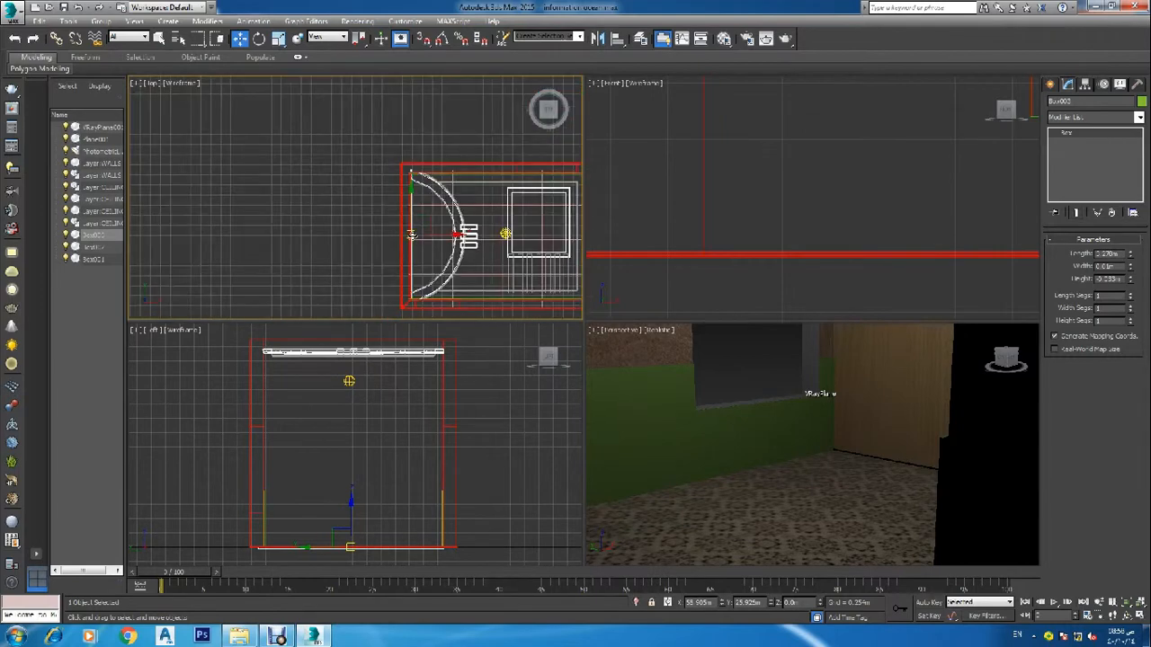
scroll(415, 235, "down", 5)
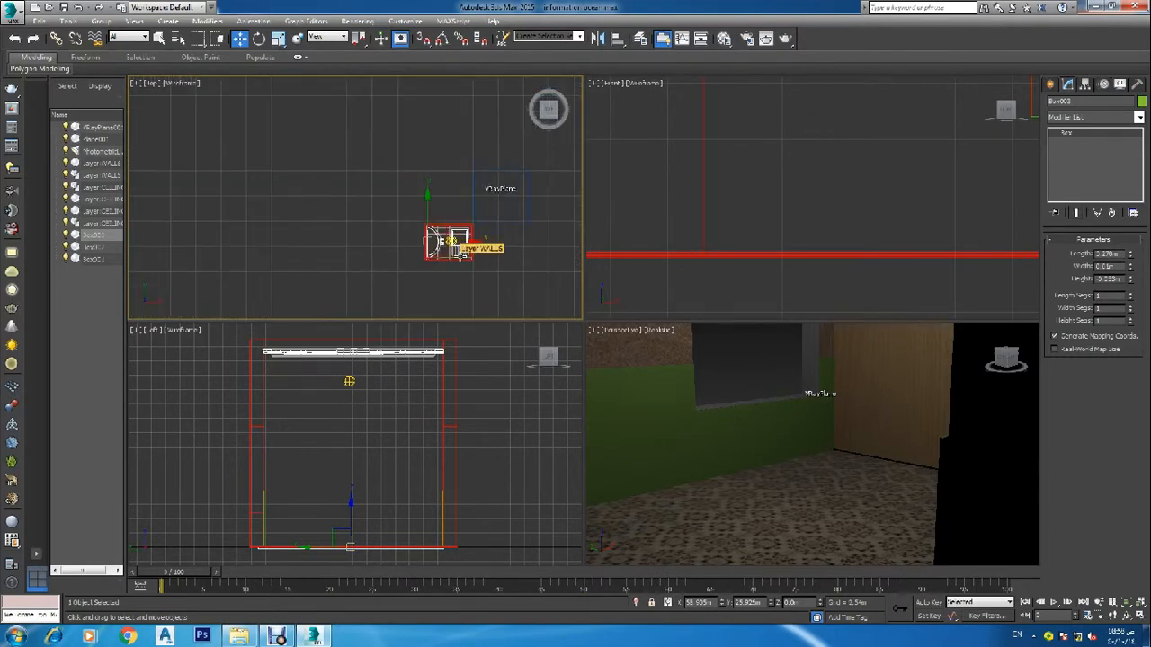
scroll(476, 250, "up", 2)
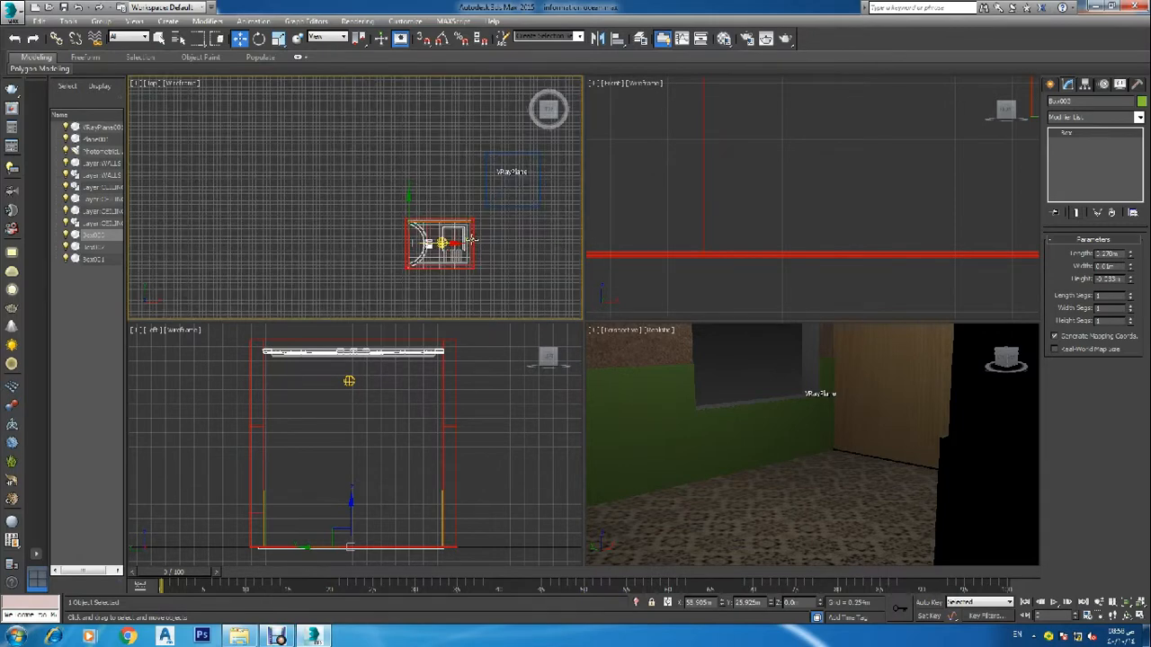
scroll(837, 228, "down", 8)
scroll(847, 233, "up", 4)
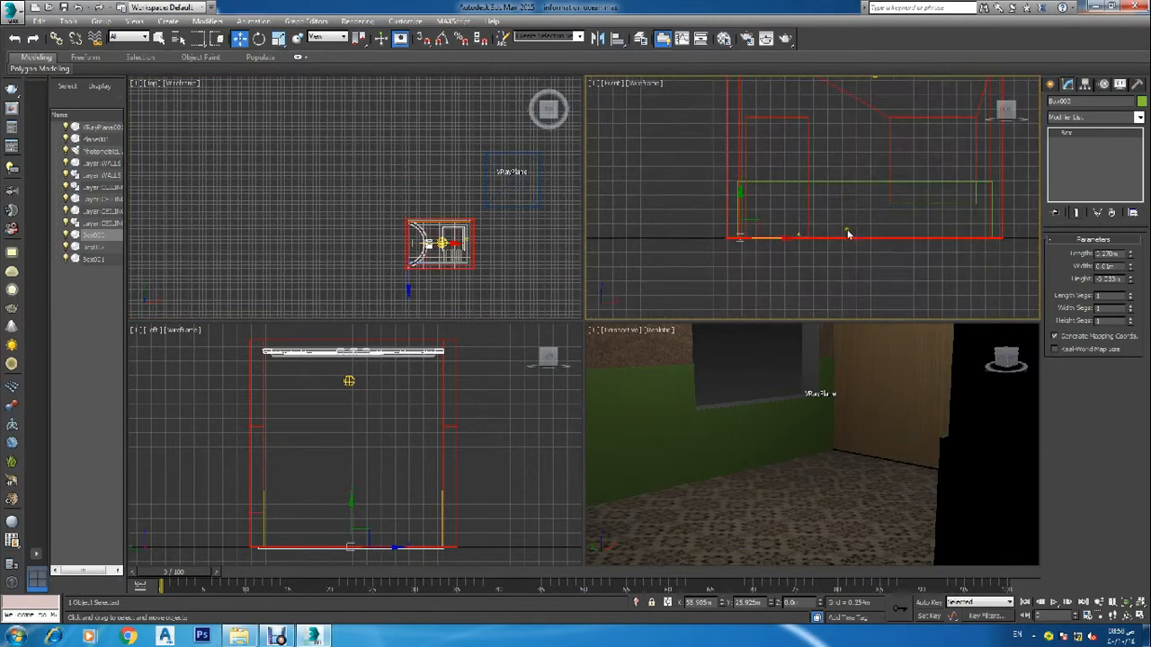
scroll(827, 229, "up", 2)
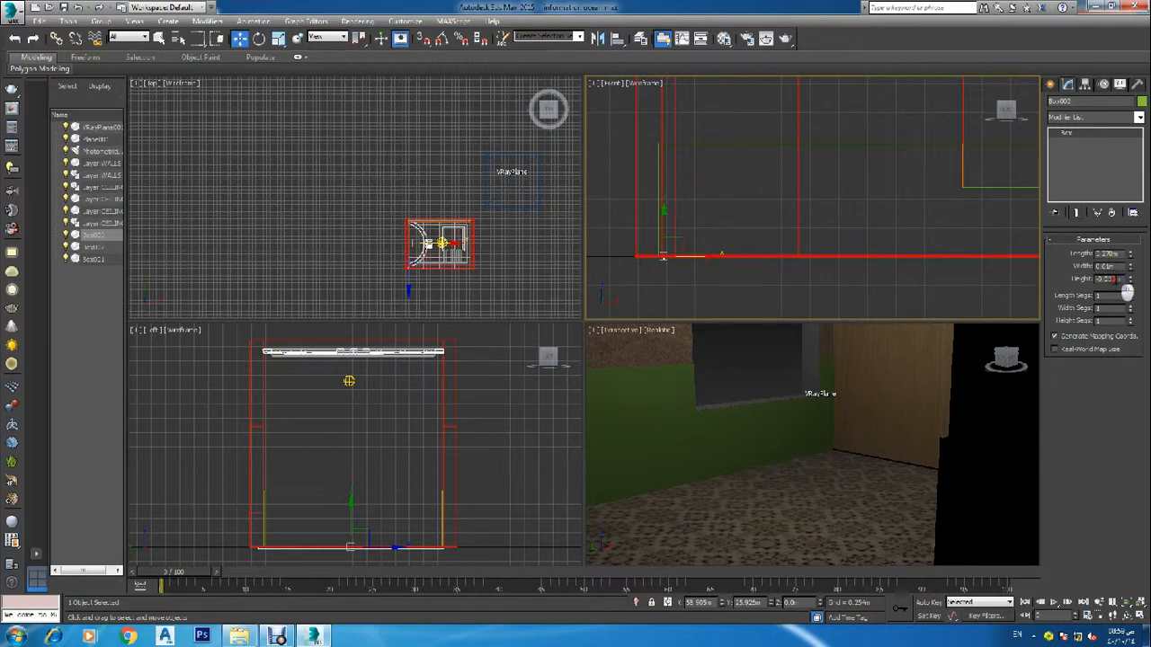
left_click_drag(1116, 281, 1085, 279)
type("3m")
key("Return")
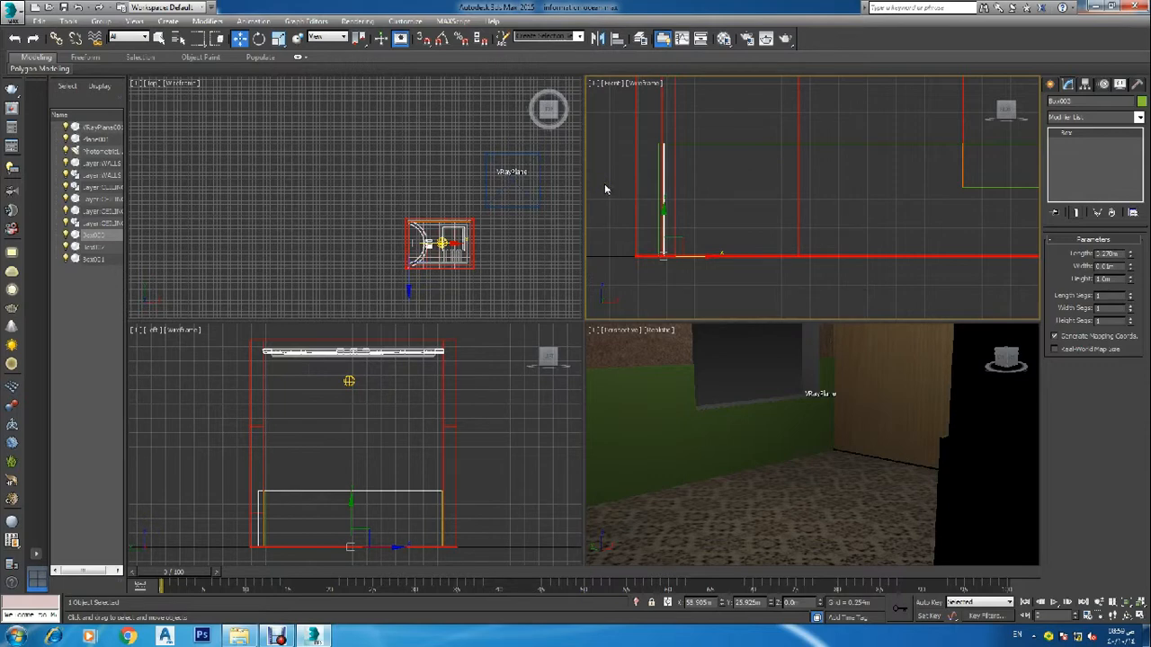
Add the boxes along the upper and lower walls in the Top view to the selected left wall box
scroll(607, 189, "down", 3)
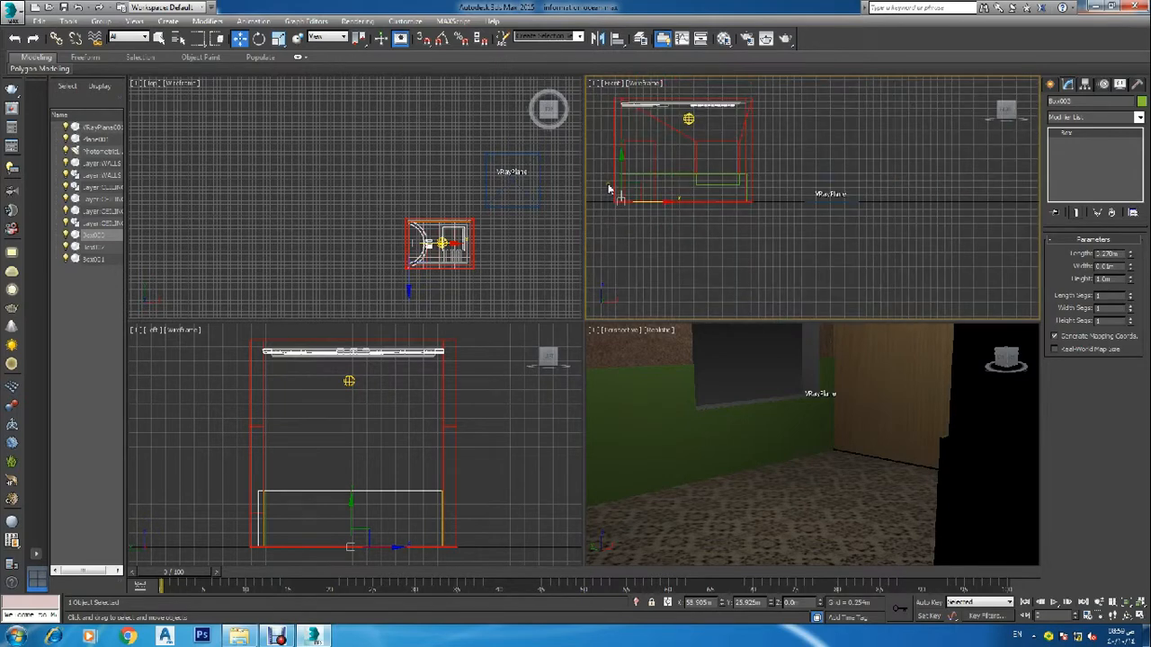
scroll(594, 153, "down", 3)
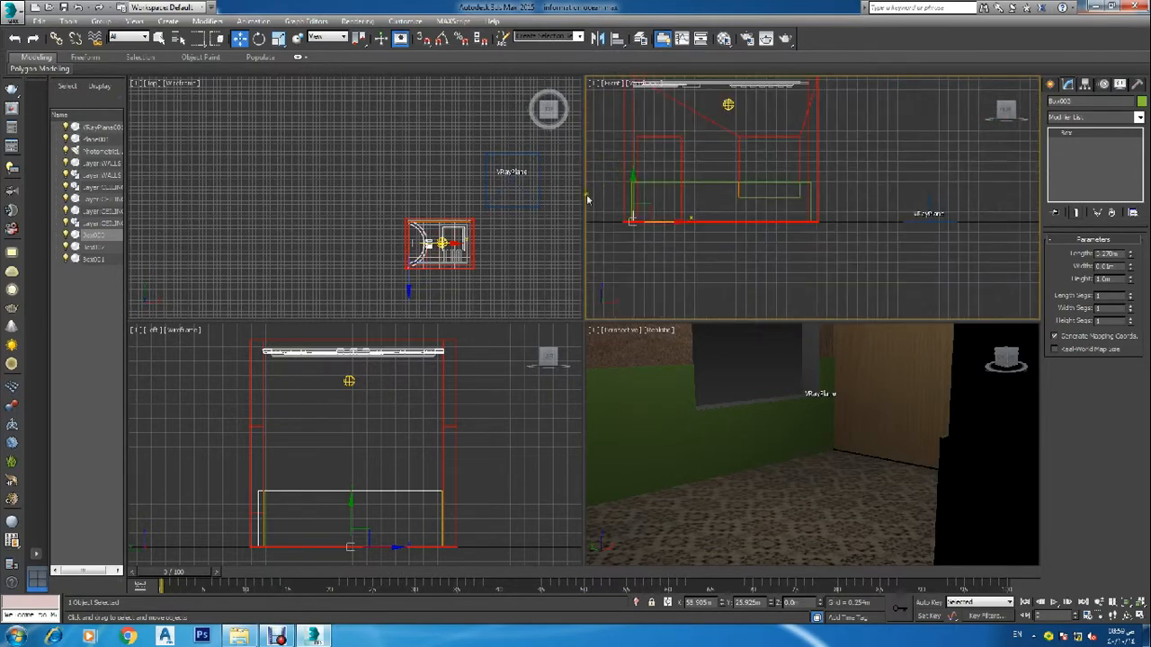
scroll(482, 250, "up", 5)
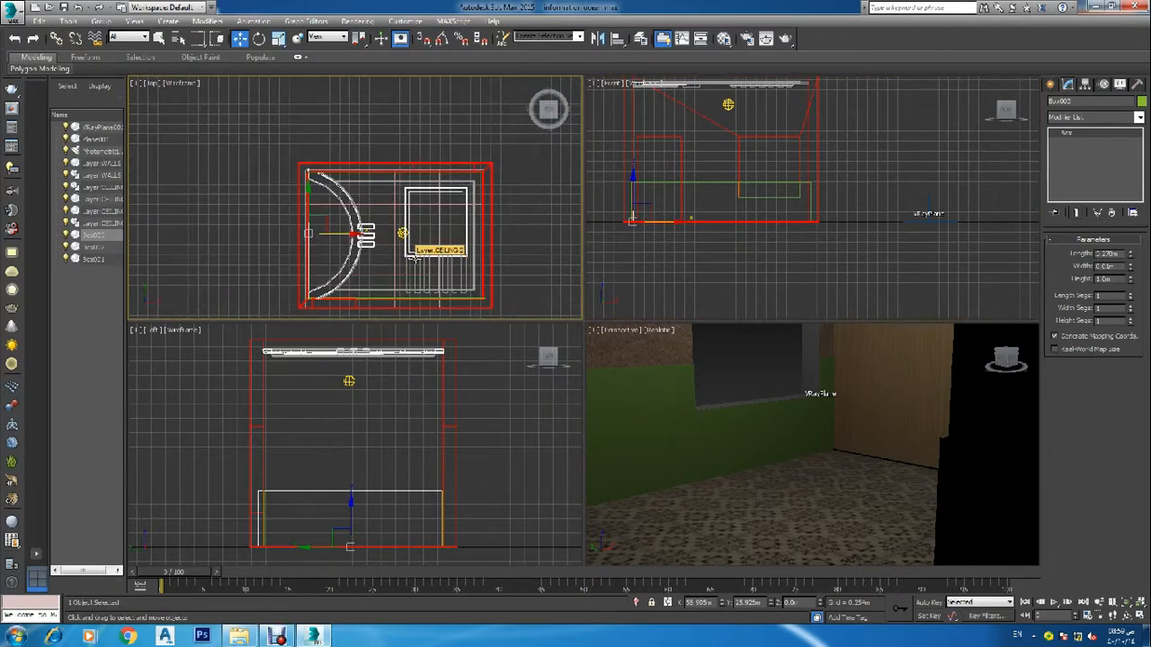
scroll(493, 172, "up", 8)
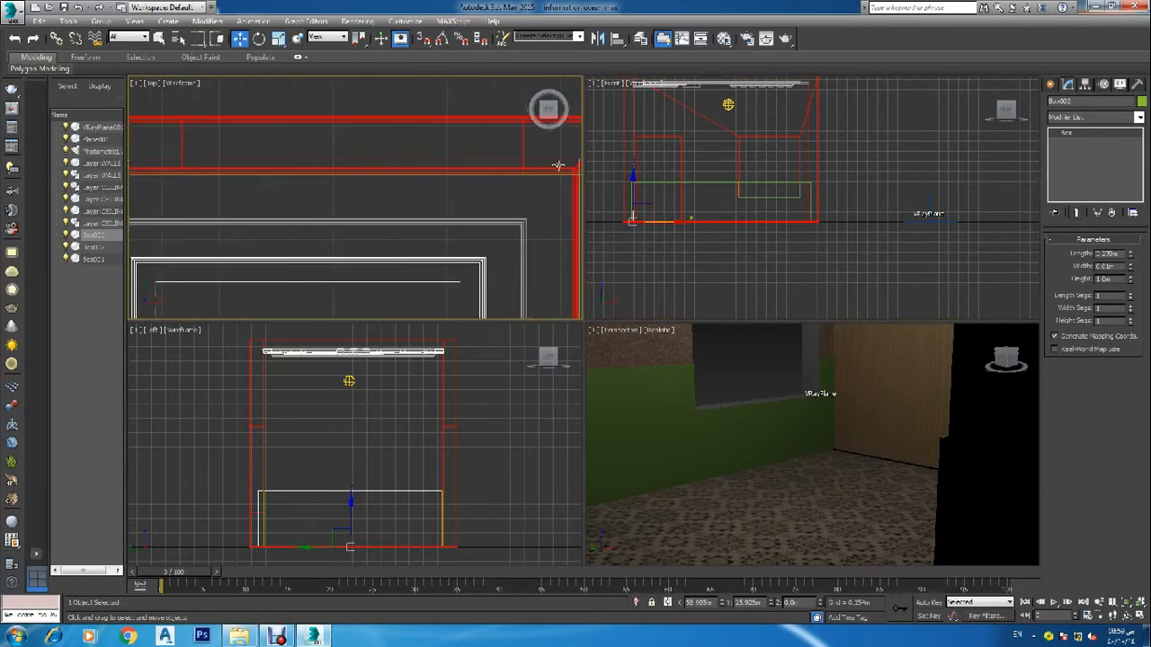
scroll(557, 179, "up", 4)
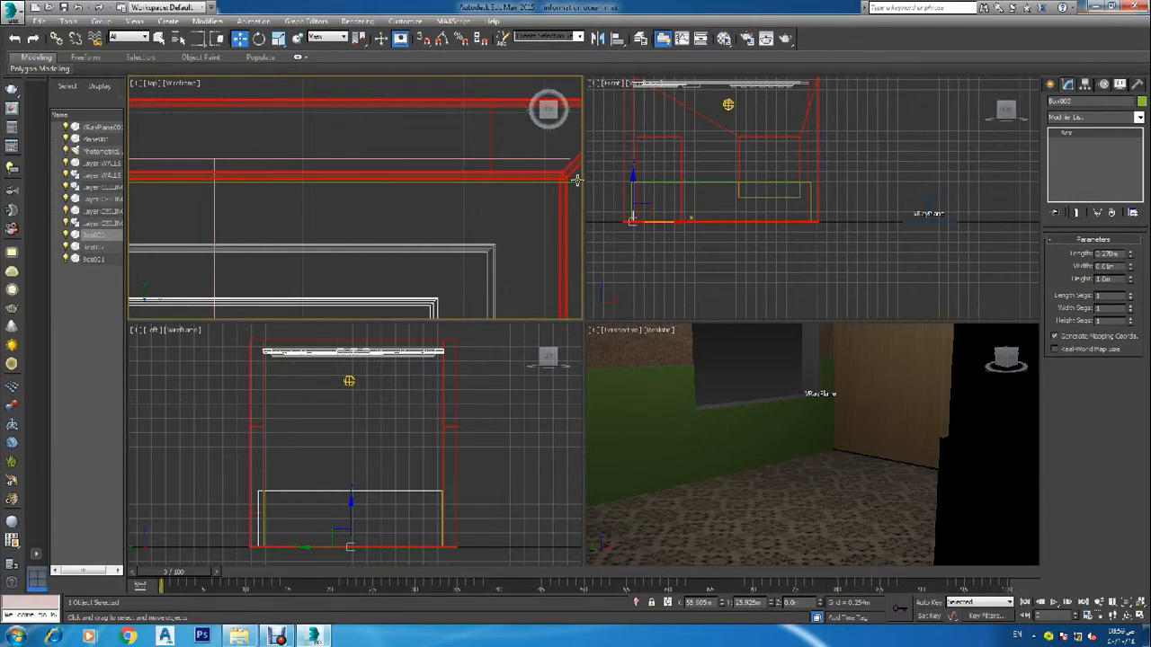
left_click(576, 181, "ctrl")
scroll(568, 187, "down", 7)
scroll(549, 224, "down", 4)
scroll(547, 287, "up", 6)
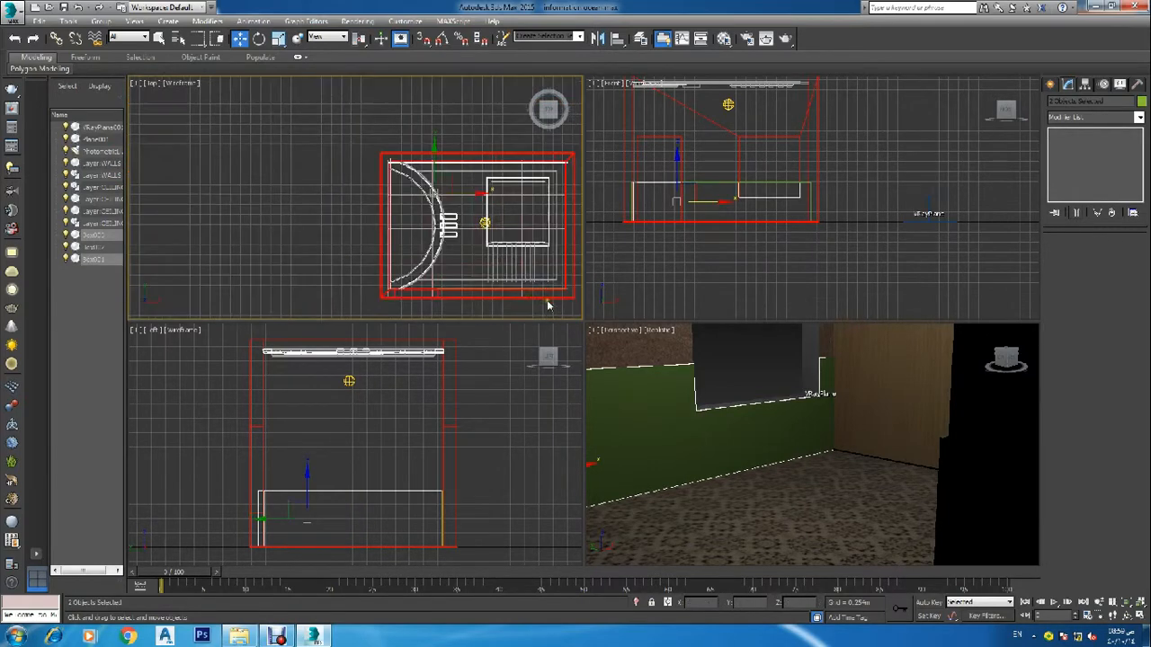
scroll(505, 251, "down", 3)
scroll(504, 251, "up", 6)
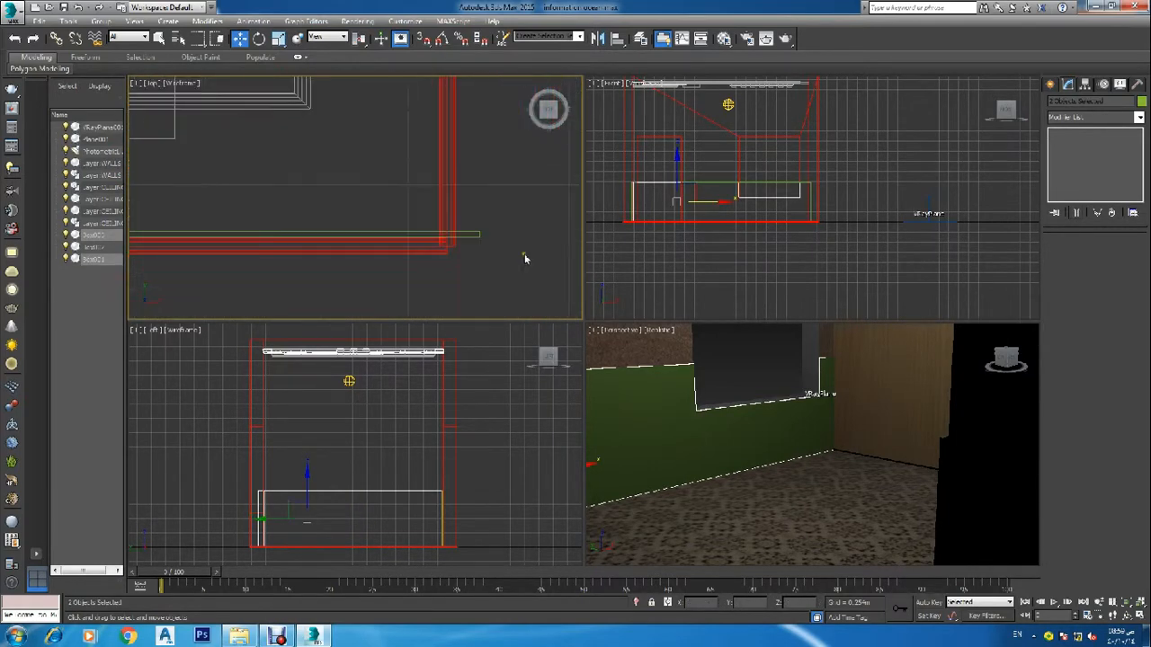
left_click(477, 233)
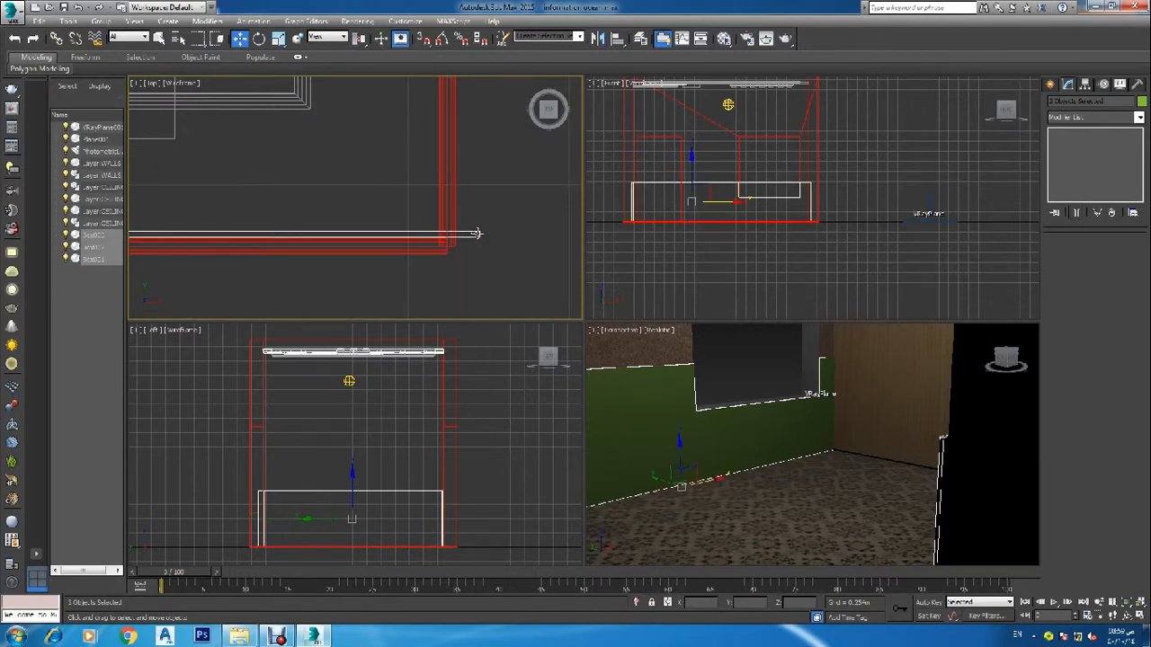
Name an unused default material tiles and assign it to the three selected wall boxes
key("m")
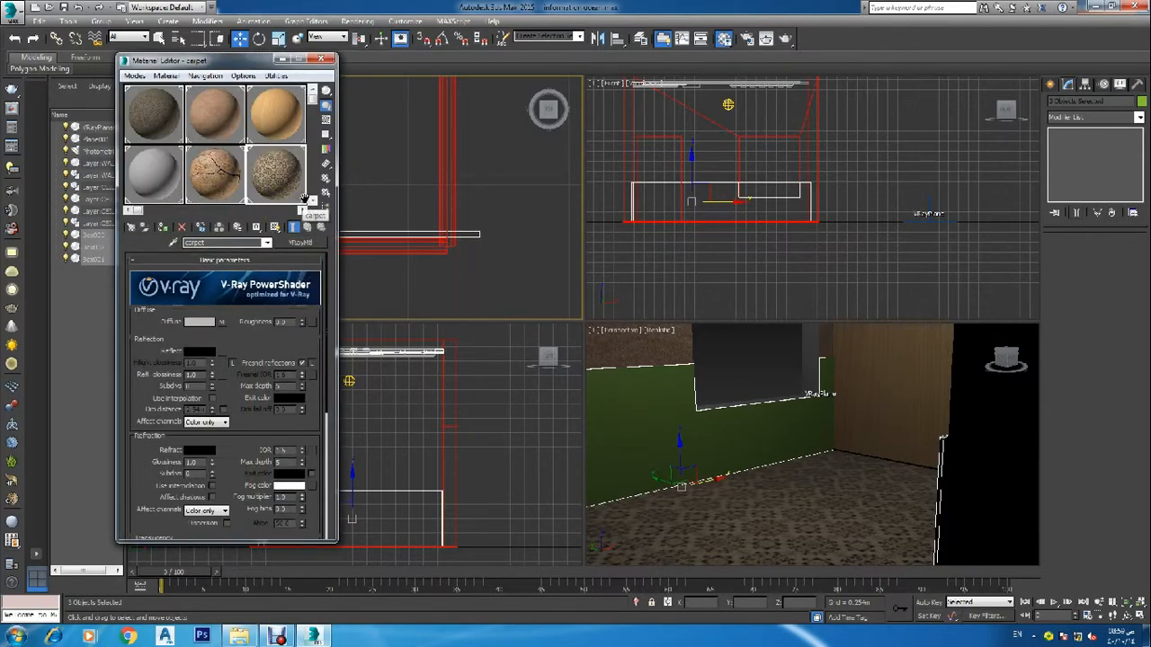
left_click(302, 210)
left_click(272, 119)
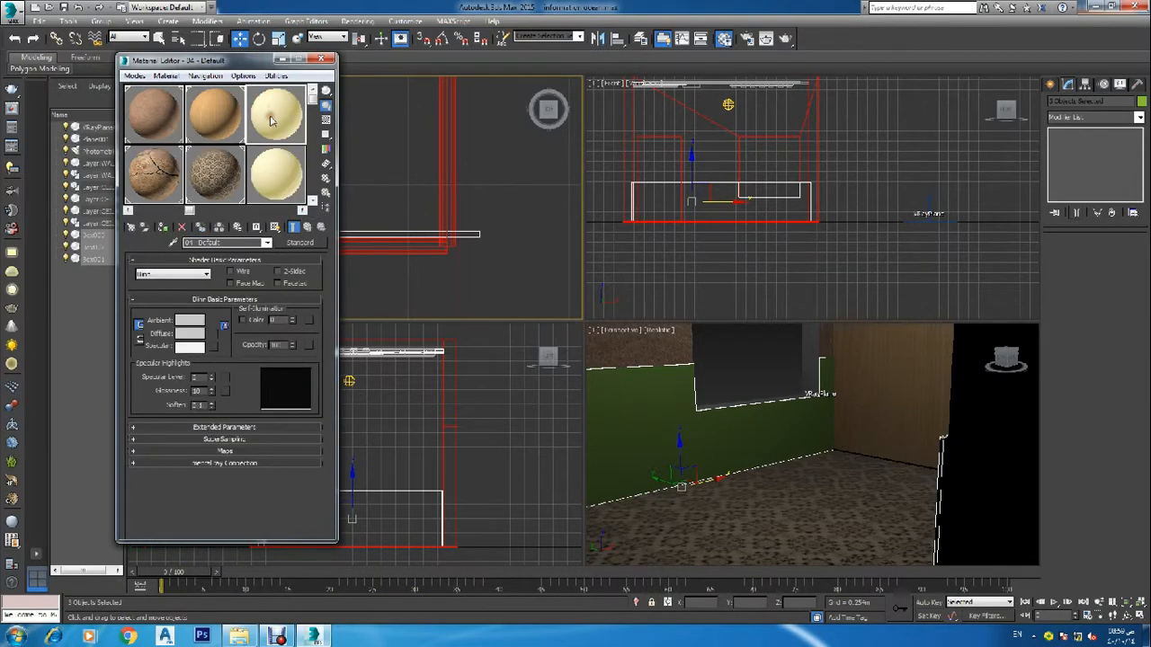
left_click(216, 243)
type("b")
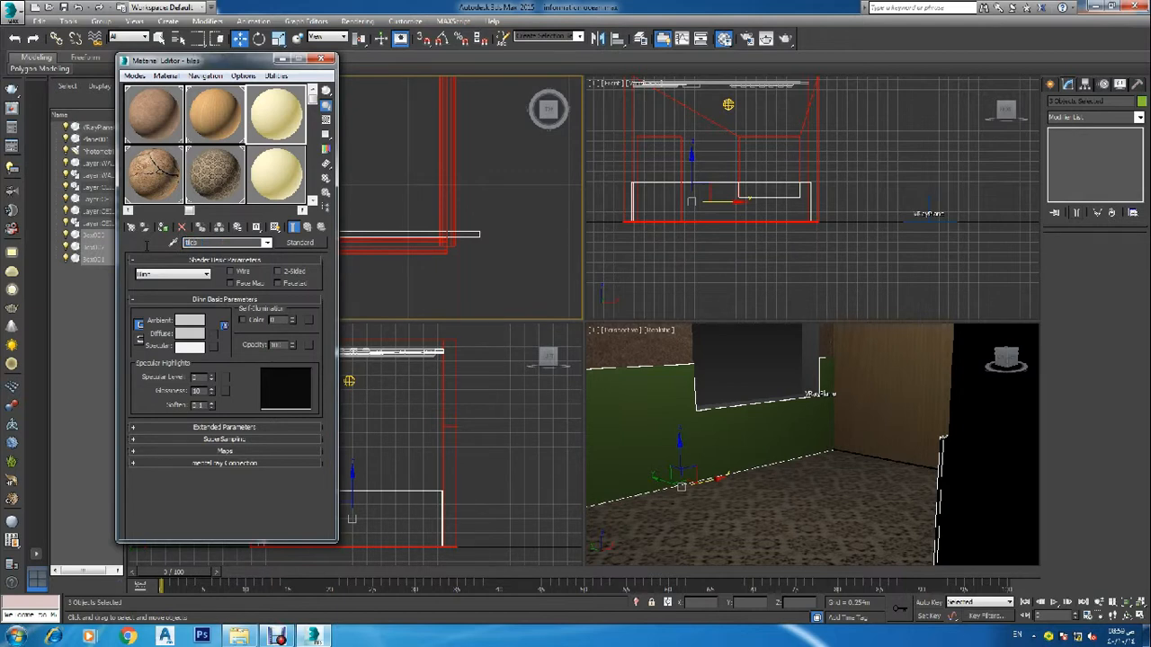
left_click(161, 226)
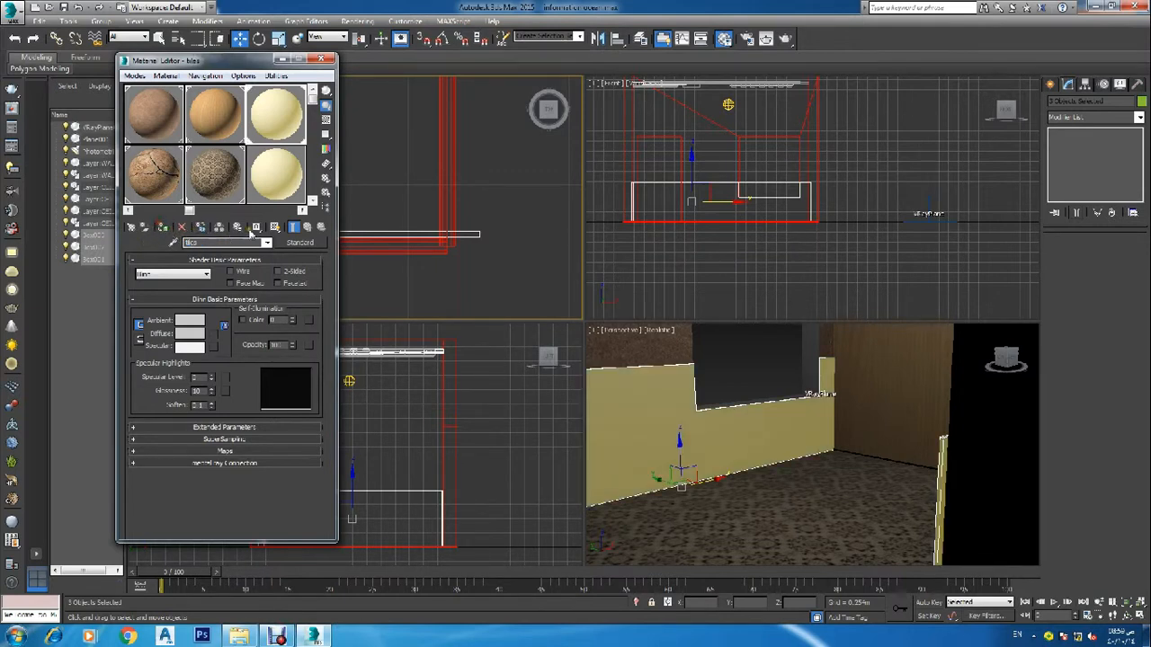
Change the tiles material's type to VRayMtl and show it shaded in the viewport
left_click(291, 245)
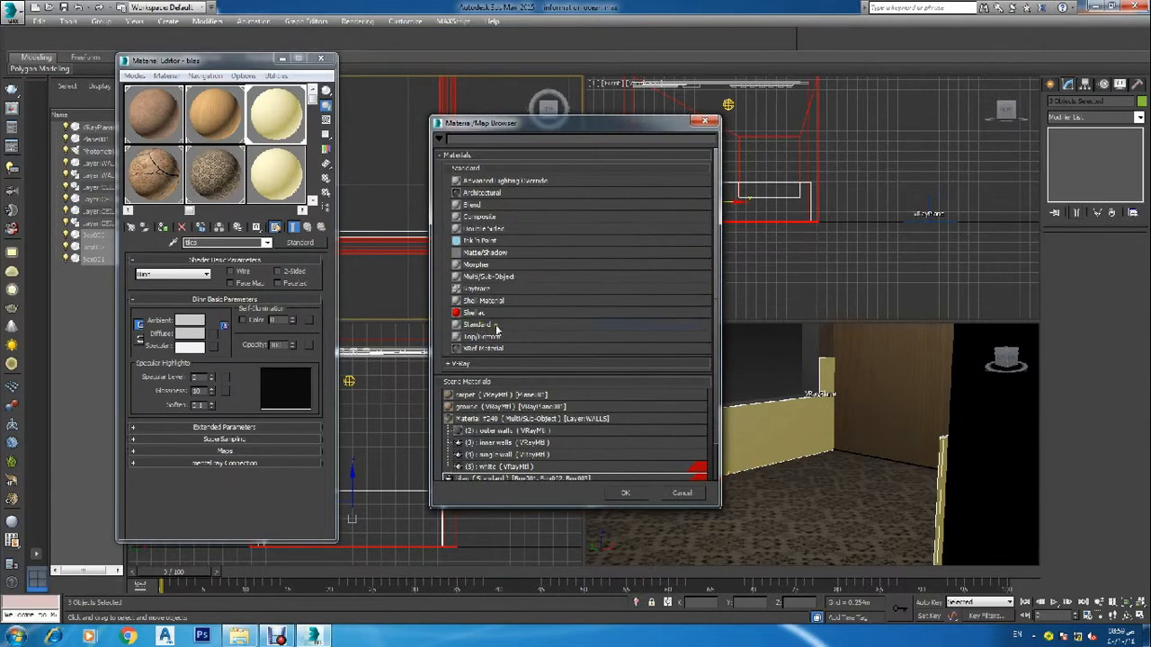
left_click(446, 364)
scroll(450, 369, "down", 2)
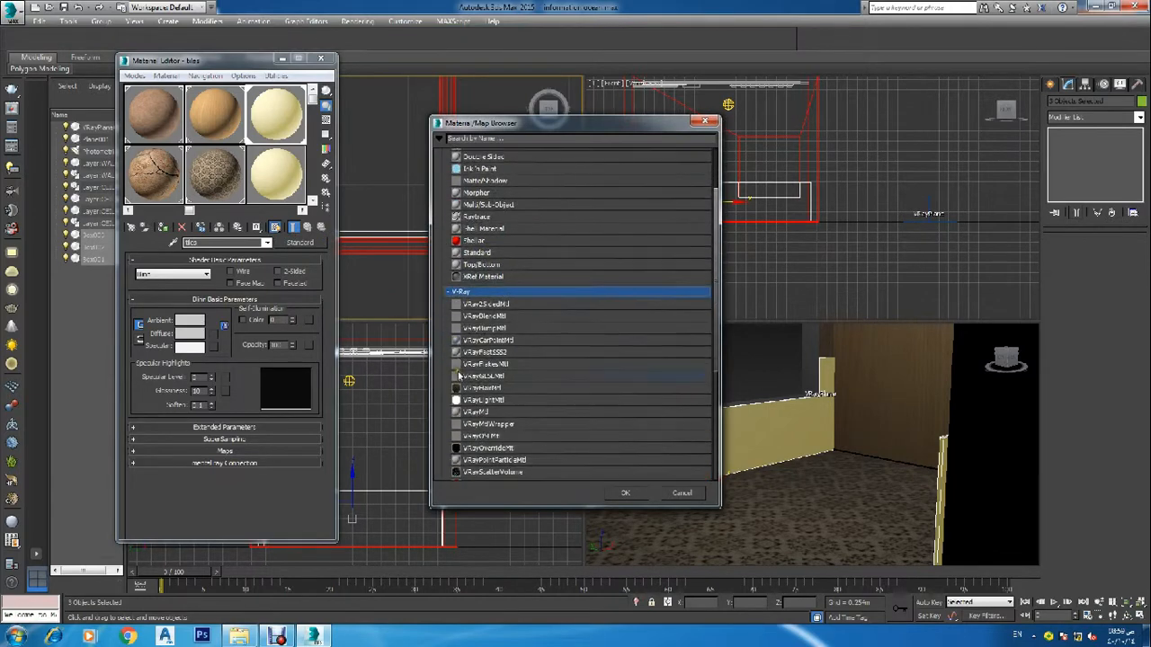
double_click(490, 412)
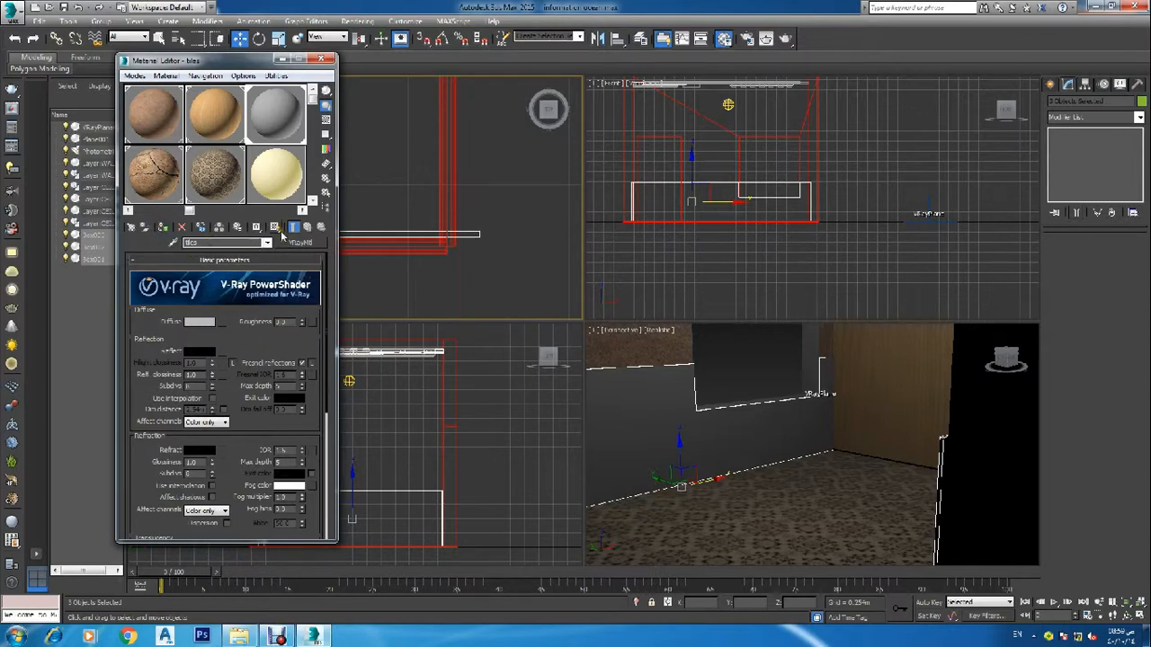
left_click(275, 227)
Choose a Bitmap for the tiles material's diffuse map and browse to Local Disk (D:) for the image
left_click(220, 321)
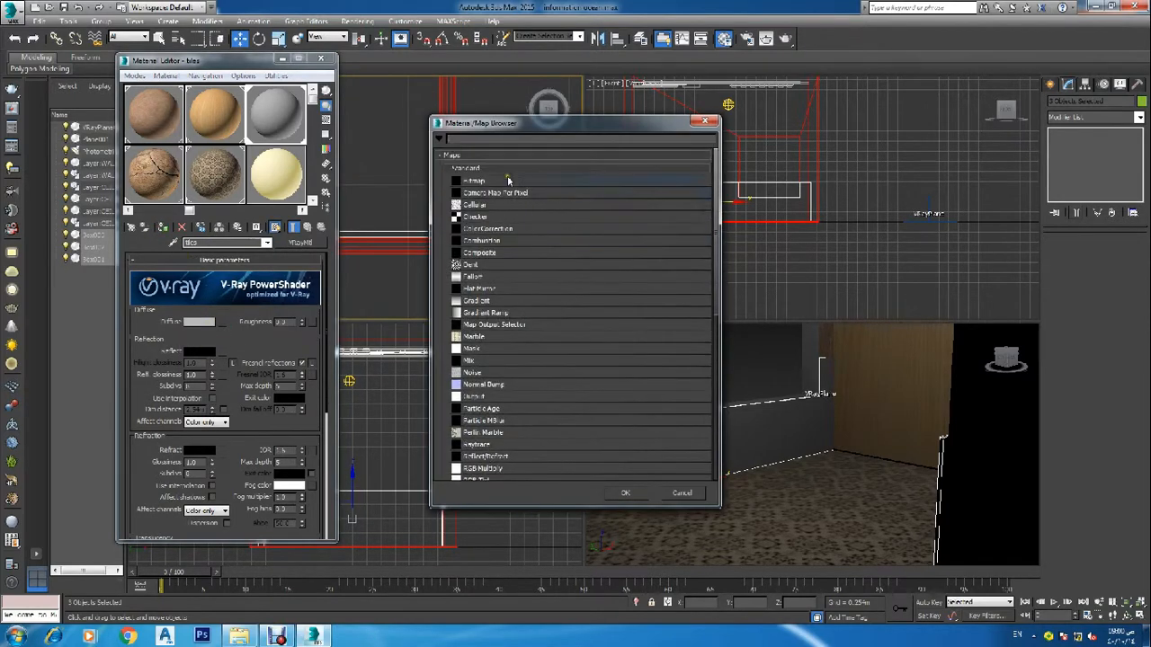
double_click(508, 181)
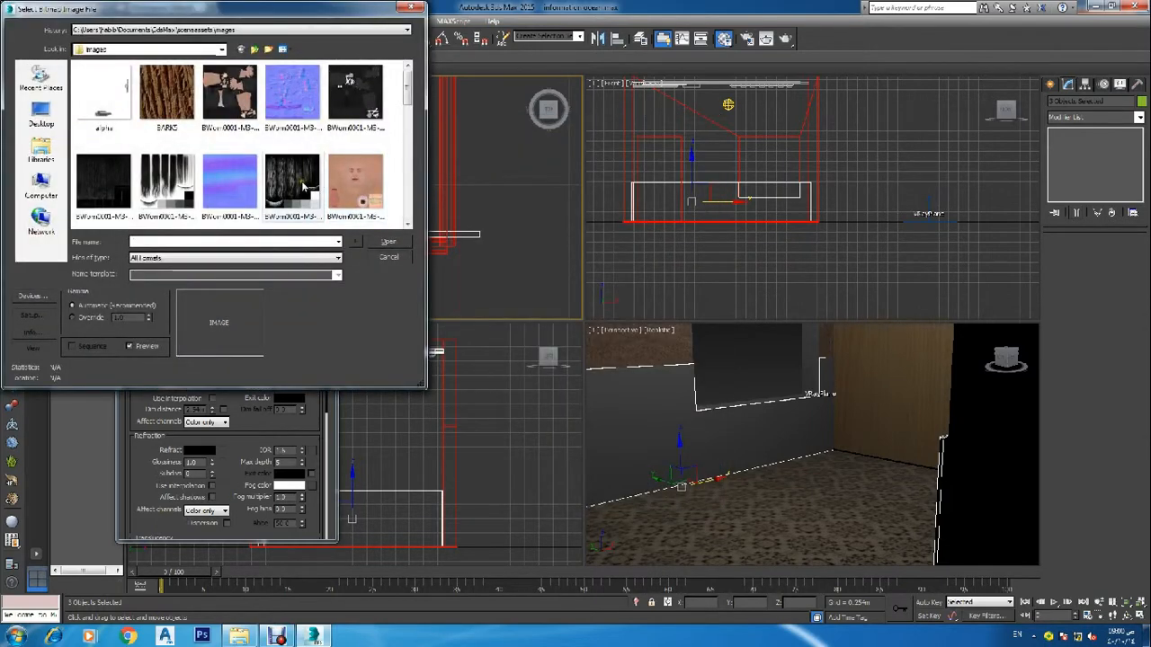
left_click(40, 187)
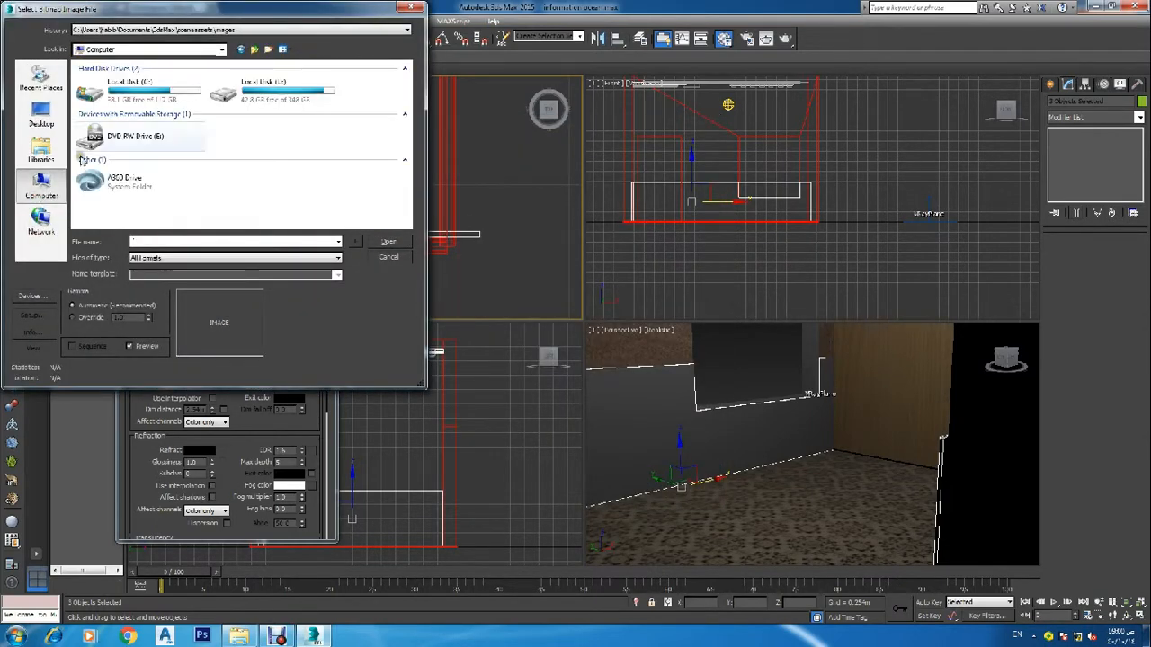
double_click(247, 90)
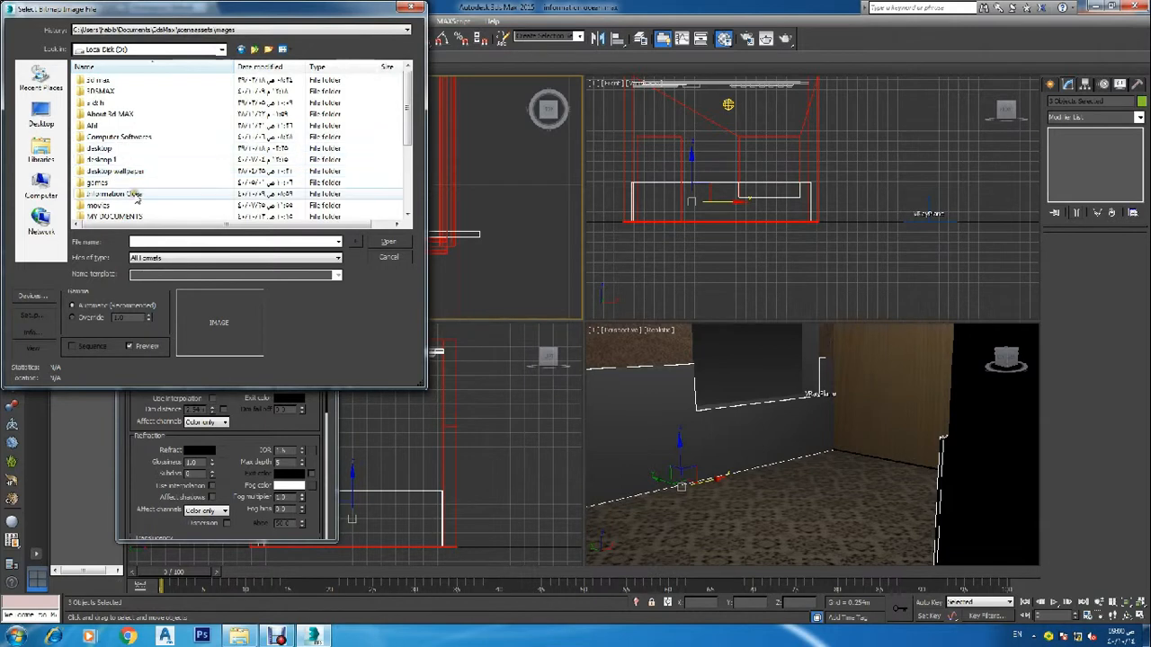
double_click(117, 214)
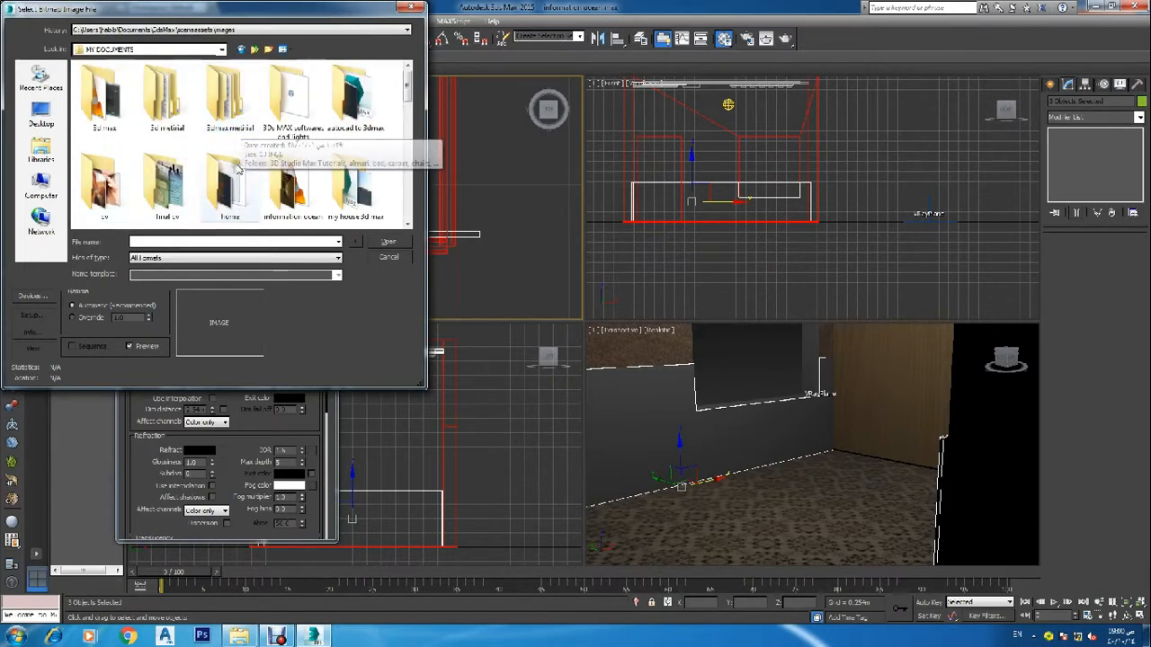
scroll(275, 209, "down", 1)
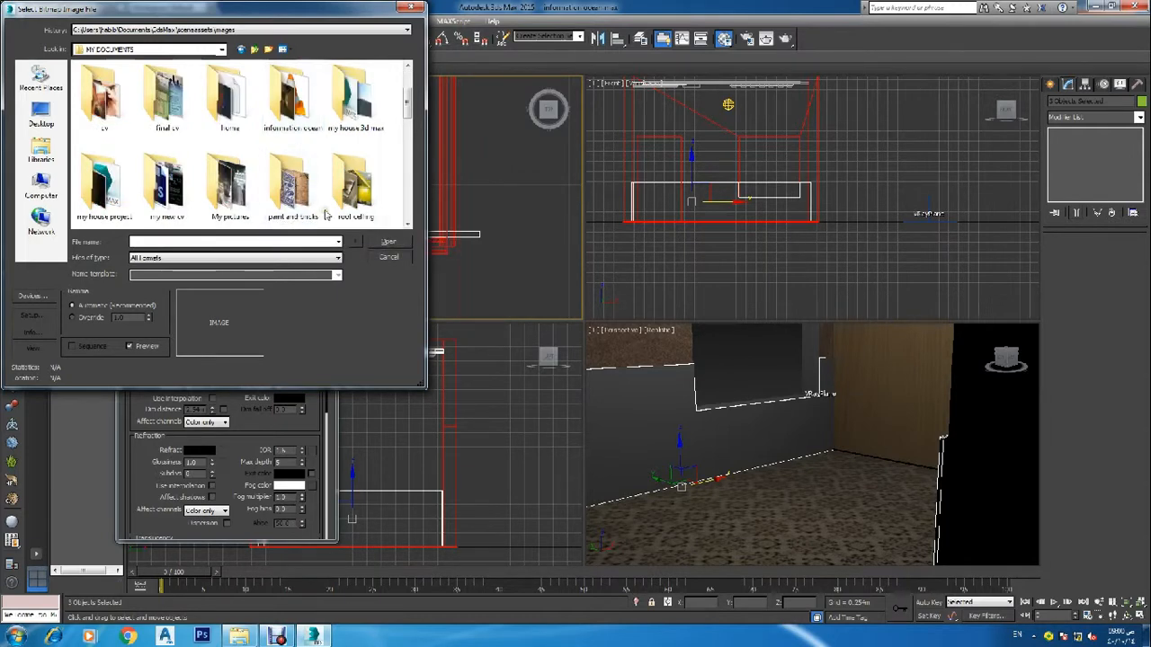
double_click(291, 203)
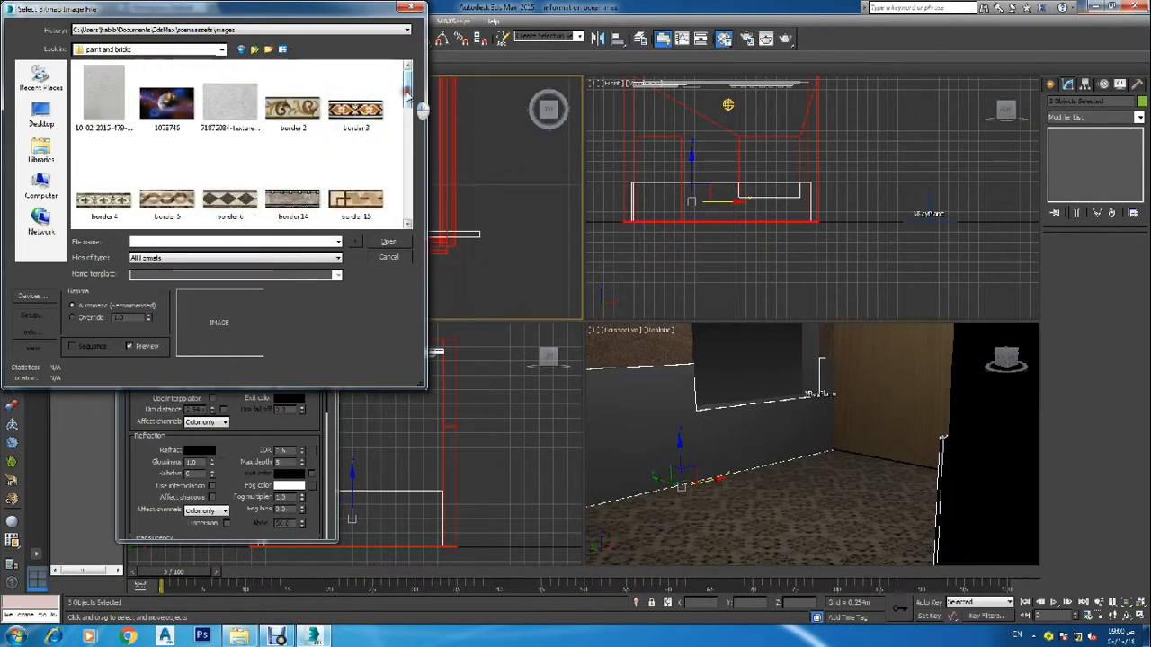
mouse_move(407, 97)
left_mouse_down()
mouse_move(406, 216)
mouse_move(407, 83)
left_mouse_up()
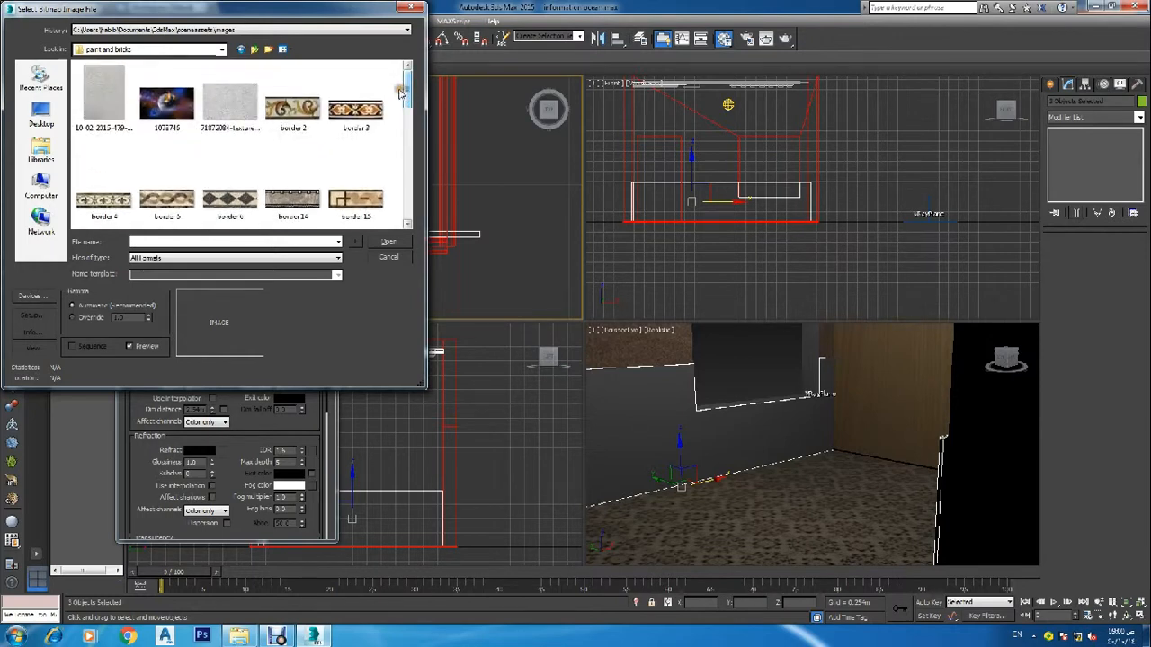
key("BackSpace")
scroll(244, 131, "up", 2)
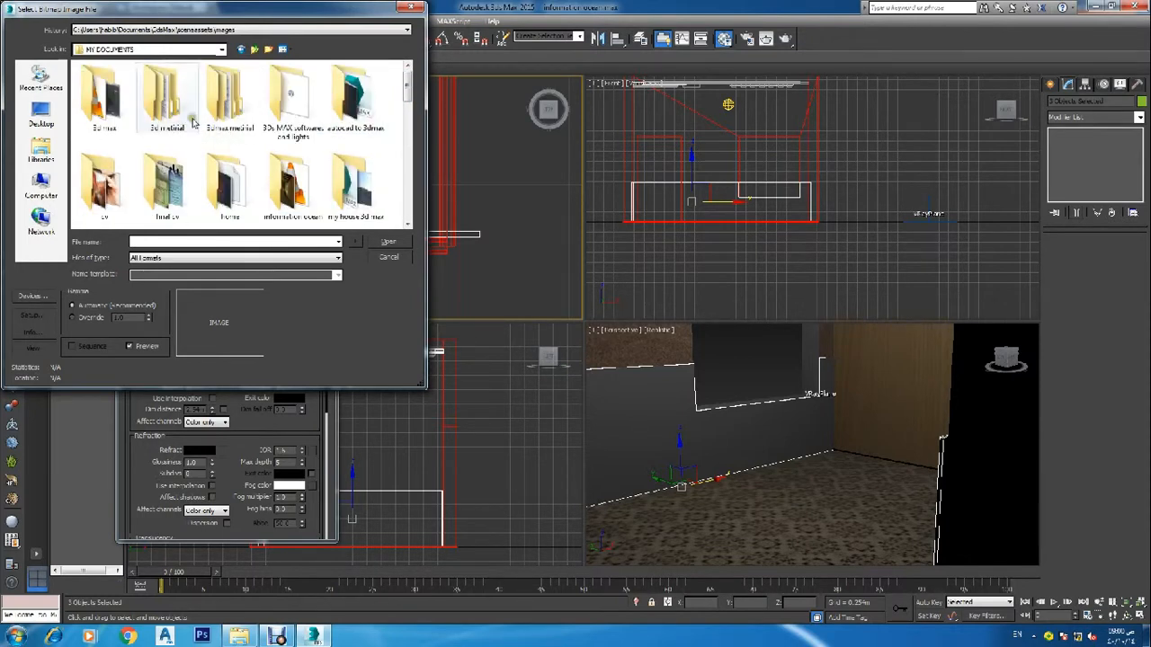
Load ArchInteriors_12_08_floor_bump as the diffuse bitmap from the 3d textures folder within Computer Softwares, inside 3ds max 2015 + vray
double_click(258, 128)
double_click(132, 124)
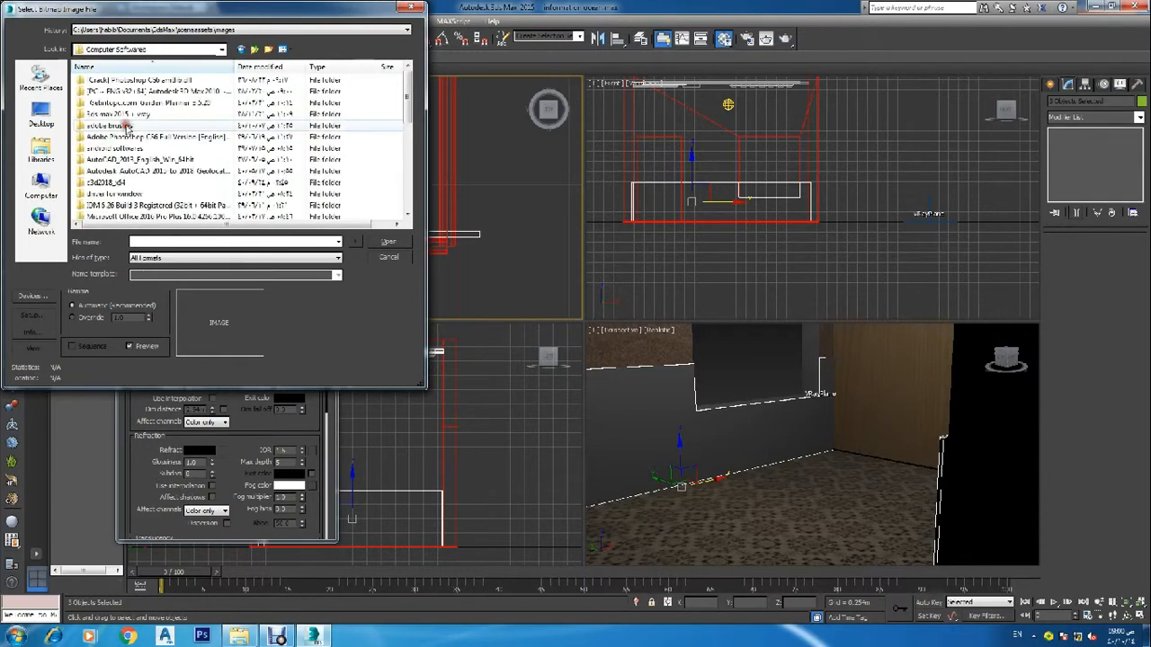
double_click(129, 114)
double_click(103, 90)
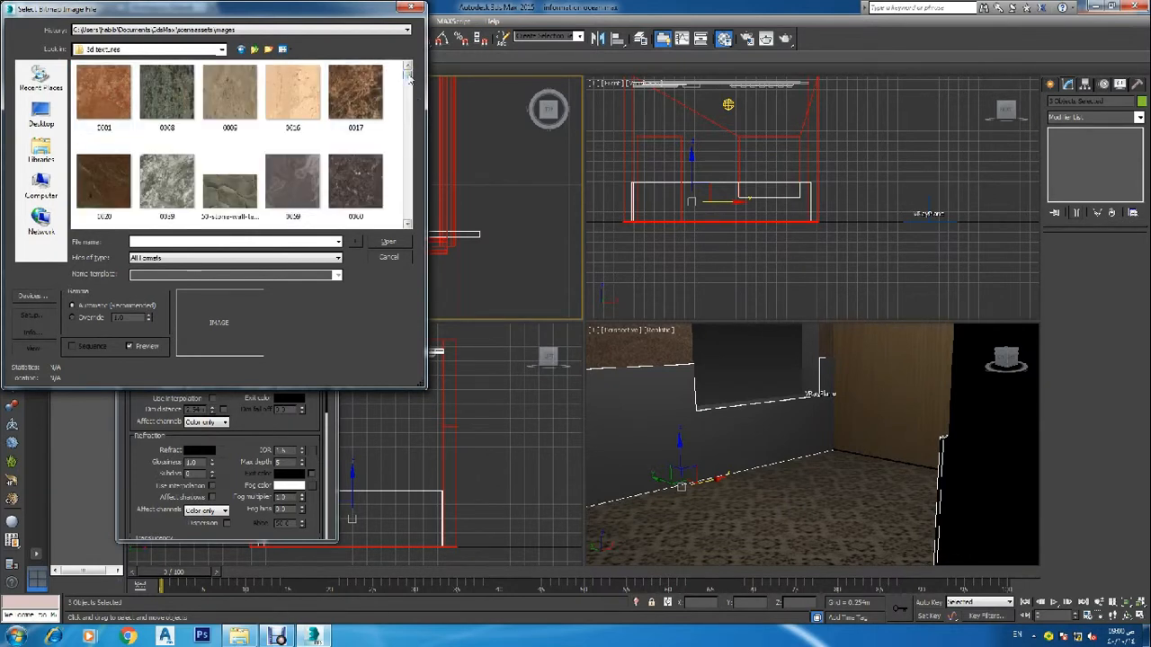
left_click_drag(408, 75, 419, 88)
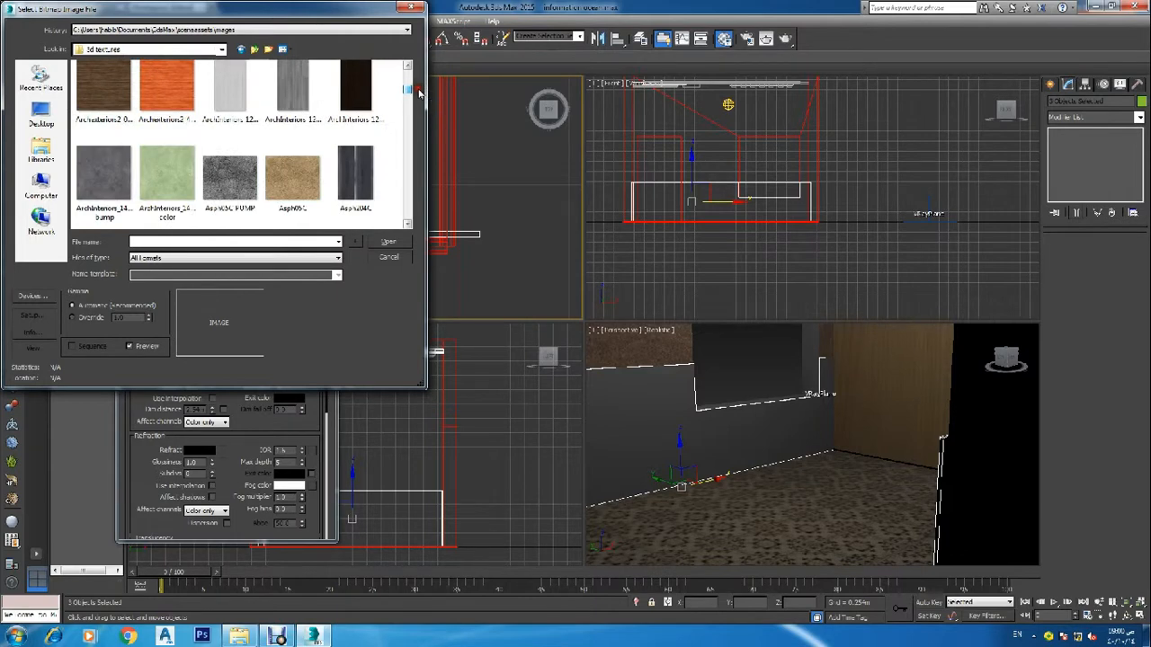
left_click(230, 94)
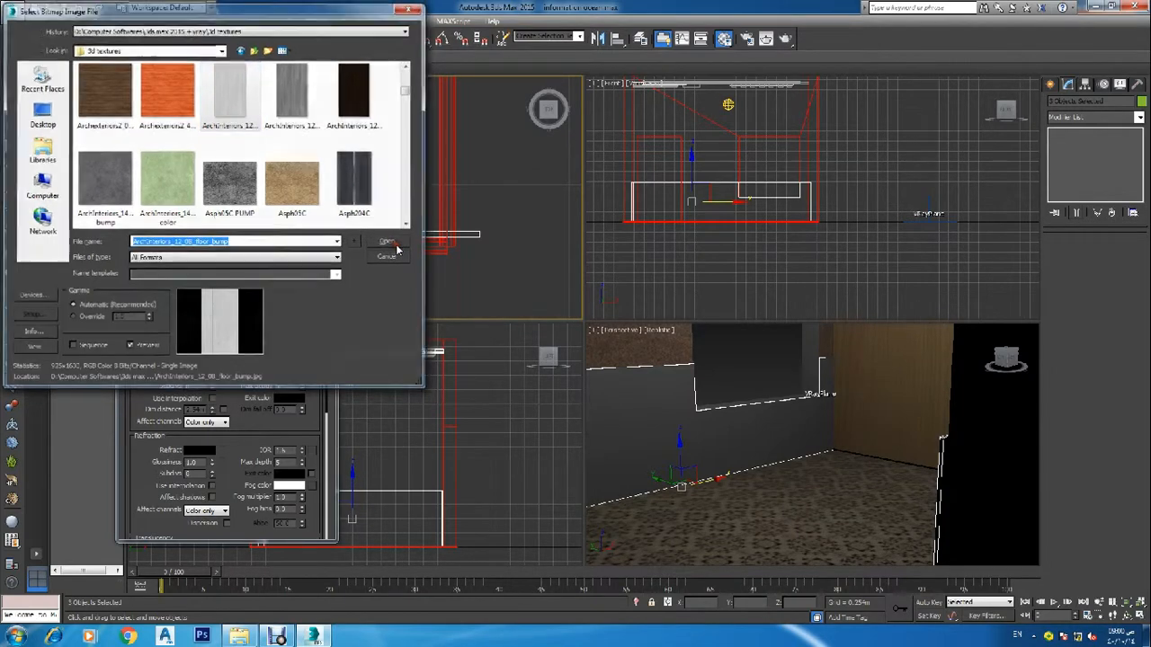
left_click(392, 243)
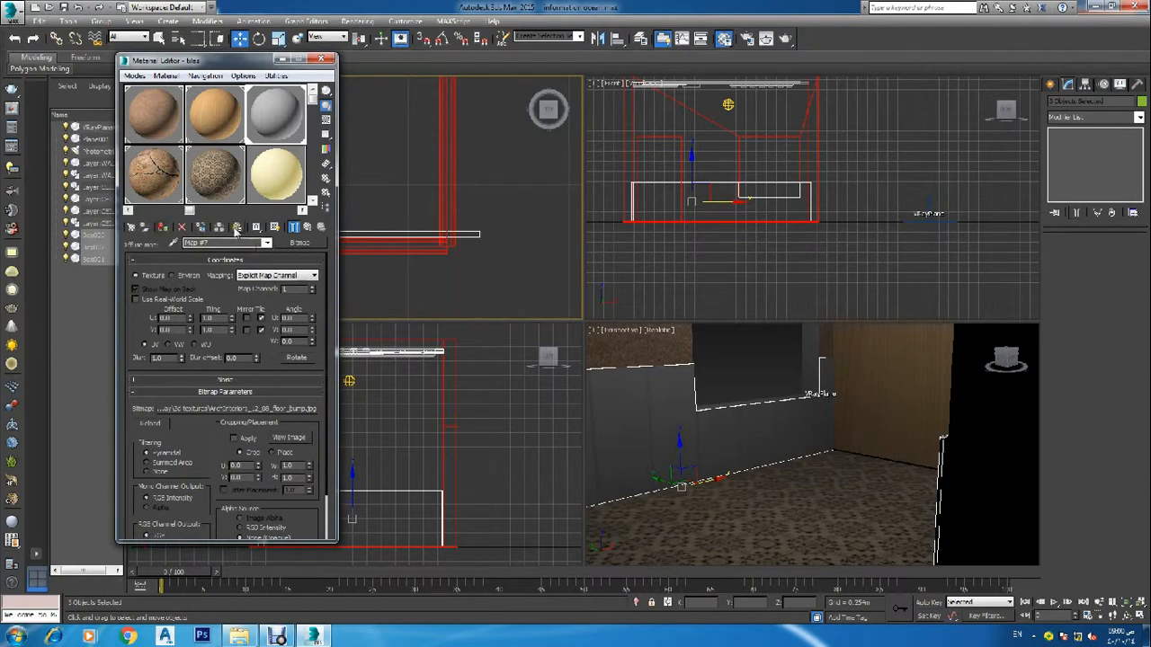
Adjust the U and V tiling of the tiles material's diffuse bitmap and close the Material Editor
left_click(231, 316)
left_click(231, 316)
left_click(231, 316)
left_click(231, 315)
left_click(232, 329)
left_click(232, 329)
left_click(232, 329)
left_click(232, 329)
mouse_move(232, 332)
left_mouse_down()
mouse_move(235, 358)
mouse_move(235, 332)
left_mouse_up()
left_click(232, 330)
left_click(232, 331)
left_click(232, 331)
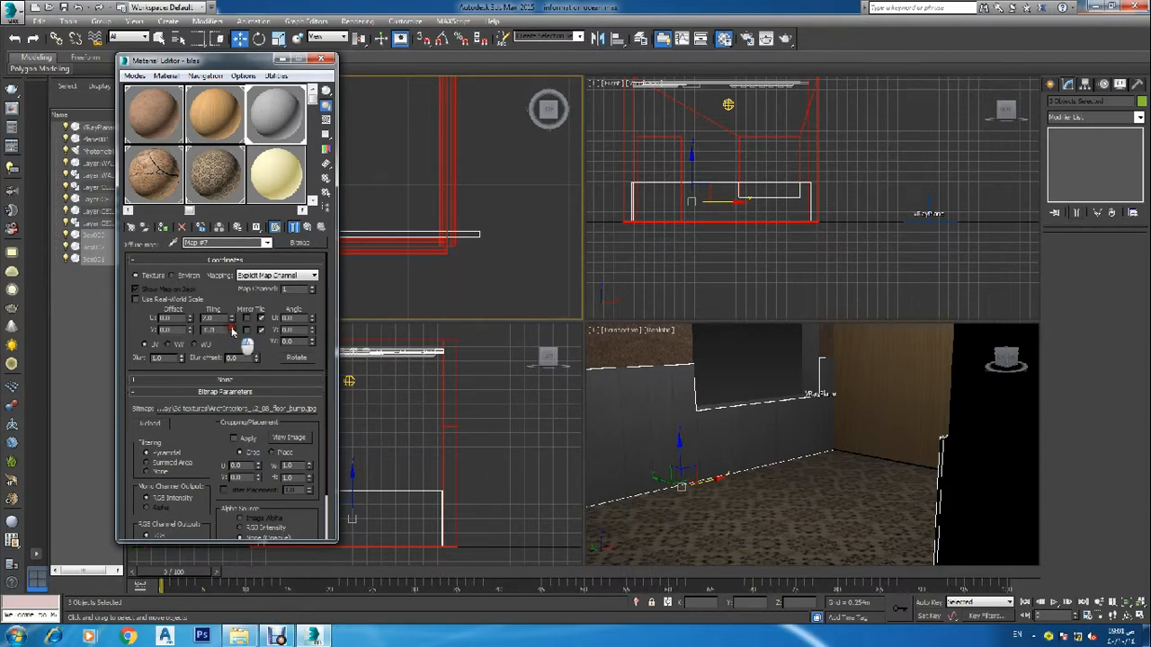
left_click(232, 319)
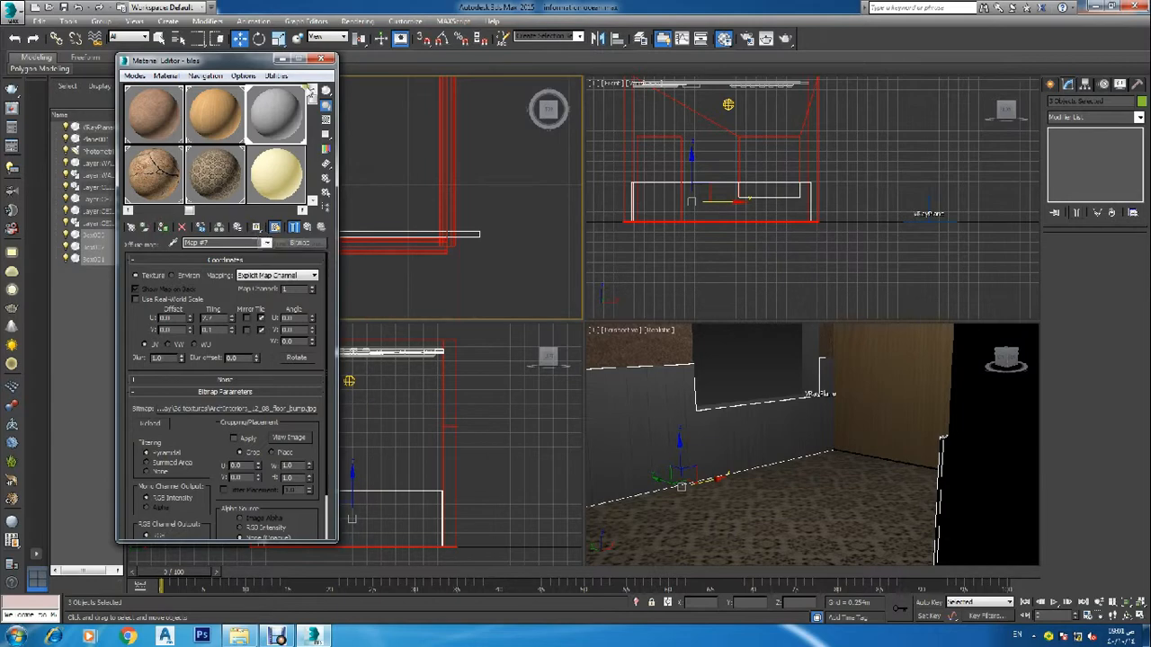
left_click(321, 58)
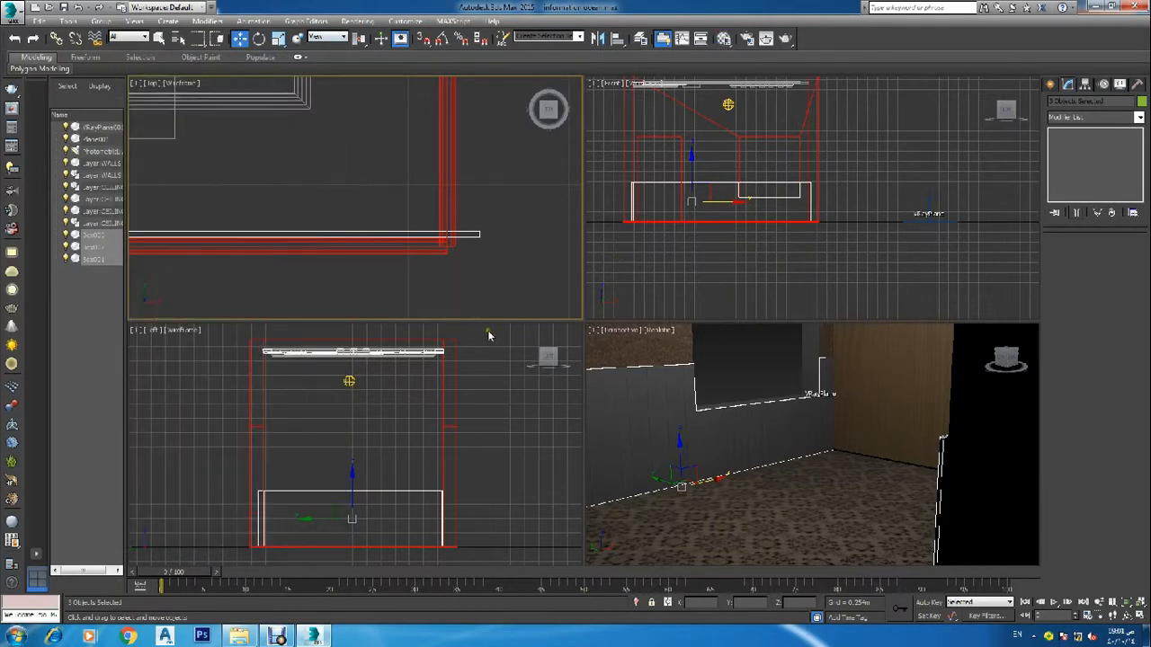
Reopen the tiles material, fine-tune the diffuse bitmap's U tiling, and deselect the wall boxes
right_click(505, 364)
key("m")
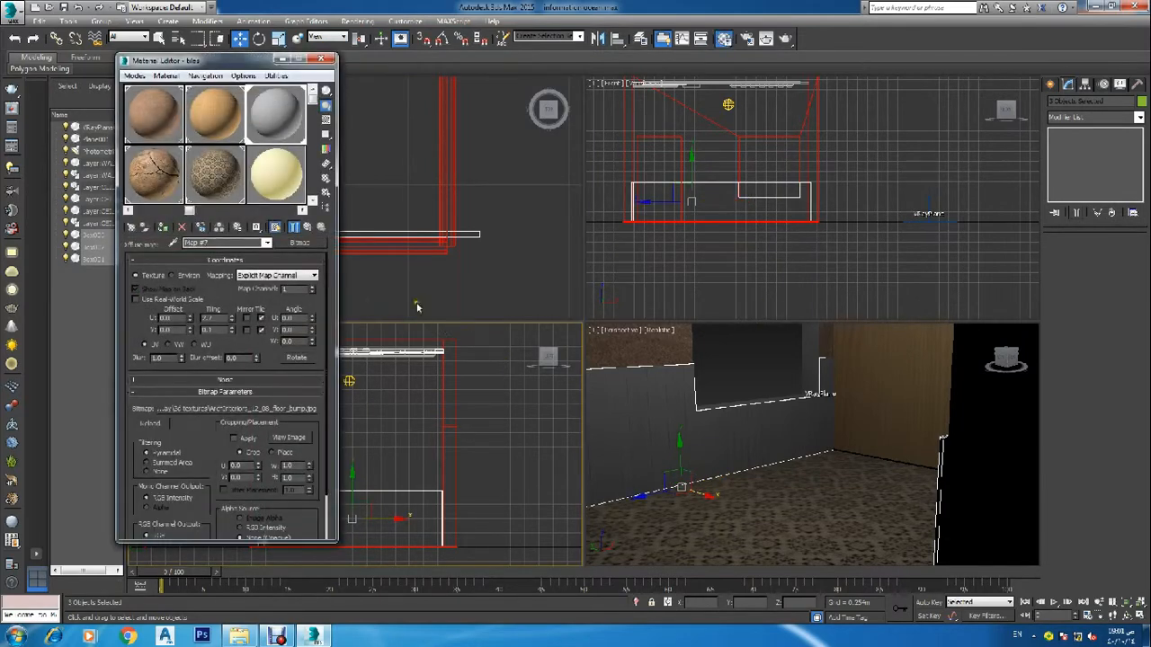
left_click(233, 316)
left_click(234, 316)
left_click(234, 317)
left_click(234, 316)
left_click(233, 317)
left_click(233, 316)
left_click(234, 317)
left_click(320, 59)
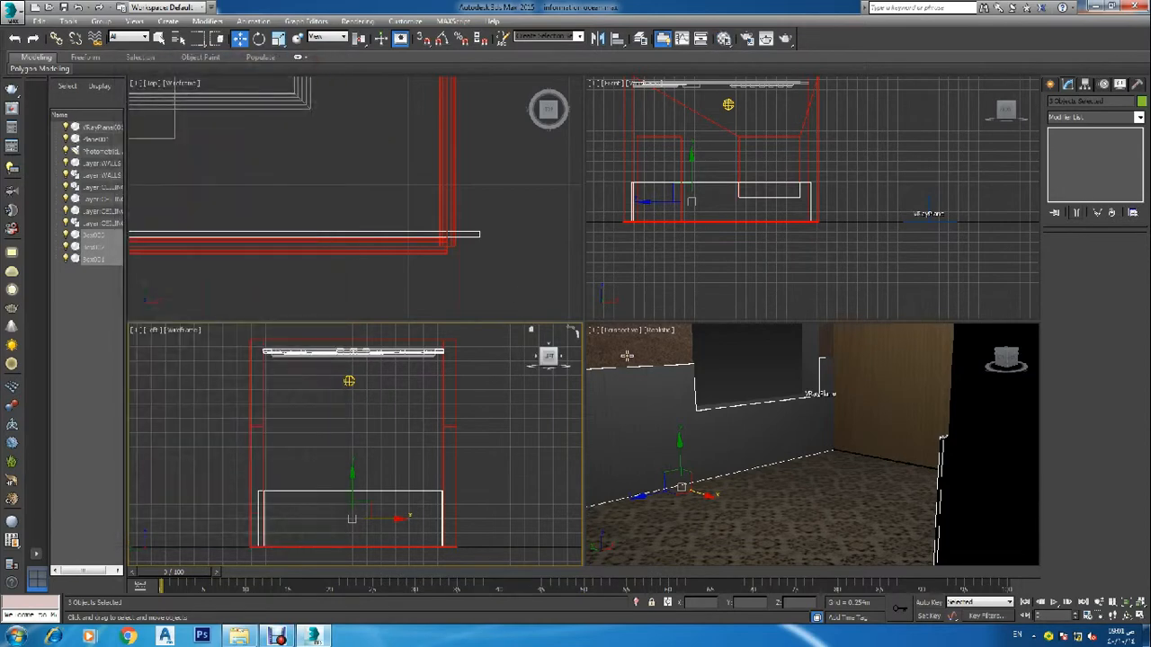
left_click(746, 358)
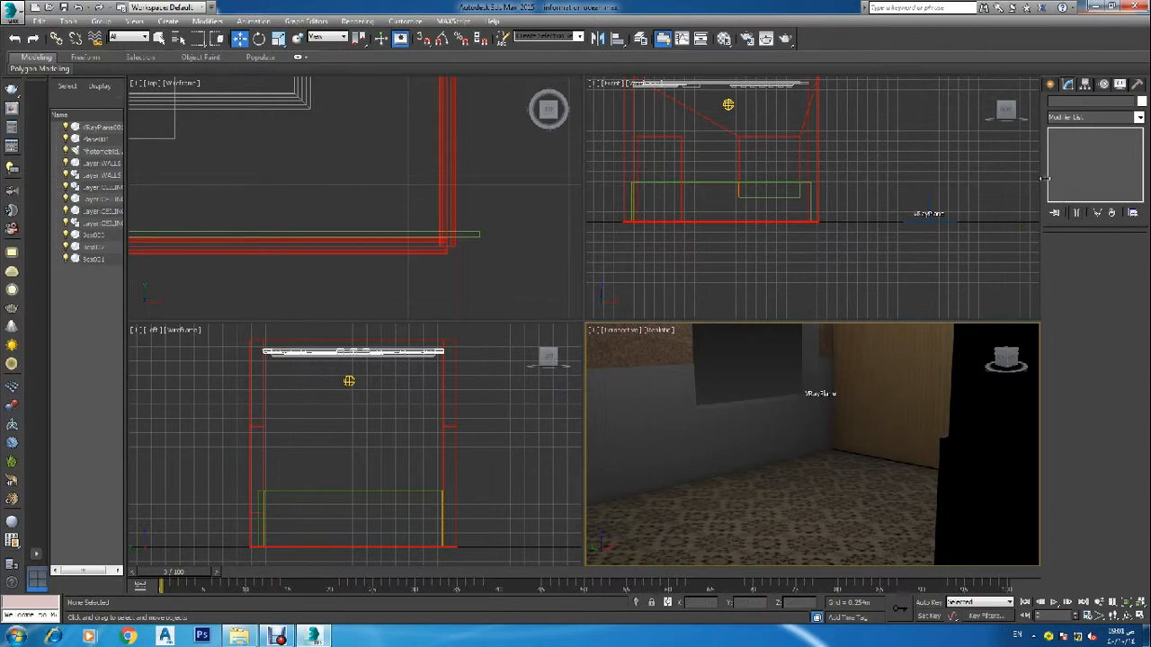
left_click(1050, 84)
left_click(1071, 160)
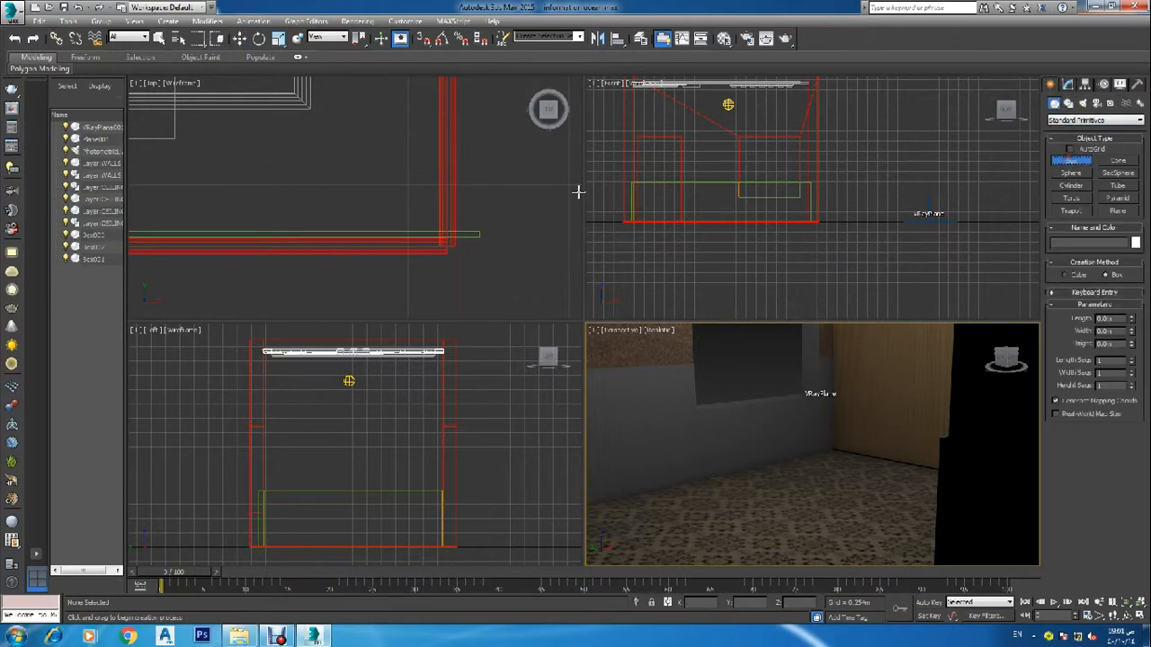
scroll(309, 216, "down", 8)
scroll(149, 121, "up", 3)
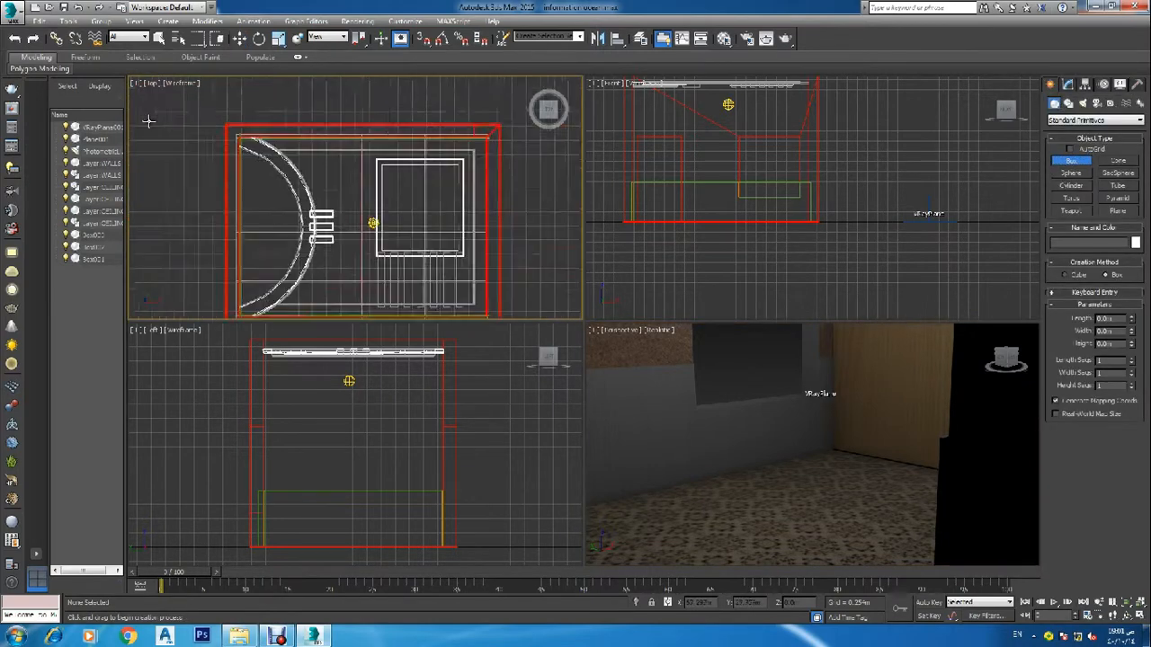
scroll(207, 135, "up", 8)
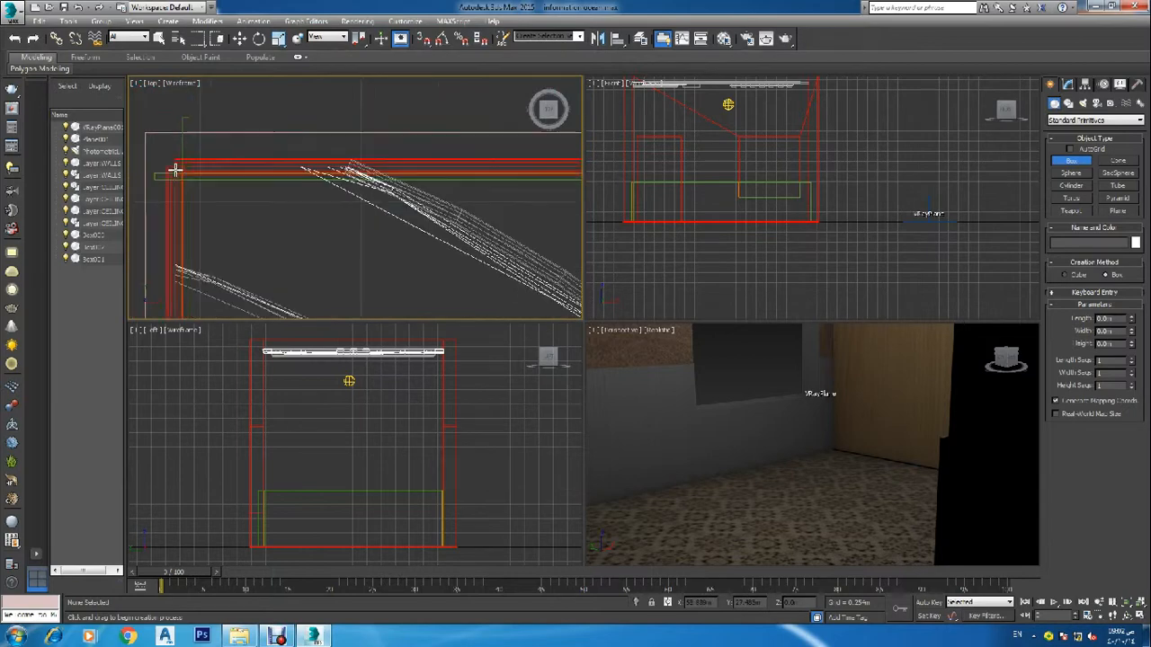
scroll(155, 171, "up", 3)
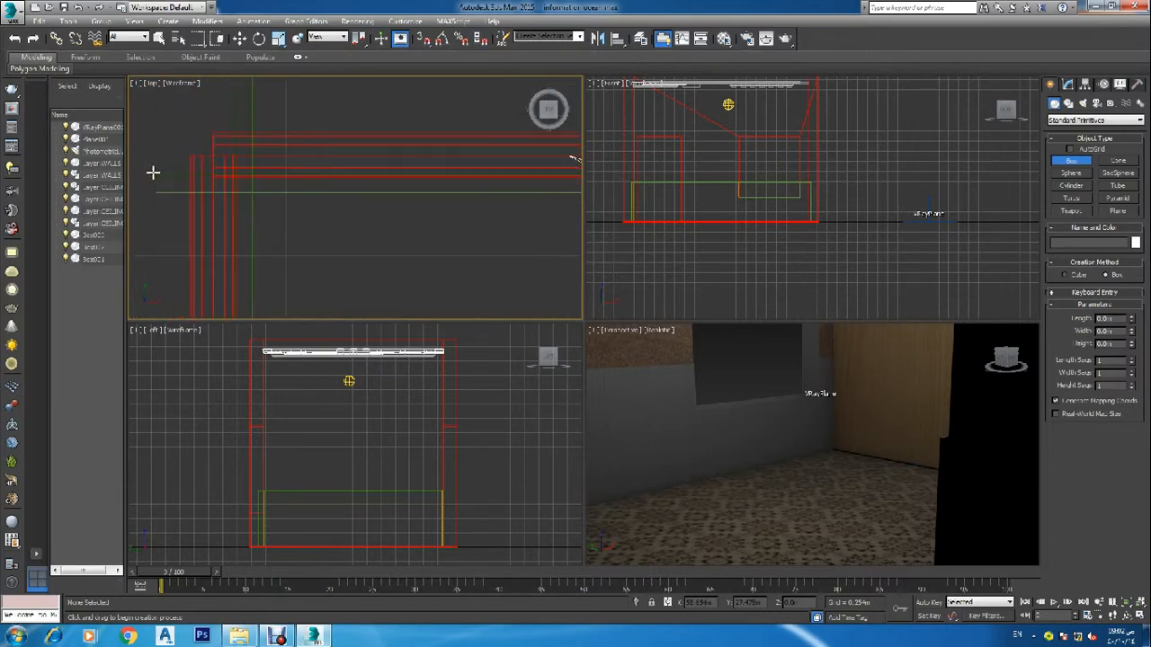
left_click(154, 173)
scroll(247, 226, "up", 5)
left_click_drag(319, 236, 319, 237)
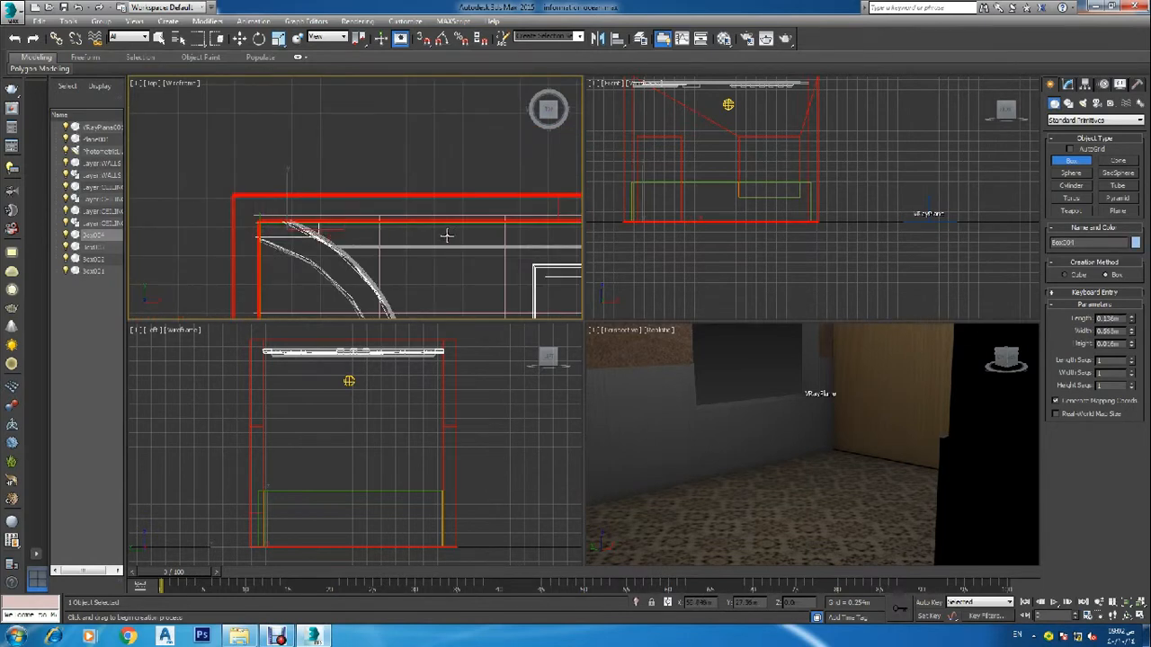
right_click(617, 266)
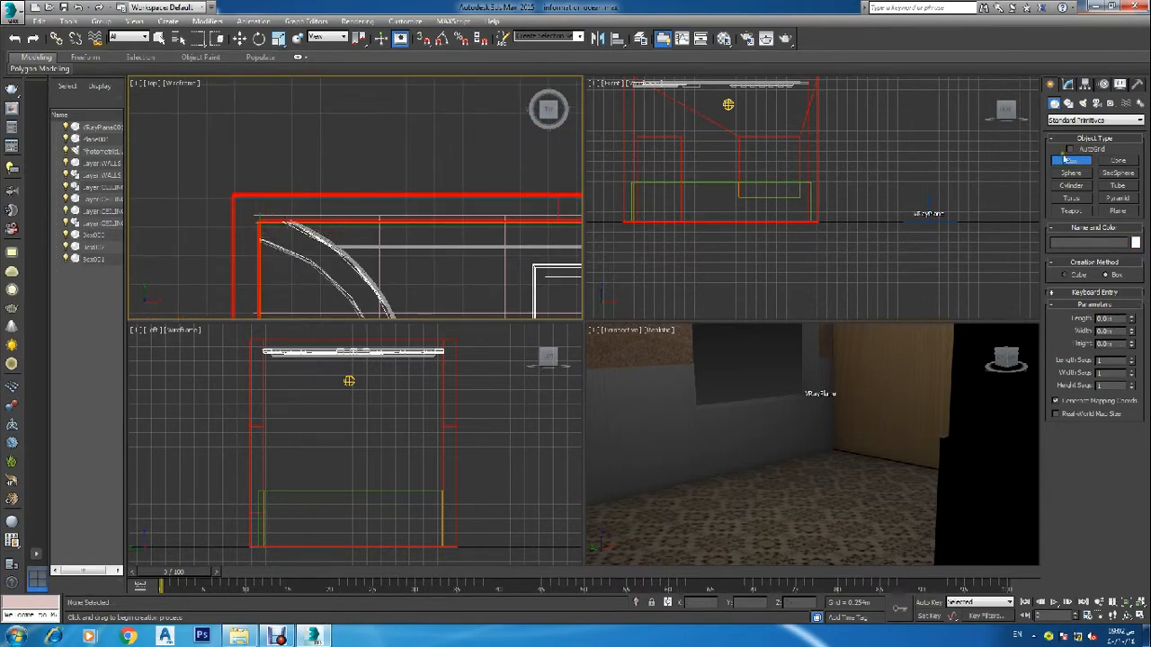
Draw a box along the room's upper wall in the Top view, about 4.55 m wide, 0.136 m long and 0.89 m high
scroll(257, 218, "down", 3)
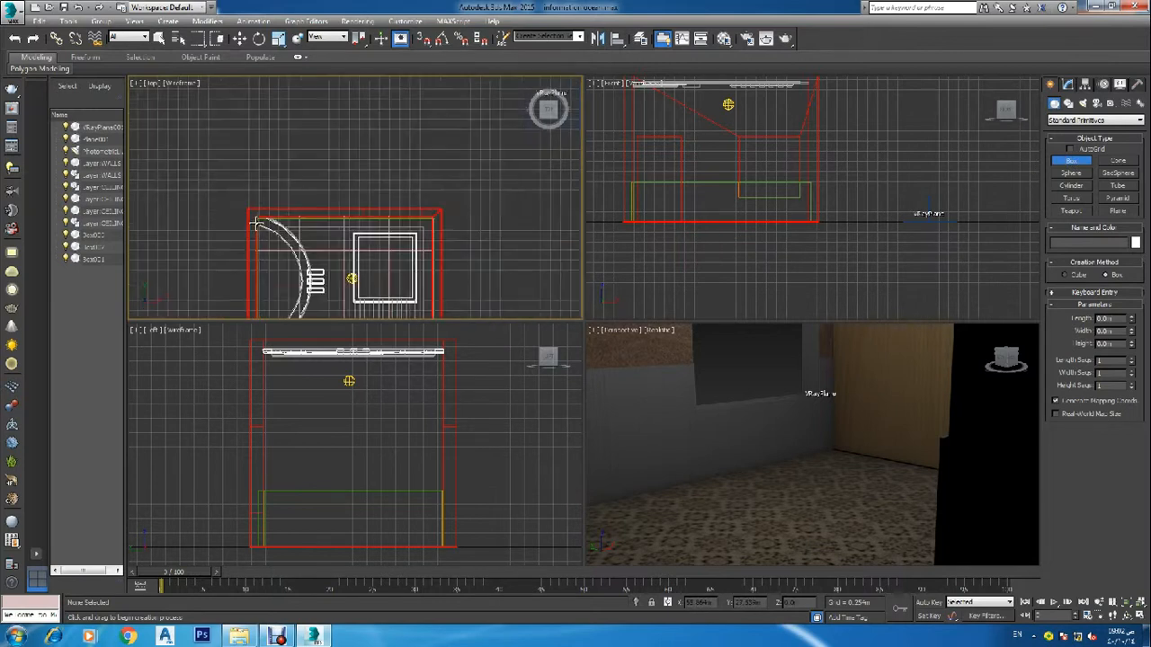
left_click_drag(255, 215, 450, 235)
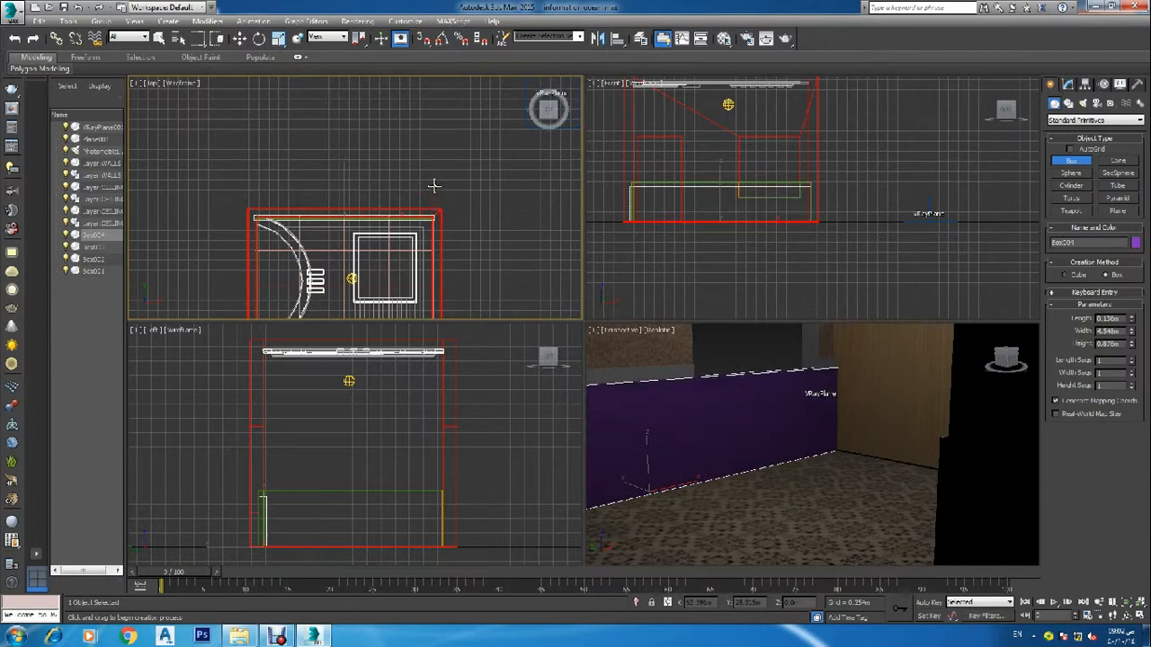
left_click(434, 185)
left_click_drag(1124, 341, 1080, 336)
key("Return")
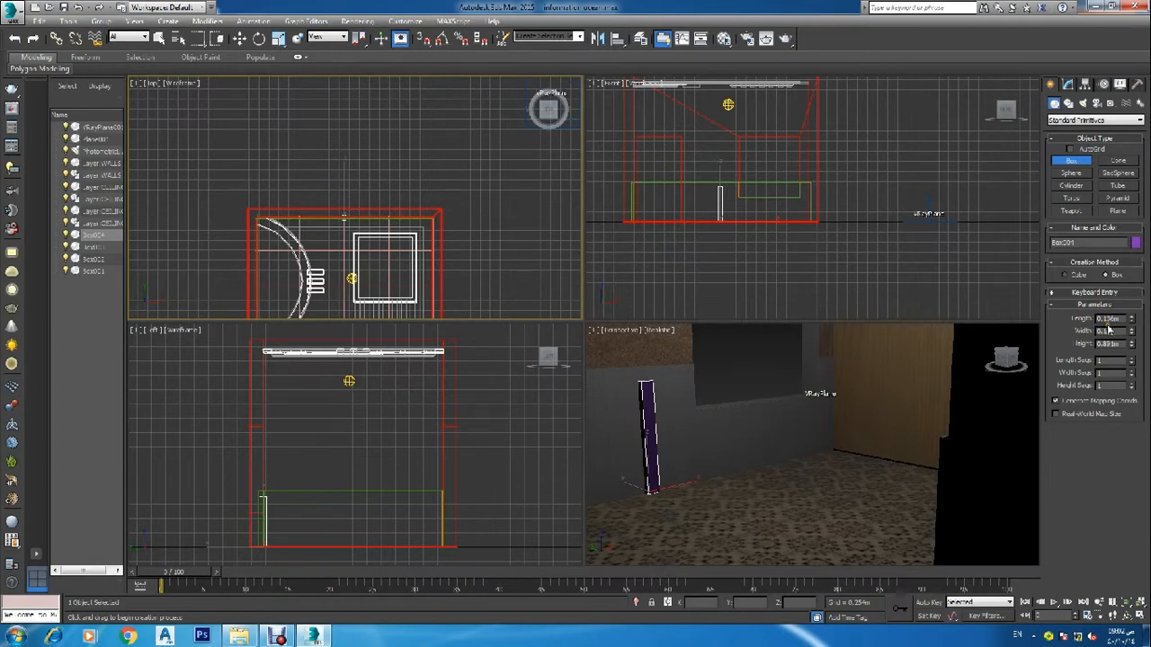
key("ctrl+z")
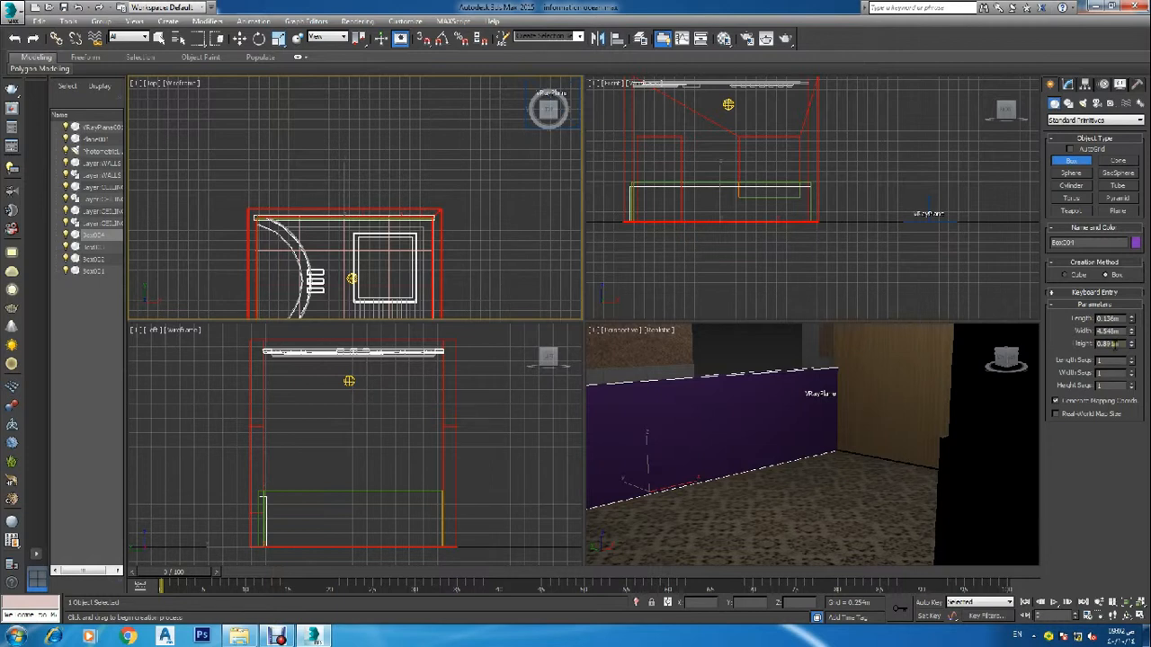
Set the new wall box's height to 0.1 m
double_click(1117, 344)
type("0.1")
key("Return")
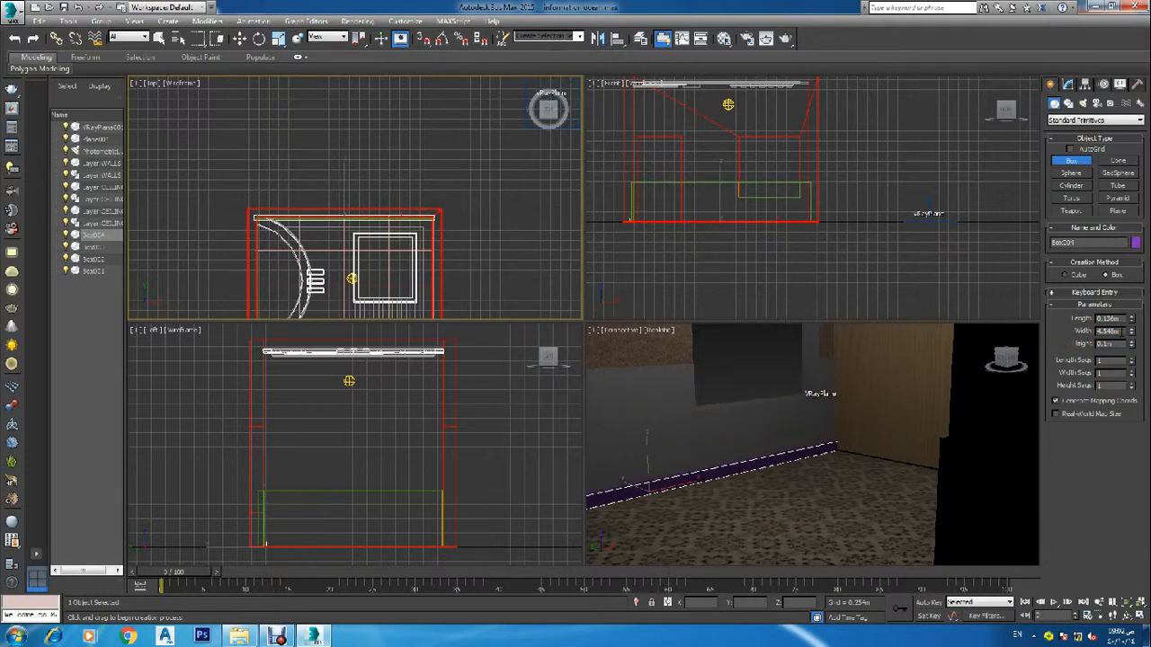
Raise the thin strip box in the Front view to about Z 1 m, onto the top edge of the wall panels
left_click(795, 279)
key("w")
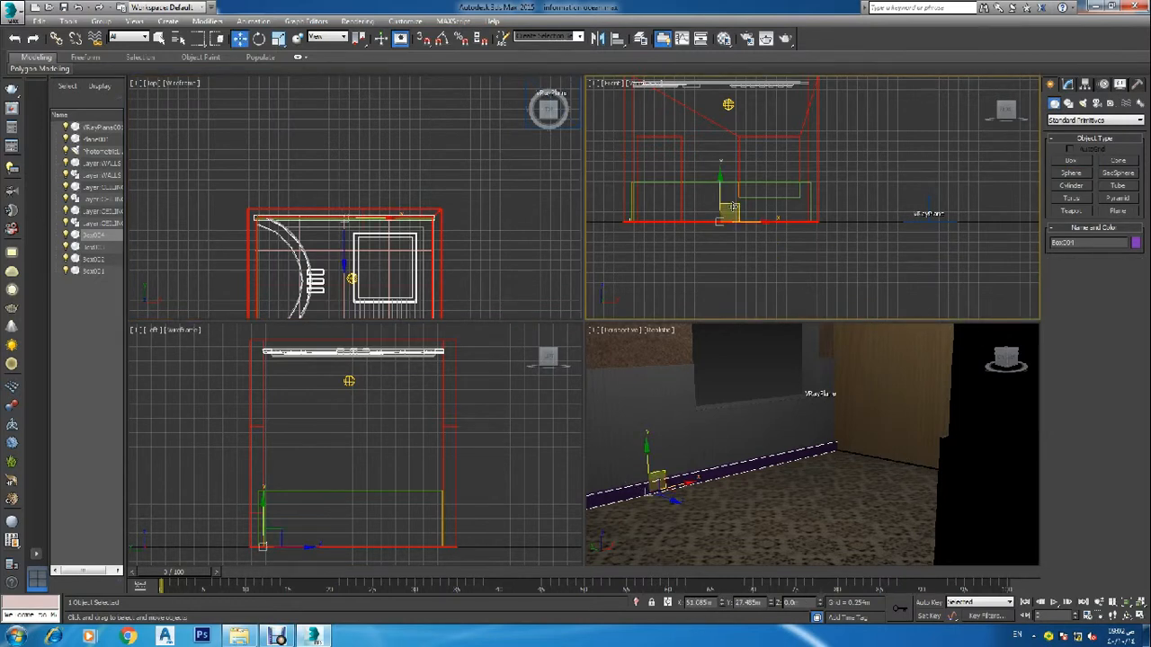
left_click_drag(720, 191, 695, 162)
scroll(719, 184, "up", 5)
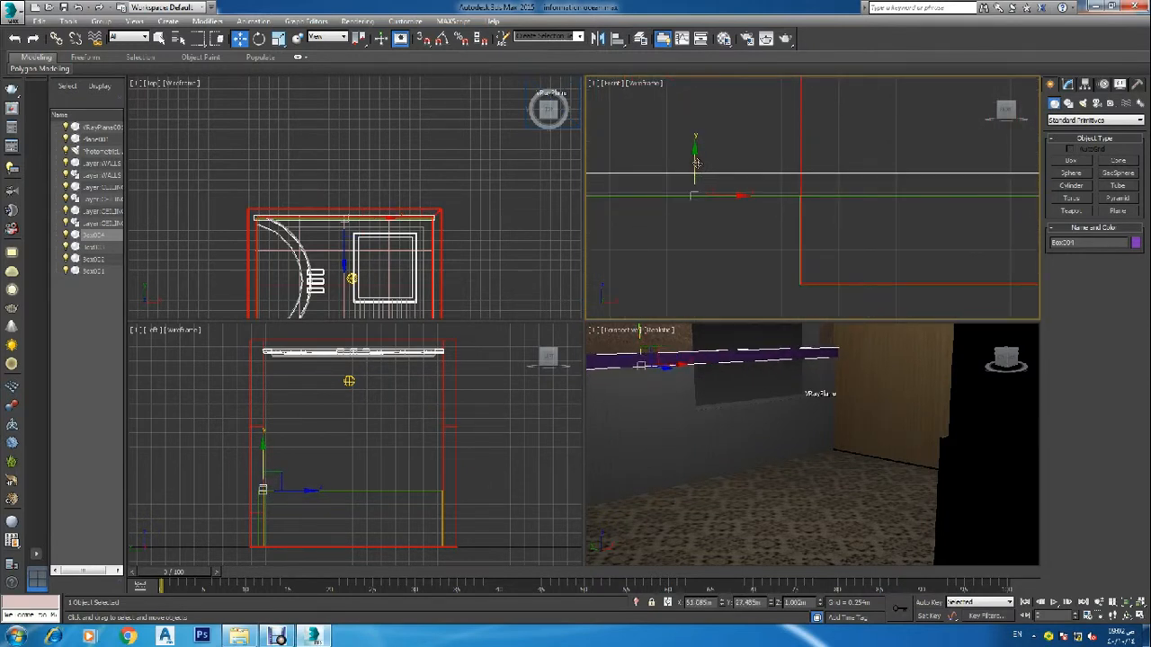
scroll(730, 225, "up", 4)
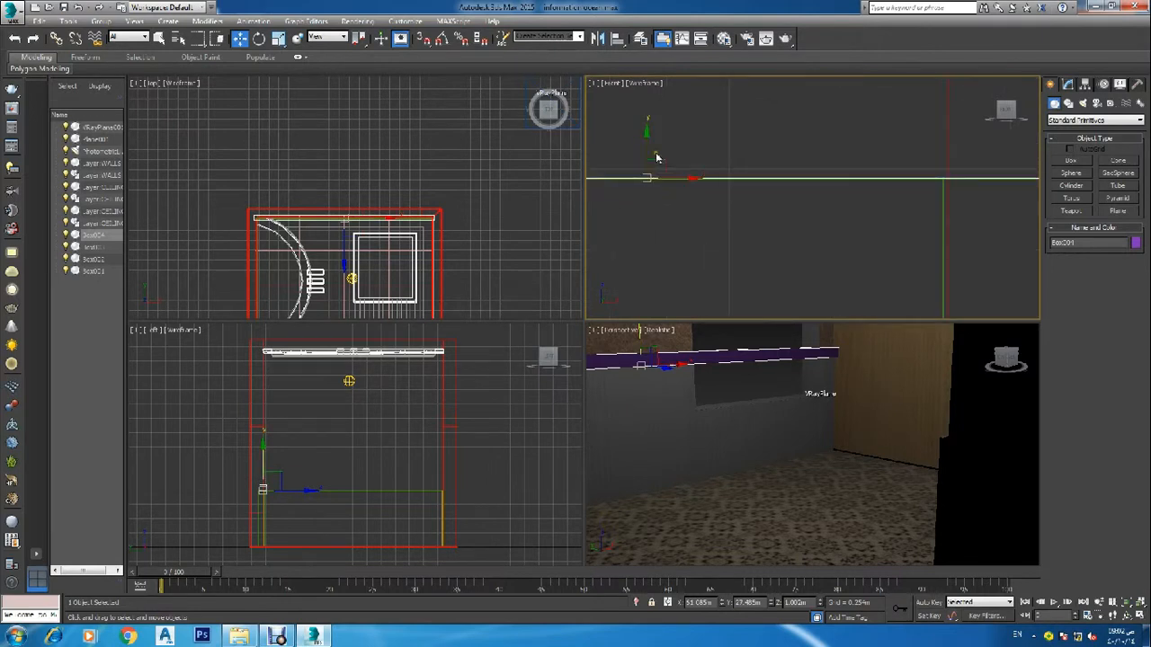
scroll(651, 163, "up", 3)
middle_click_drag(644, 171, 648, 177)
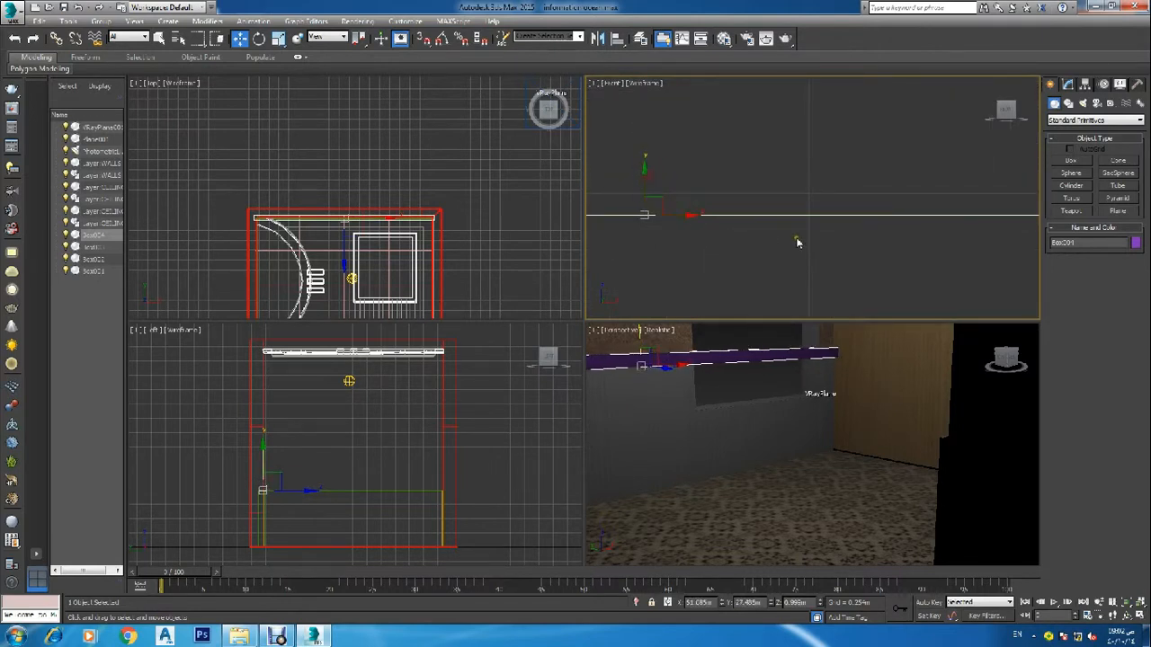
Set the strip box's length to 0.01 m
left_click(1067, 85)
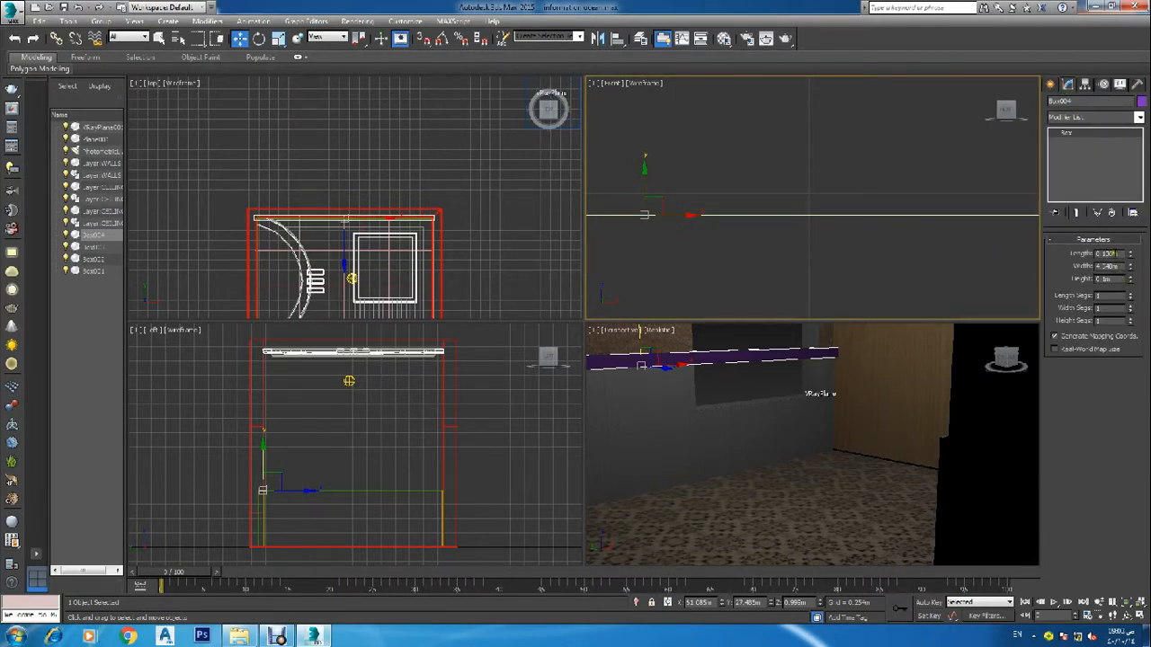
left_click_drag(1116, 253, 1102, 253)
type("1")
left_click(1114, 266)
Move the strip along Y in the Top view to about 27.47 m, against the inner face of the wall panel
right_click(310, 269)
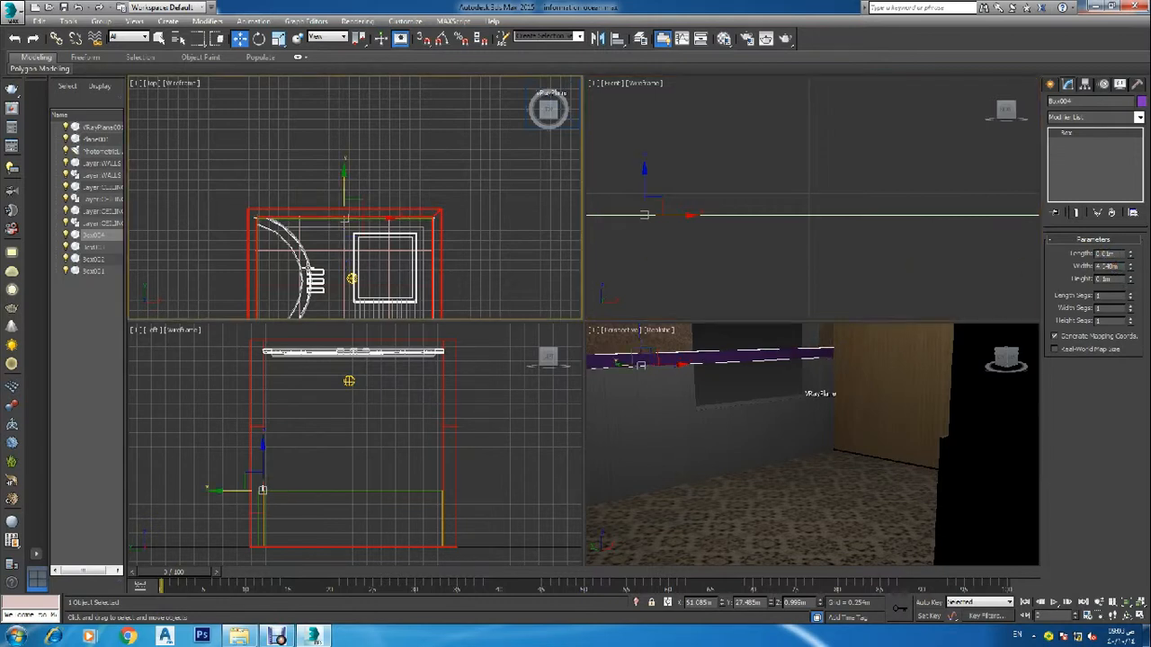
scroll(331, 214, "up", 5)
scroll(376, 224, "up", 6)
scroll(369, 213, "up", 6)
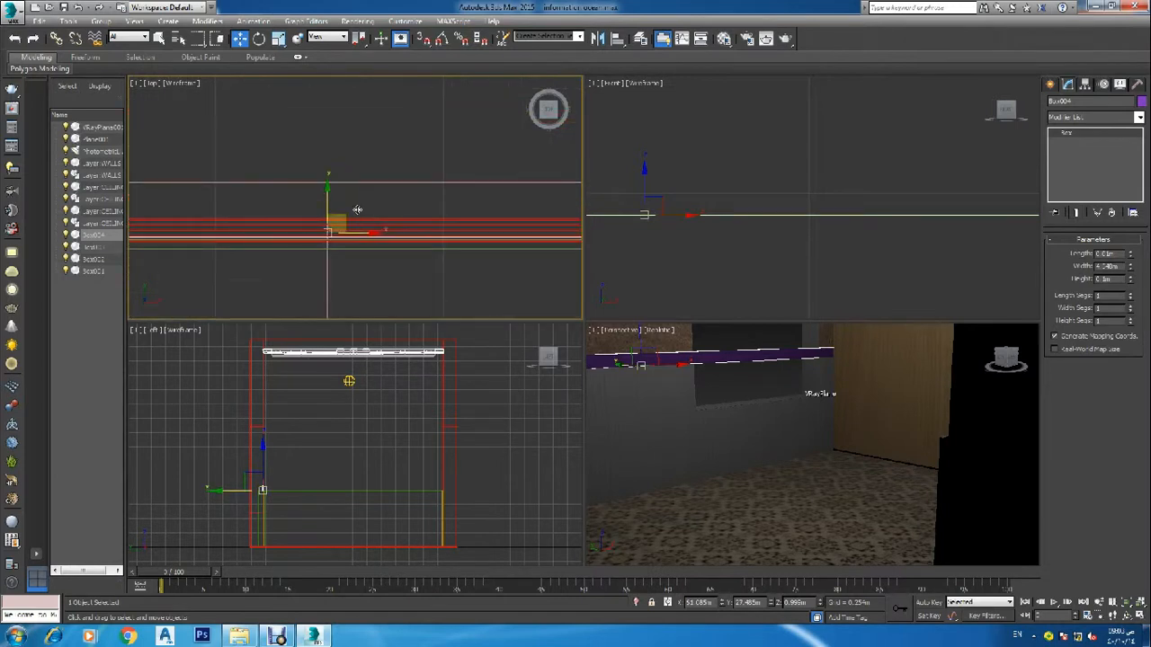
left_click_drag(324, 224, 336, 238)
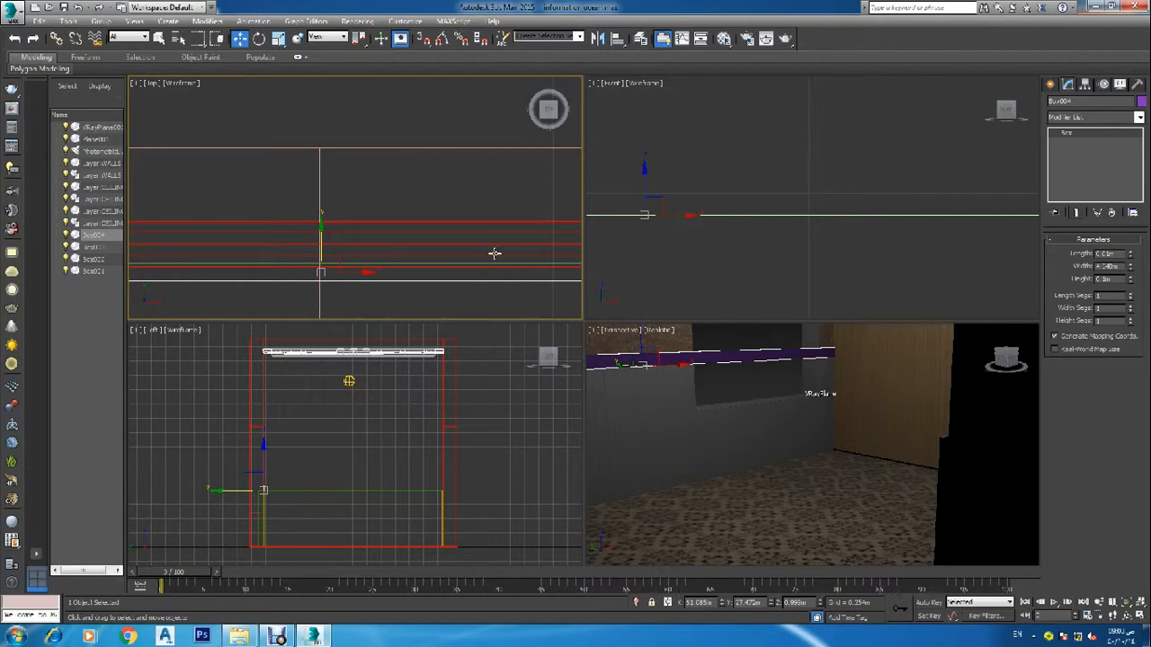
Clone the strip along Y toward the room's centre as a single independent copy
scroll(450, 157, "down", 6)
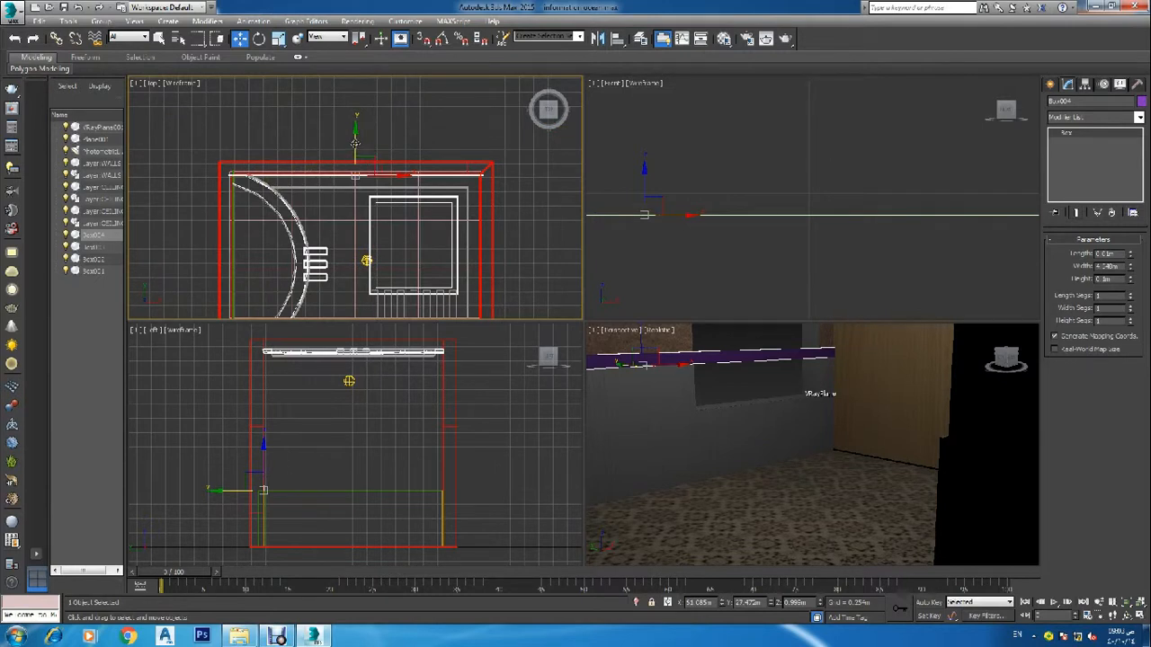
left_click_drag(355, 144, 383, 251, "shift")
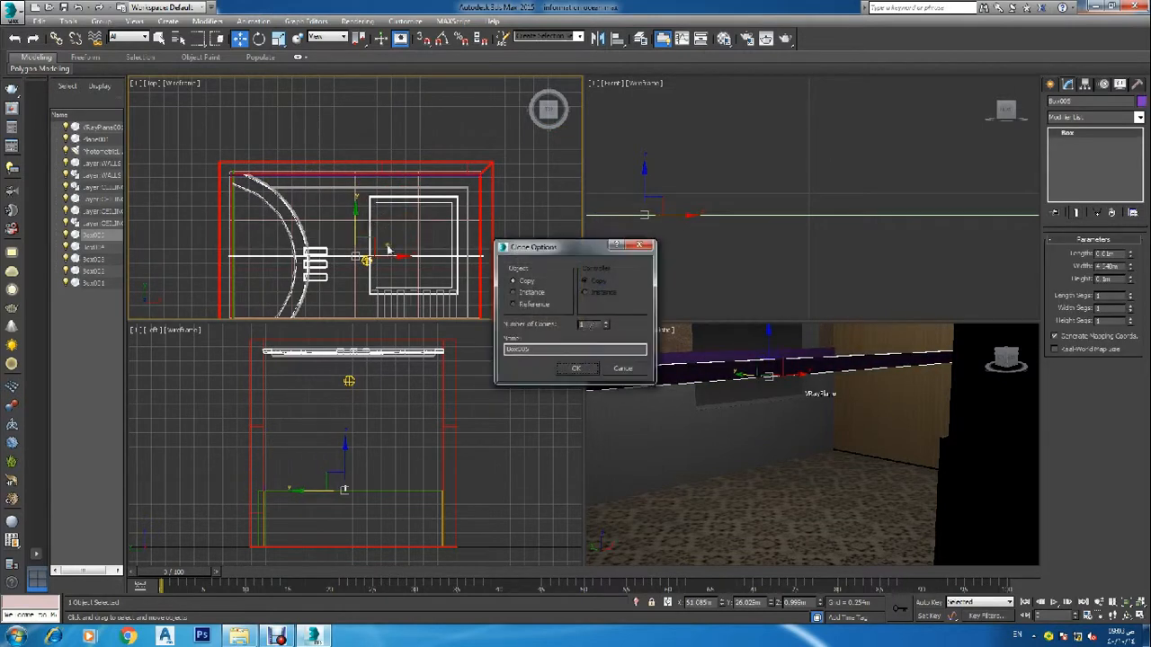
left_click(583, 370)
Move the copied strip along Y in the Top view to about 24.3 m, against the panel on the opposite wall
scroll(457, 270, "down", 5)
scroll(441, 126, "up", 5)
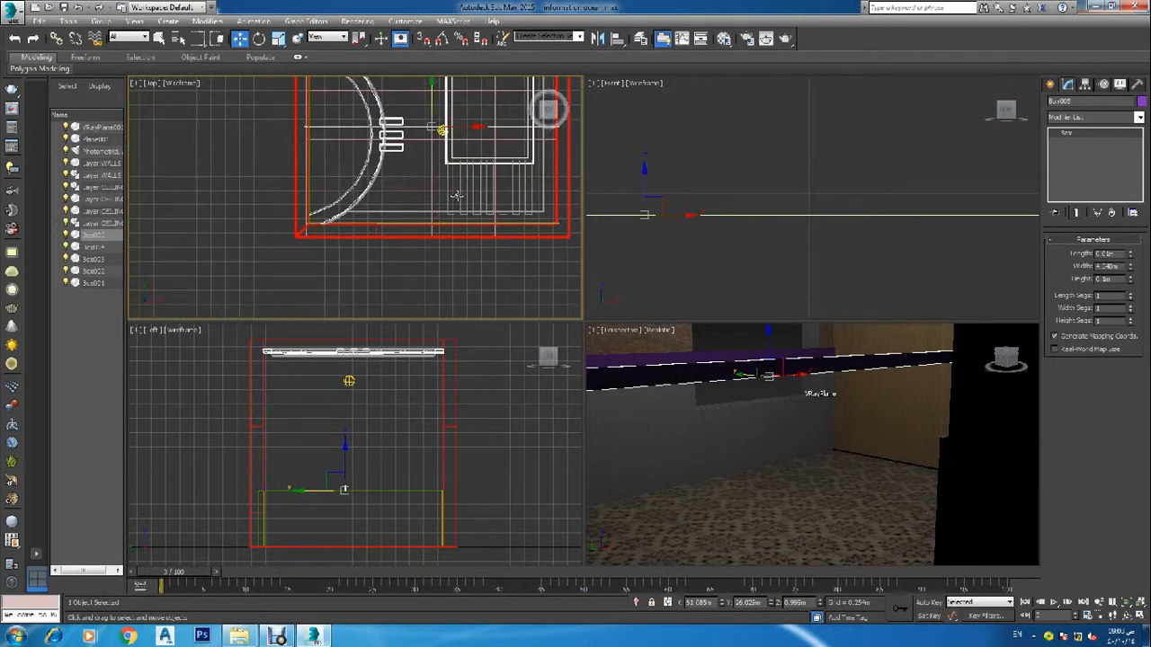
left_click_drag(431, 95, 490, 246)
scroll(453, 186, "up", 3)
scroll(478, 275, "up", 4)
middle_click_drag(458, 260, 462, 191)
left_click_drag(420, 124, 421, 230)
scroll(412, 247, "up", 5)
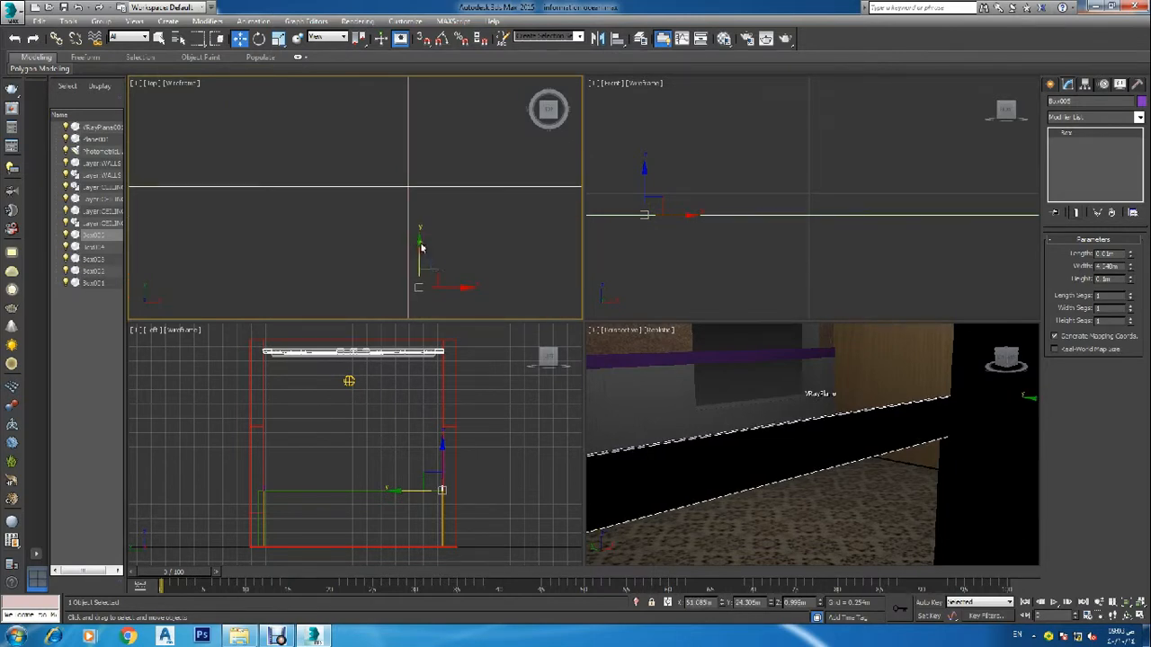
scroll(419, 225, "down", 3)
scroll(419, 224, "down", 4)
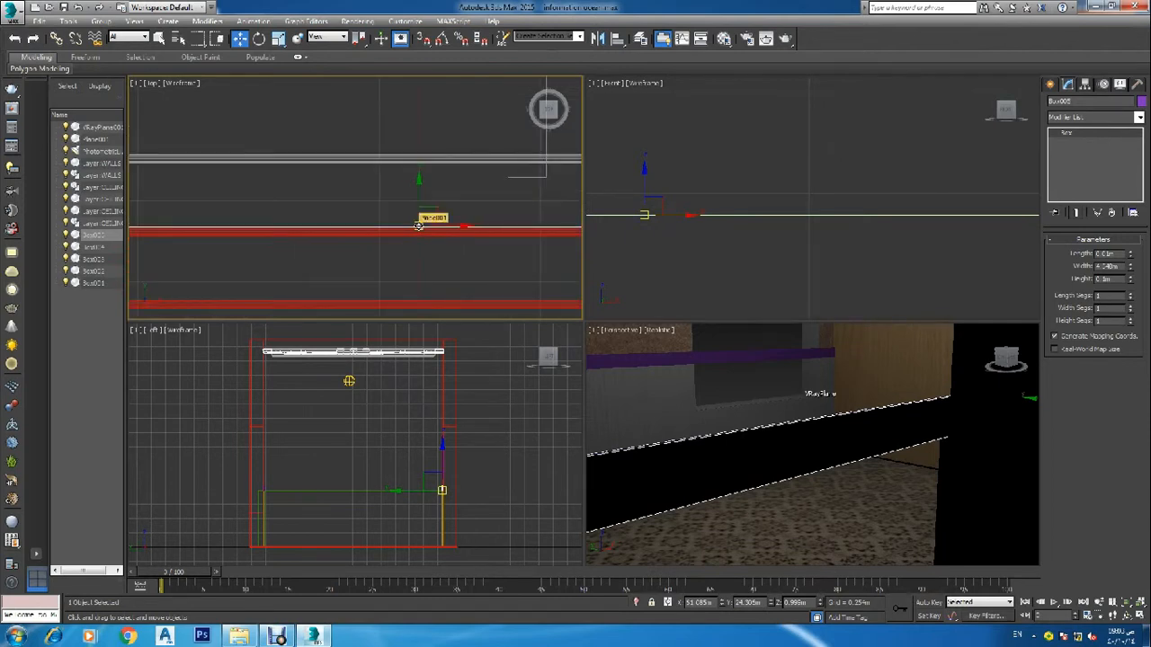
scroll(419, 225, "down", 5)
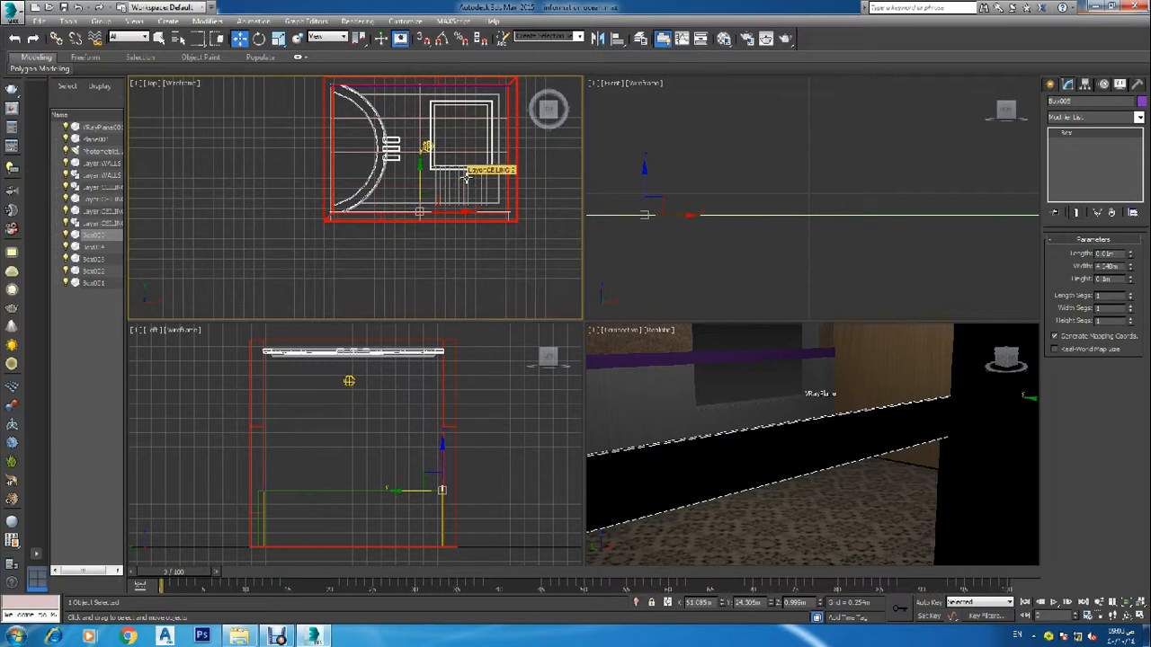
Create a box in the Front view across the strip at the opening, about 0.25 m high, 1.5 m wide and 0.12 m deep
scroll(682, 178, "down", 6)
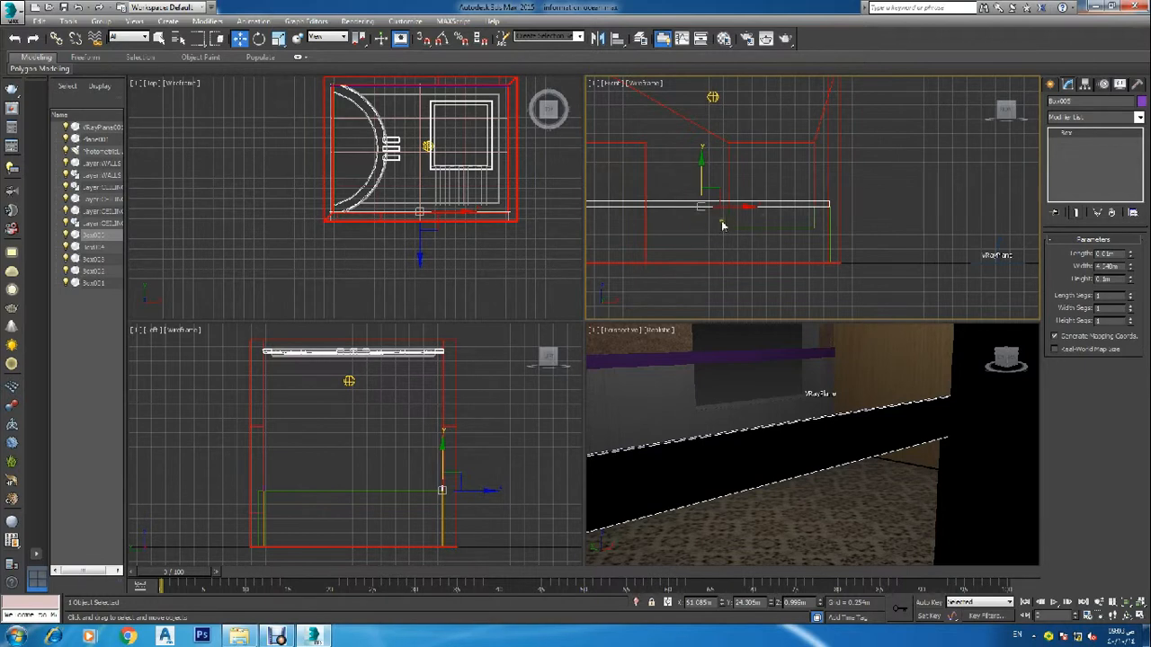
left_click(997, 167)
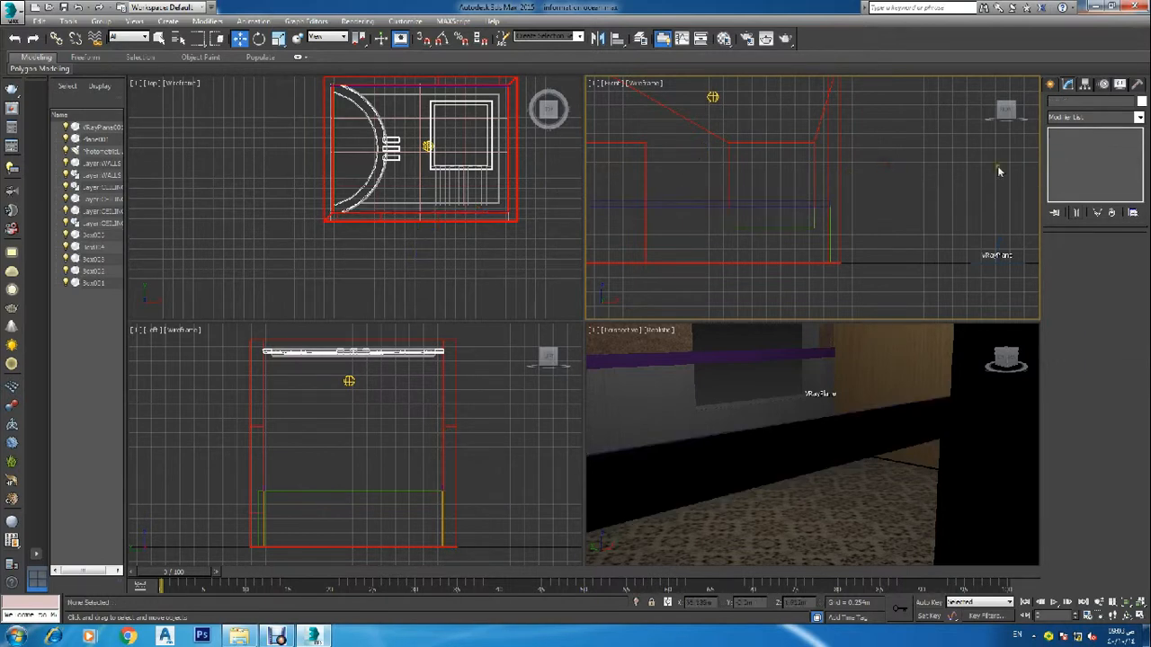
left_click(1051, 87)
left_click(1071, 159)
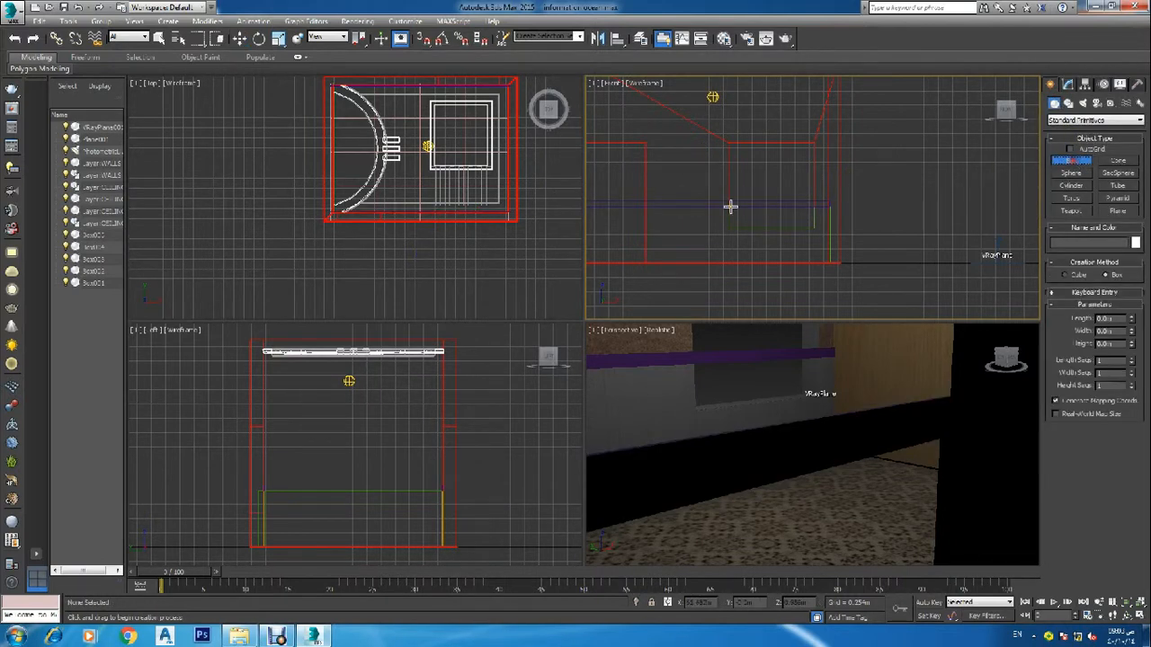
scroll(829, 199, "up", 3)
scroll(681, 205, "up", 3)
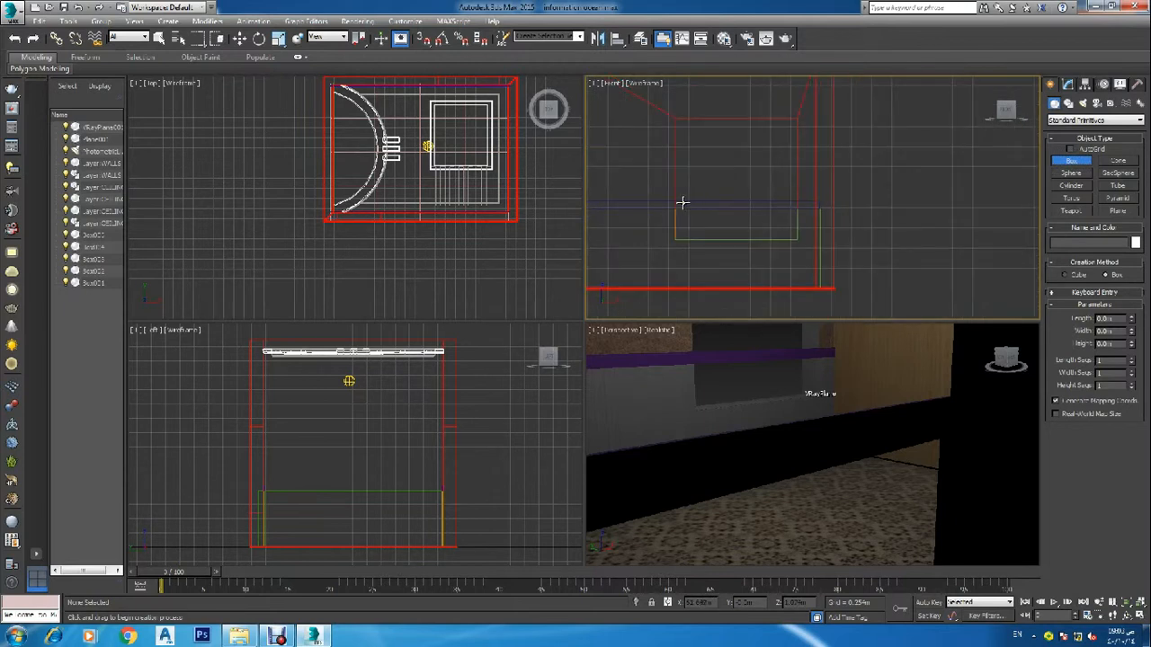
left_click_drag(665, 182, 1011, 241)
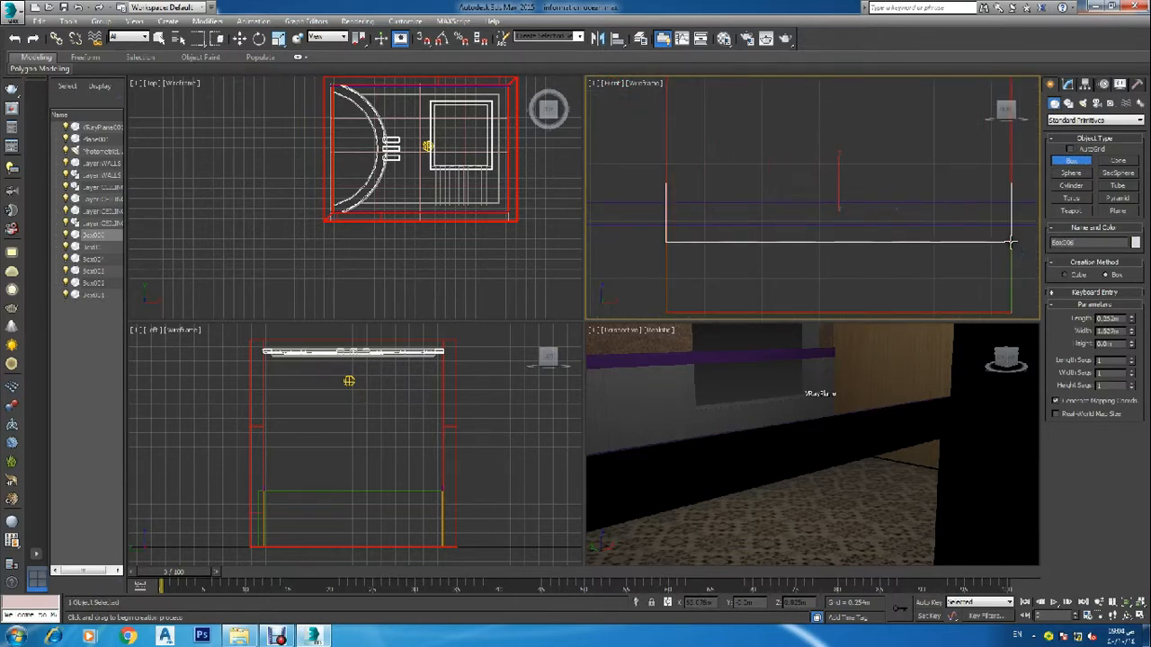
left_click(979, 216)
Move the new box along Y in the Top view until it crosses the strip on the far wall at the opening
right_click(368, 210)
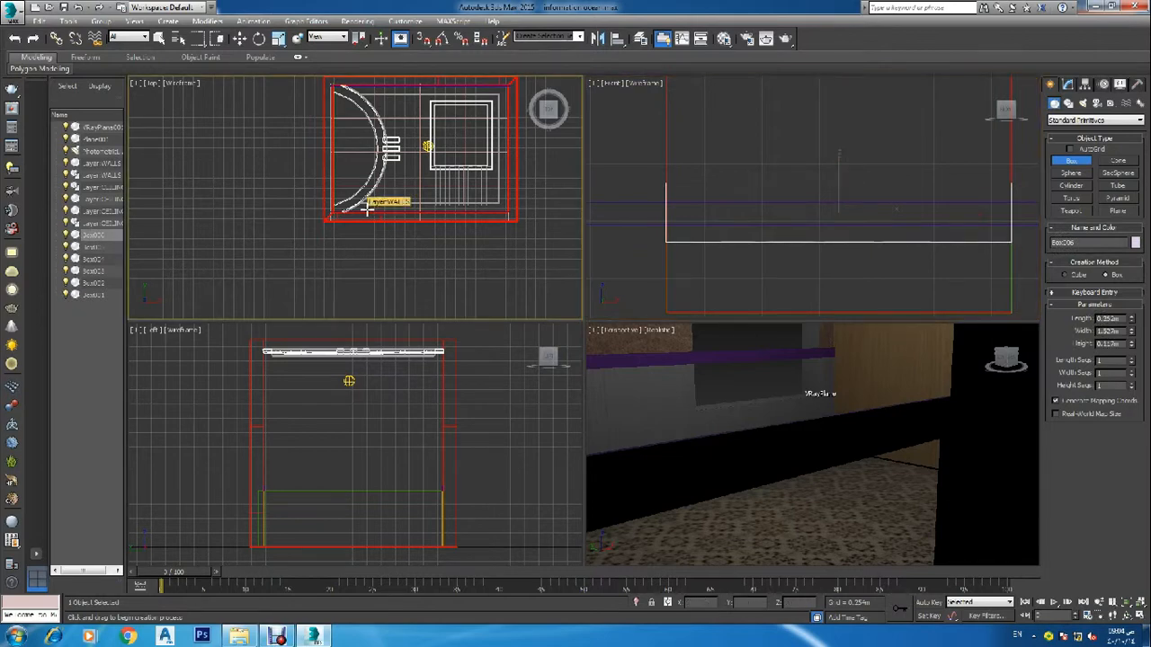
right_click(367, 210)
scroll(371, 220, "down", 8)
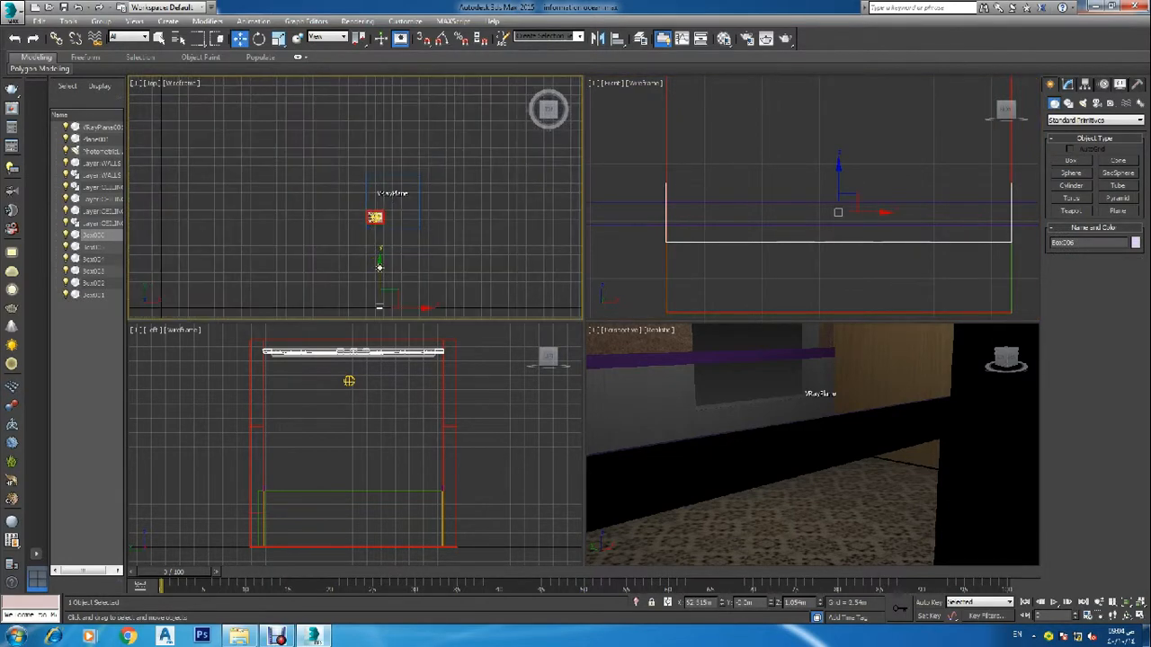
scroll(381, 220, "up", 6)
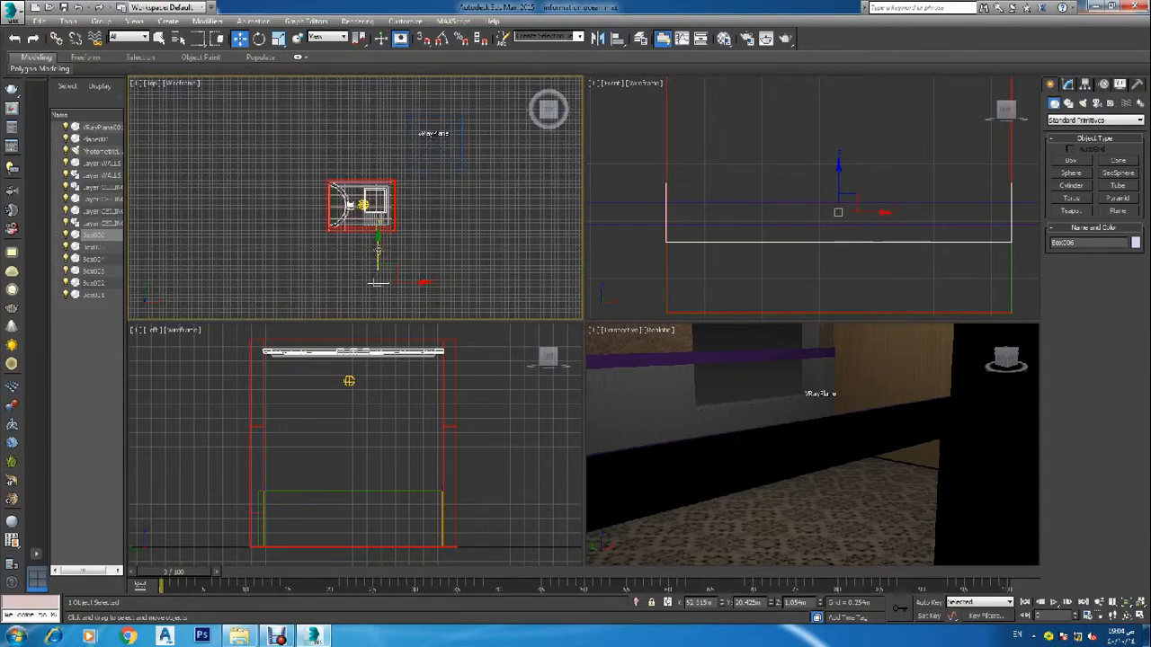
left_click_drag(378, 252, 378, 180)
scroll(379, 207, "up", 4)
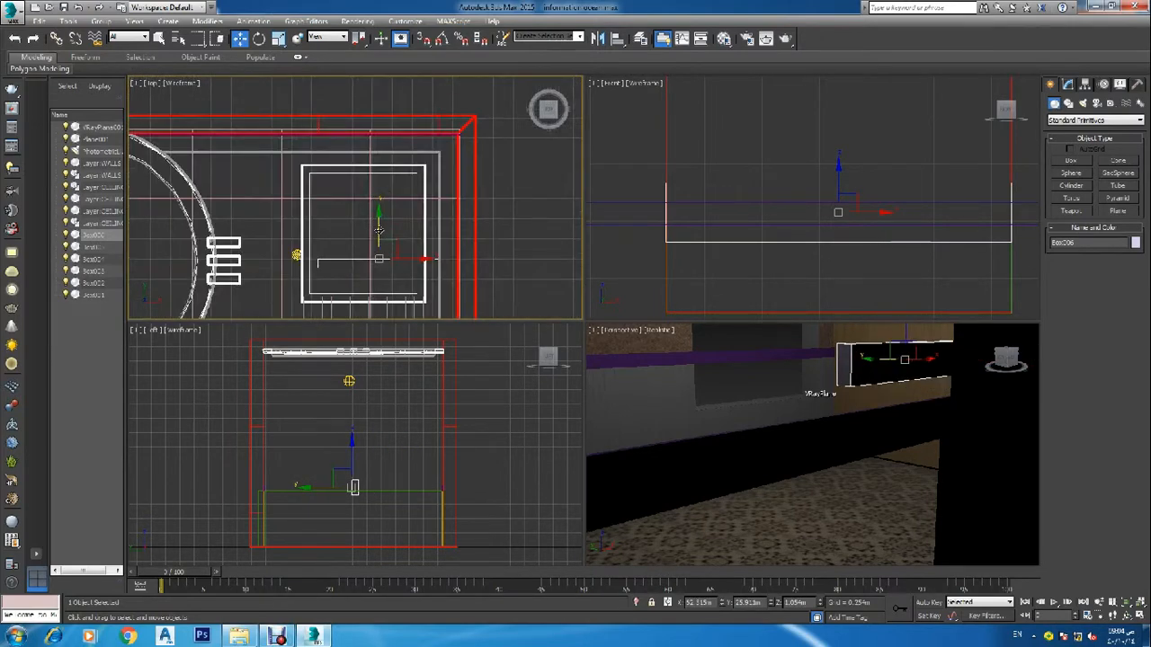
left_click_drag(379, 231, 400, 102)
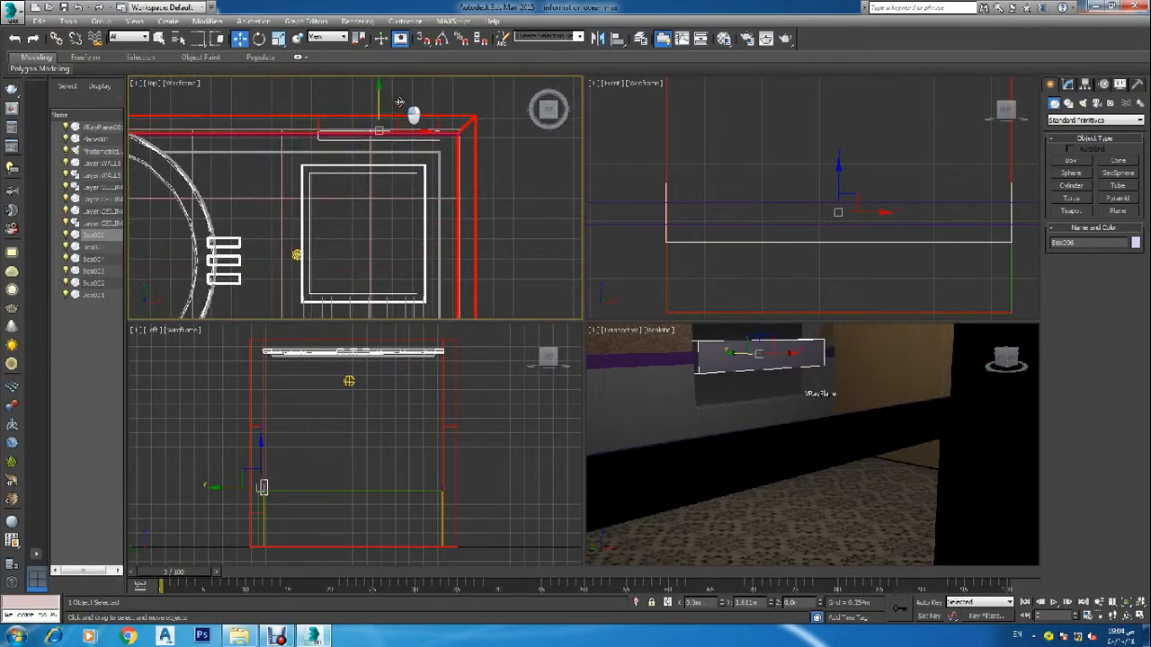
left_click(503, 164)
scroll(499, 171, "up", 6)
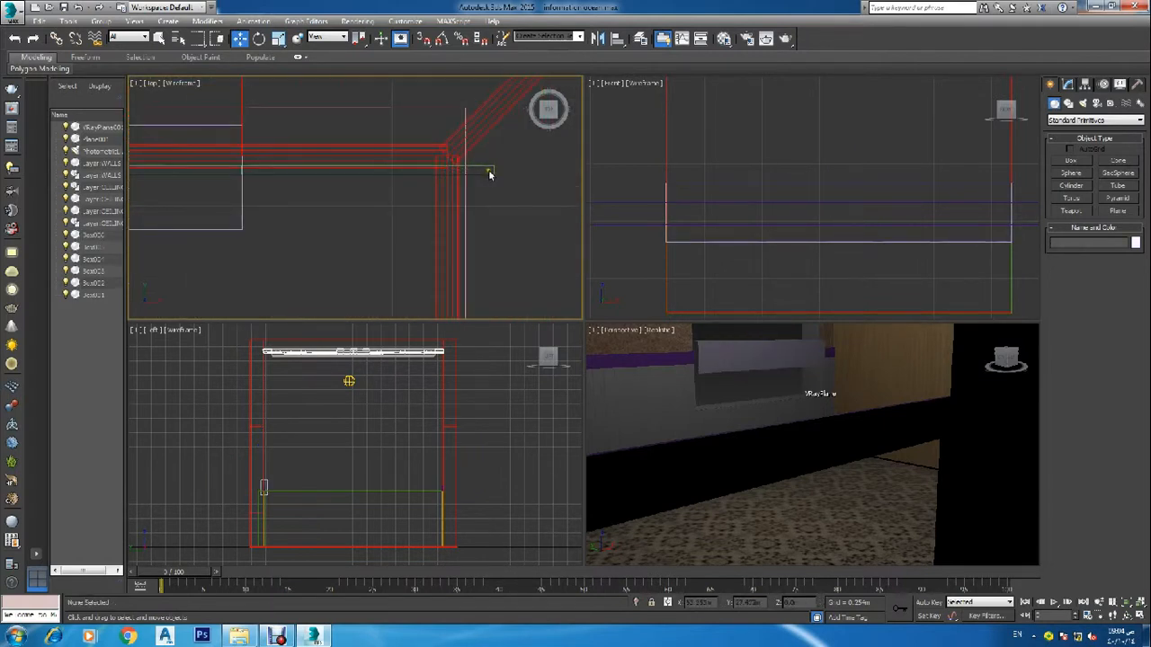
scroll(296, 194, "up", 2)
scroll(342, 190, "down", 3)
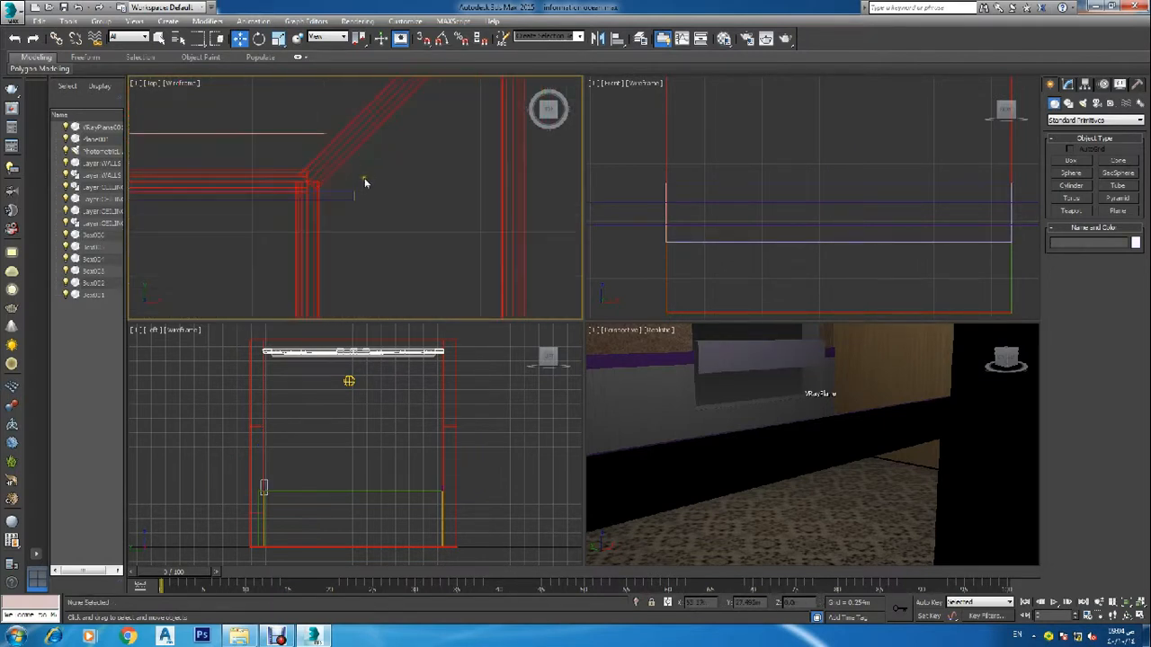
scroll(342, 199, "up", 1)
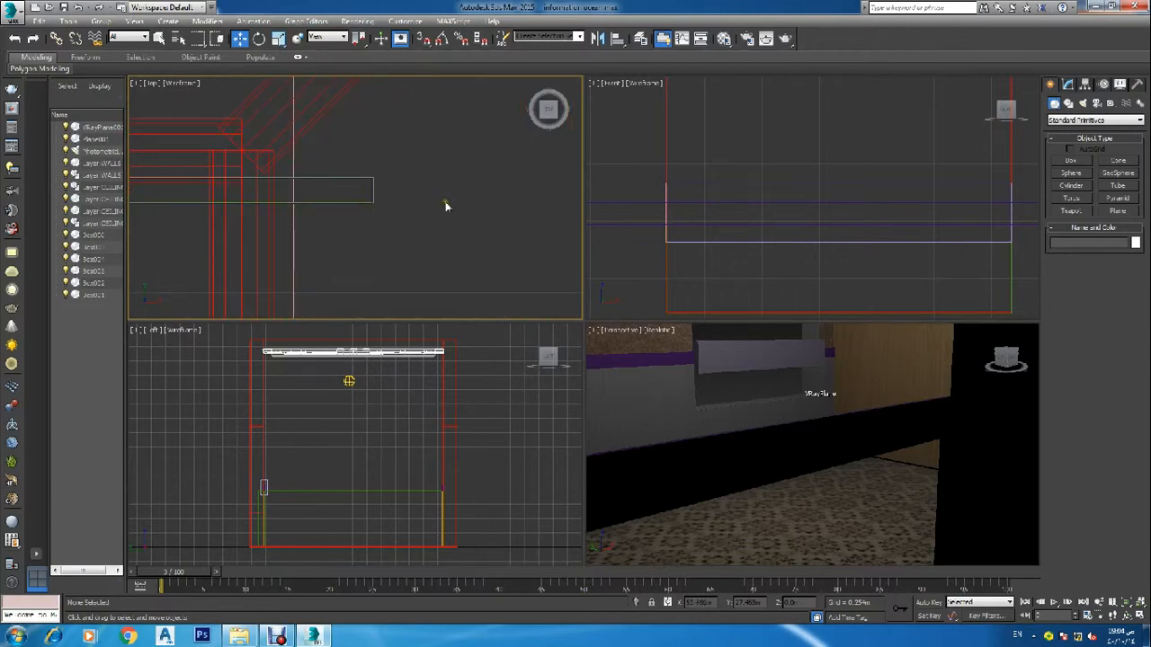
Cut the opening's gap in the far-wall trim strip with a Boolean Subtraction (A-B), picking the crossing box as operand B
left_click(712, 201)
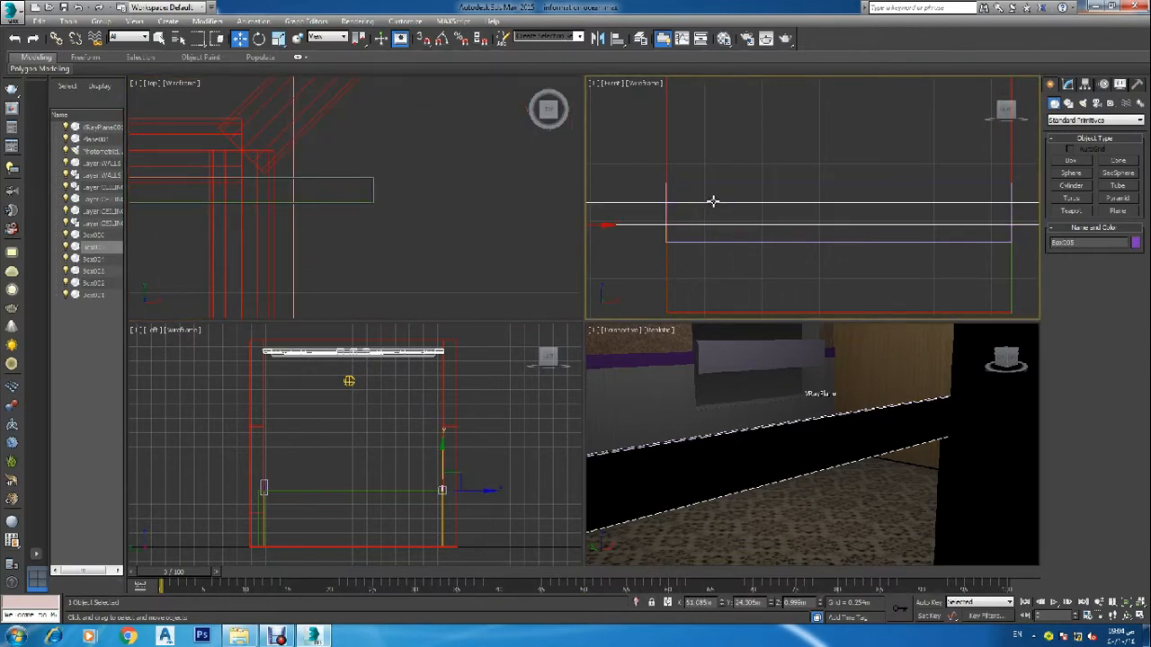
scroll(773, 213, "down", 3)
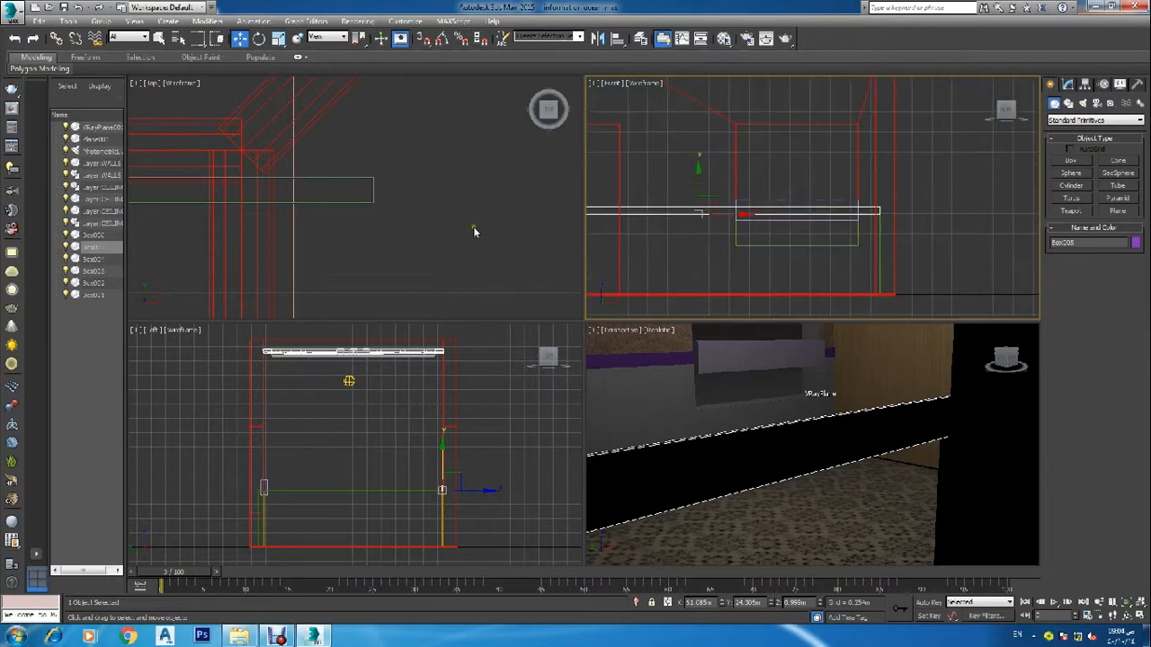
scroll(472, 232, "down", 10)
scroll(469, 235, "down", 2)
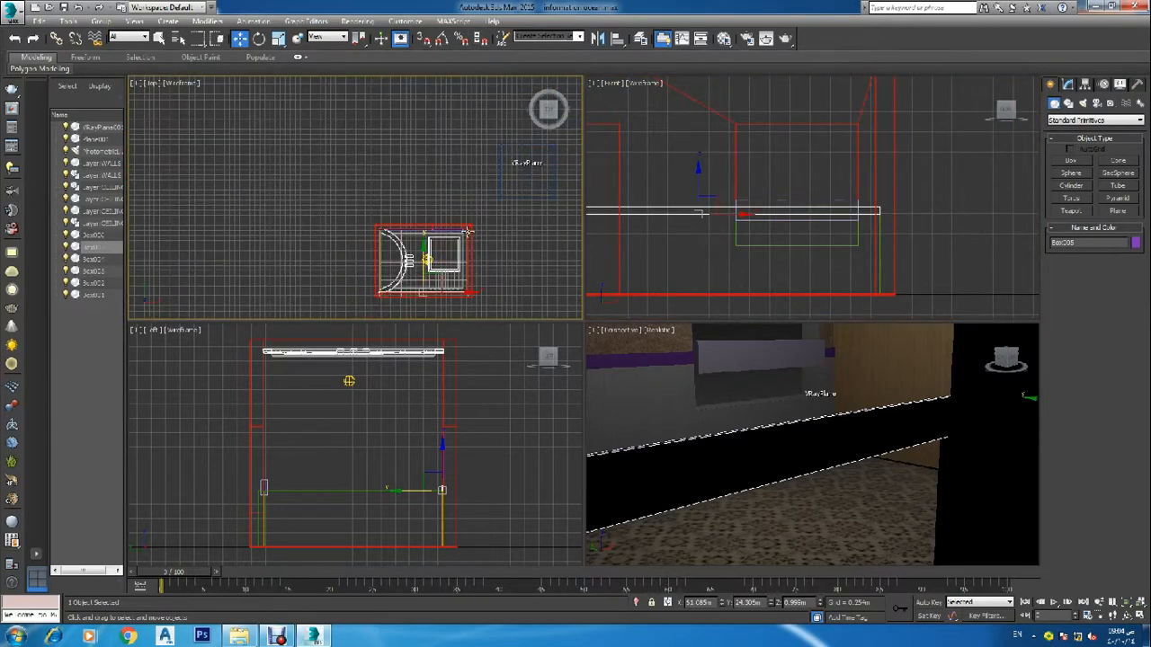
scroll(450, 241, "up", 5)
scroll(223, 191, "up", 3)
scroll(162, 195, "up", 3)
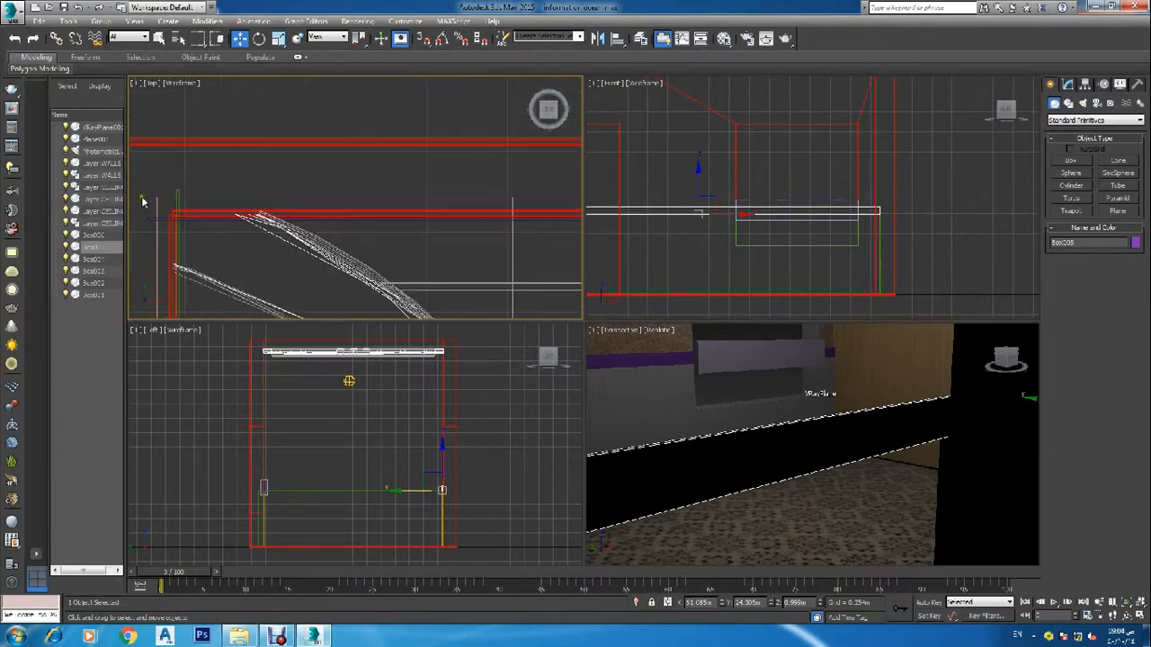
scroll(149, 212, "up", 5)
left_click(160, 238)
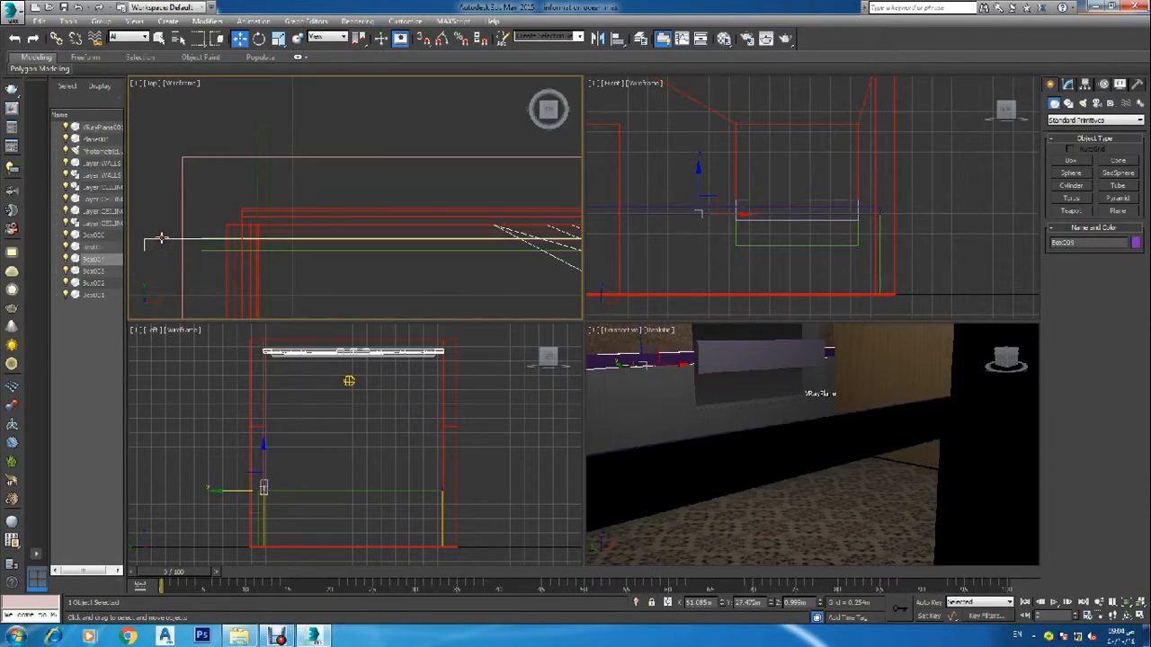
scroll(160, 238, "down", 5)
scroll(387, 232, "down", 6)
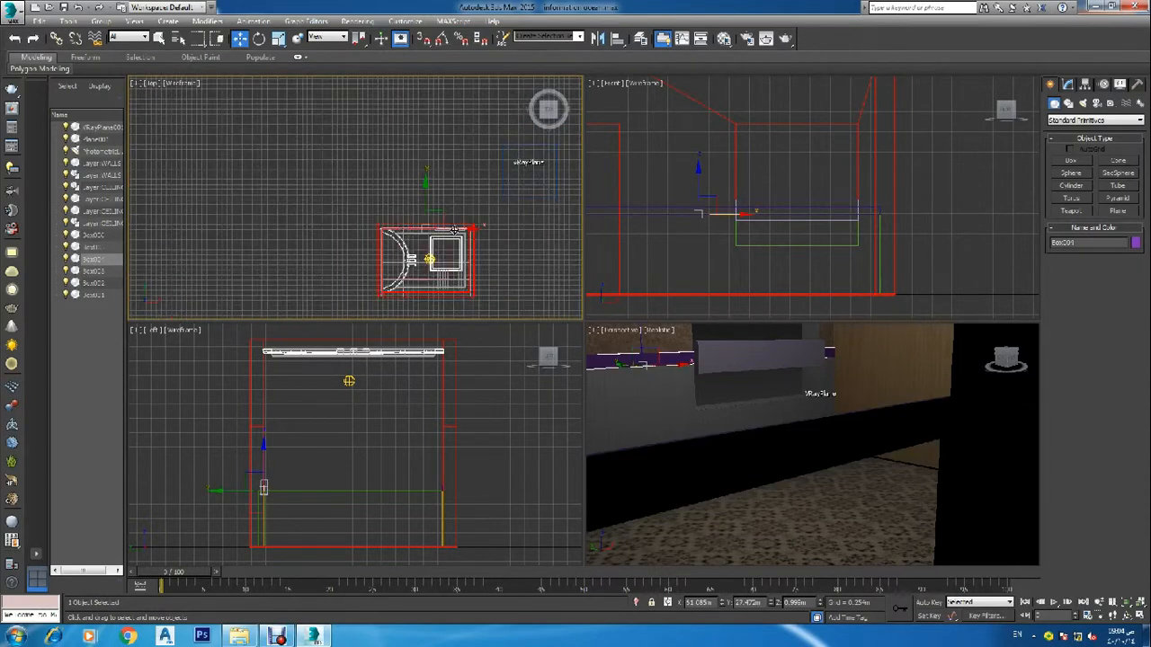
scroll(402, 229, "up", 6)
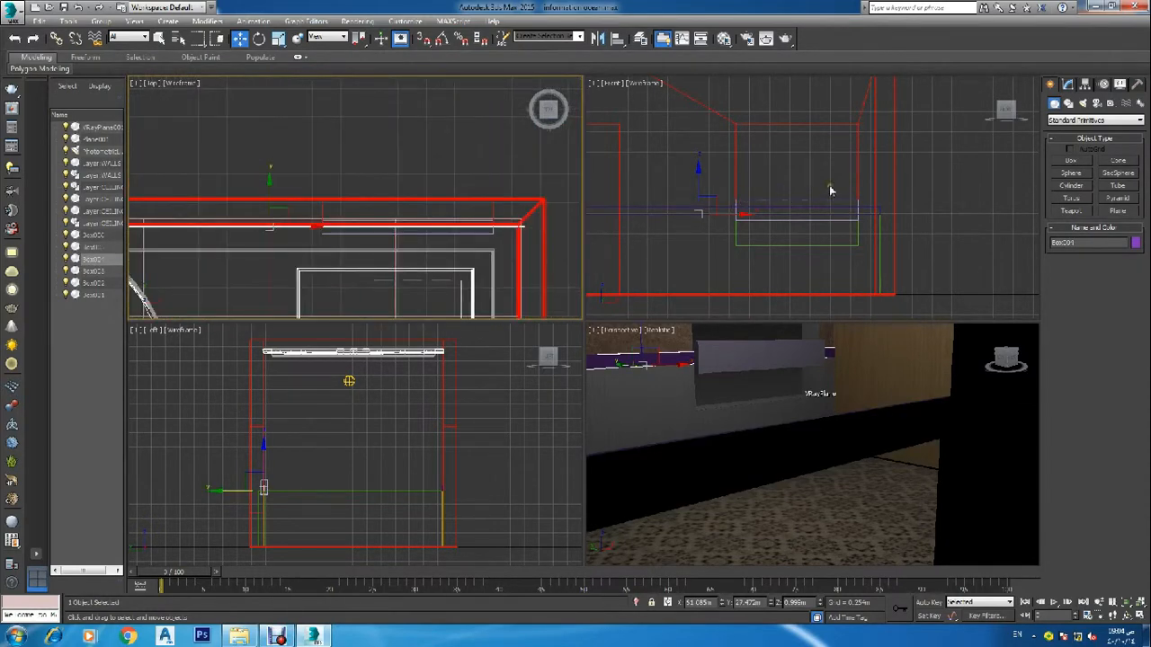
left_click(1068, 120)
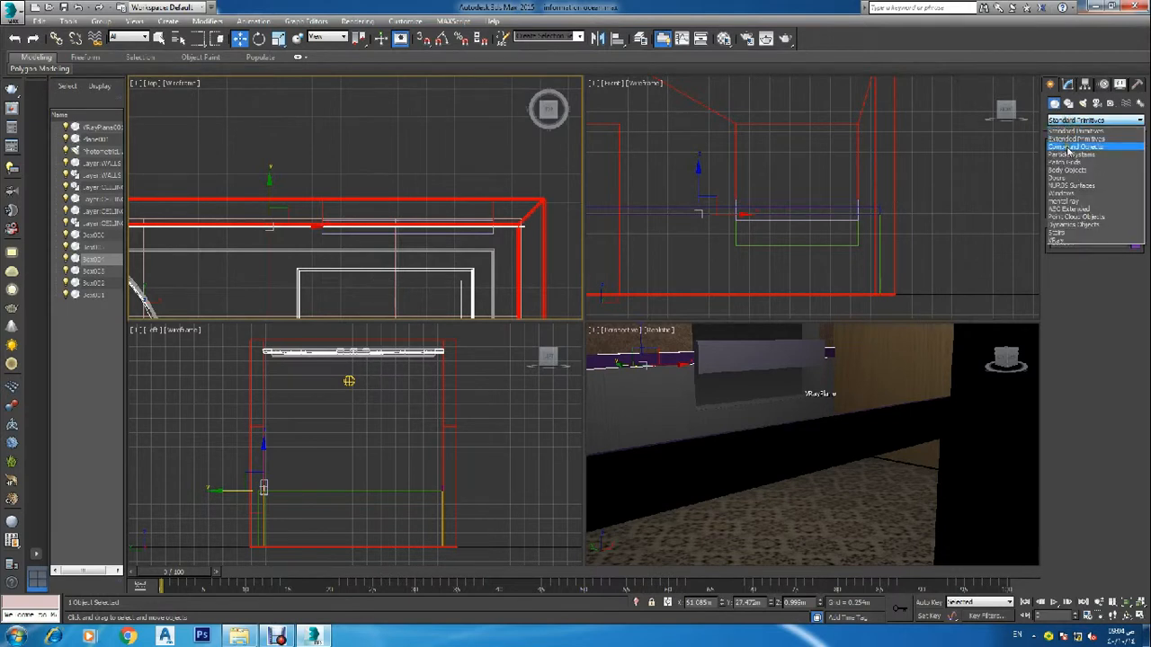
left_click(1069, 149)
left_click(1073, 197)
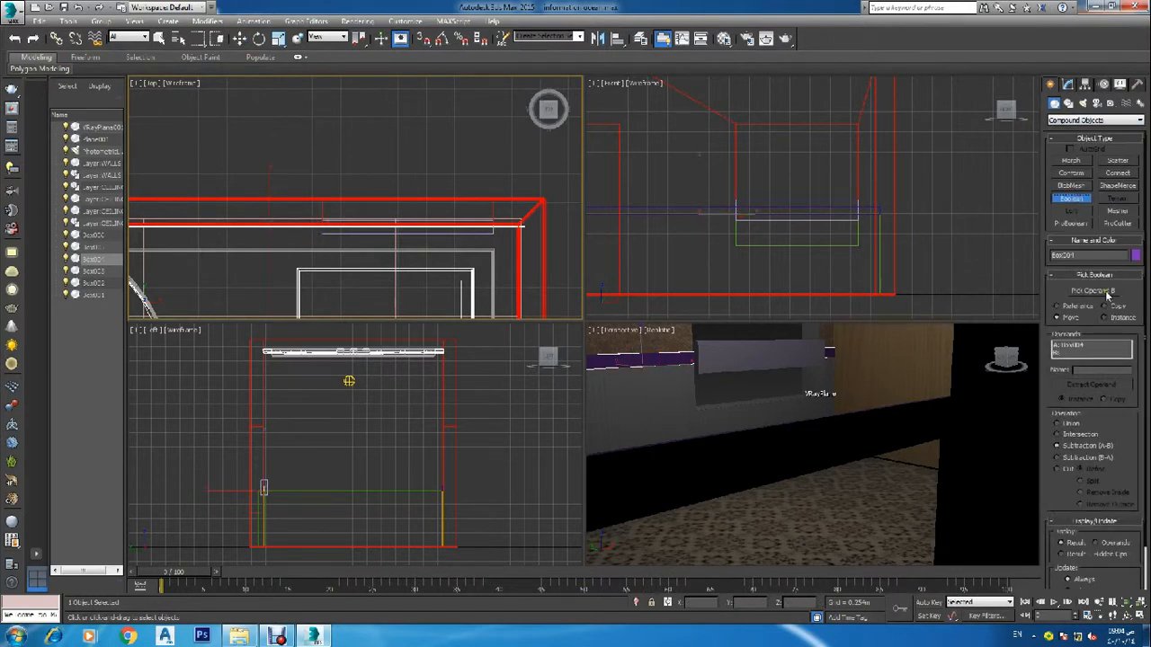
left_click(1097, 290)
left_click(814, 197)
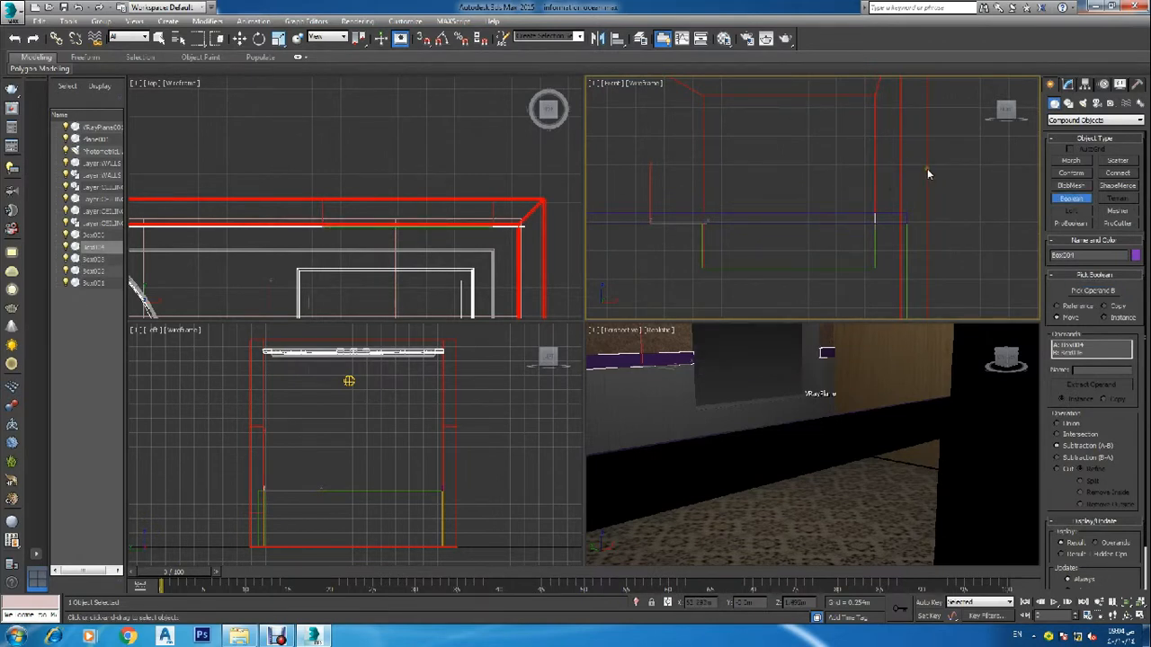
key("w")
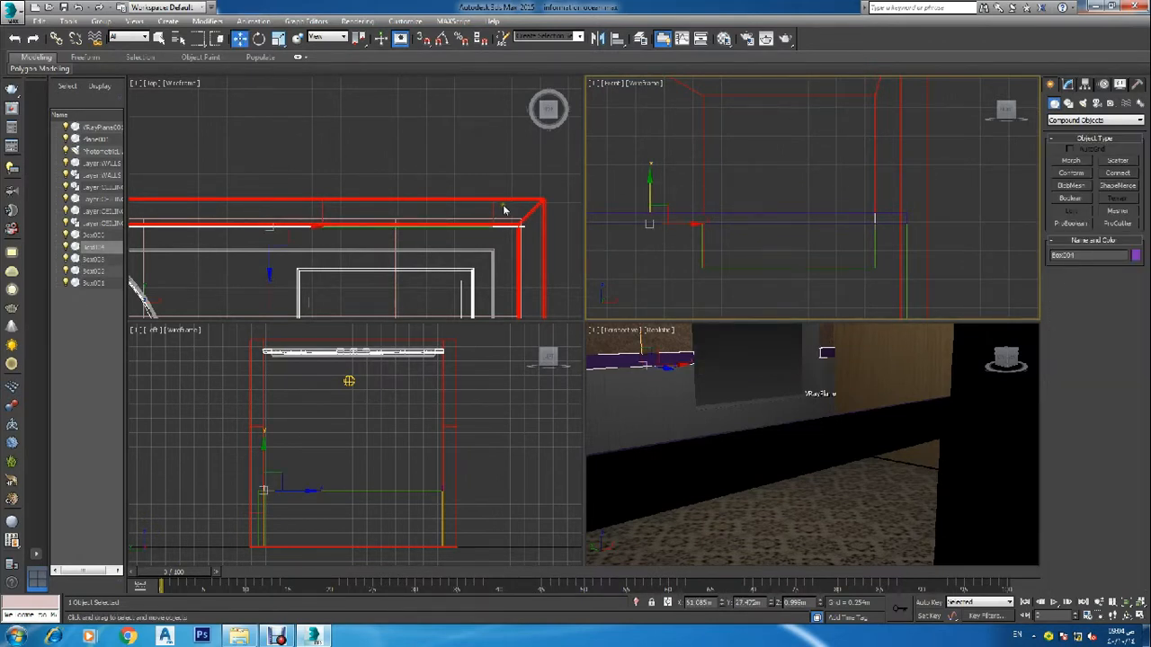
Create a second box in the Front view across the trim strip, spanning the width of the other wall's opening
scroll(700, 218, "down", 5)
scroll(676, 213, "up", 6)
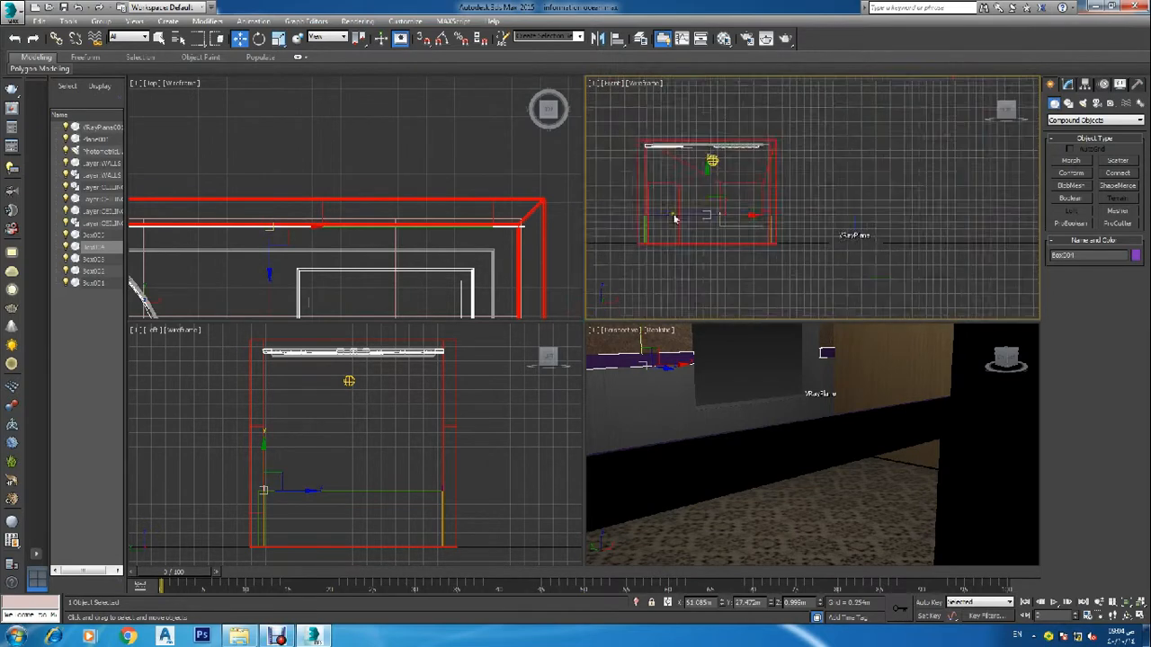
scroll(732, 227, "up", 4)
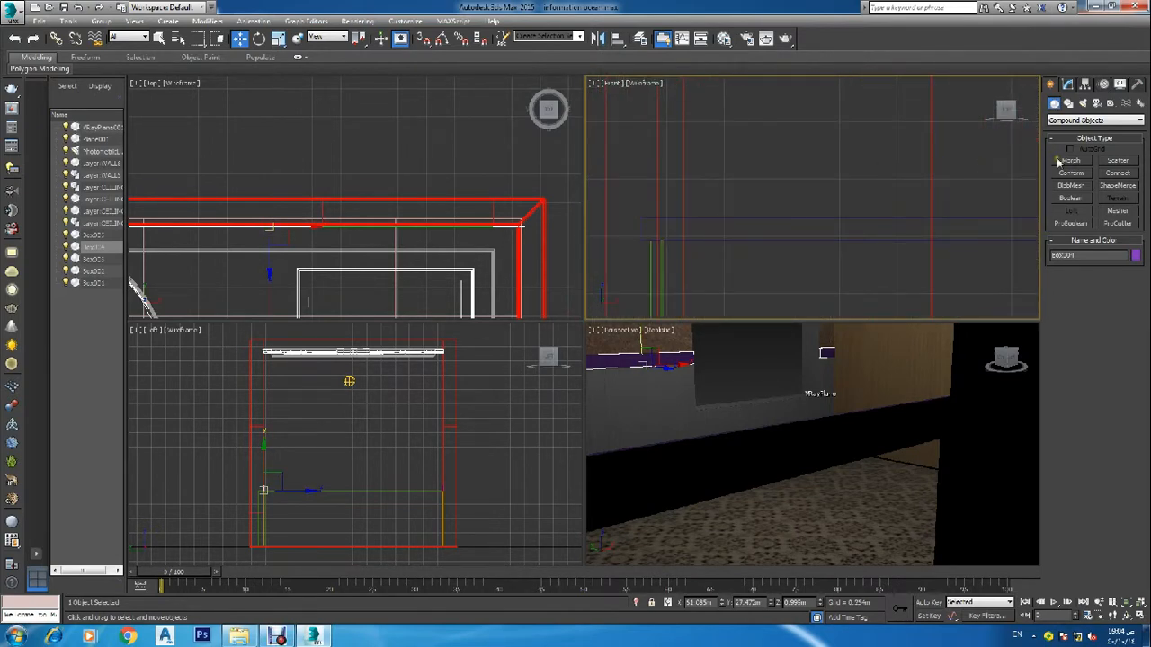
left_click(1070, 121)
left_click(1083, 131)
left_click(1071, 160)
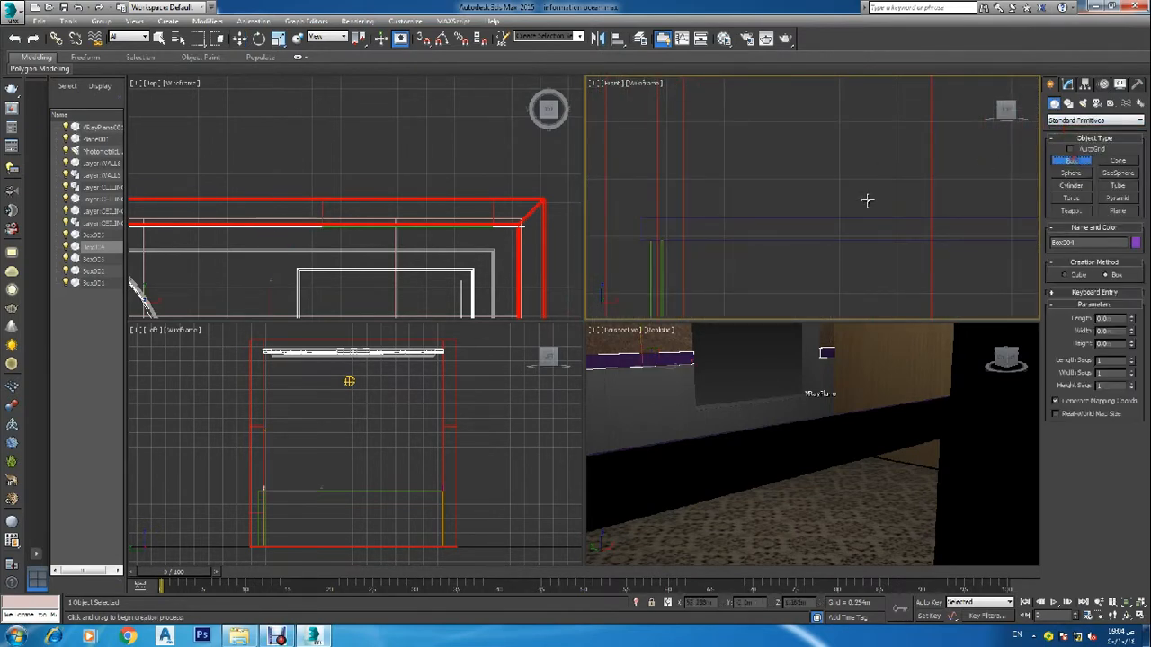
left_click_drag(683, 209, 932, 253)
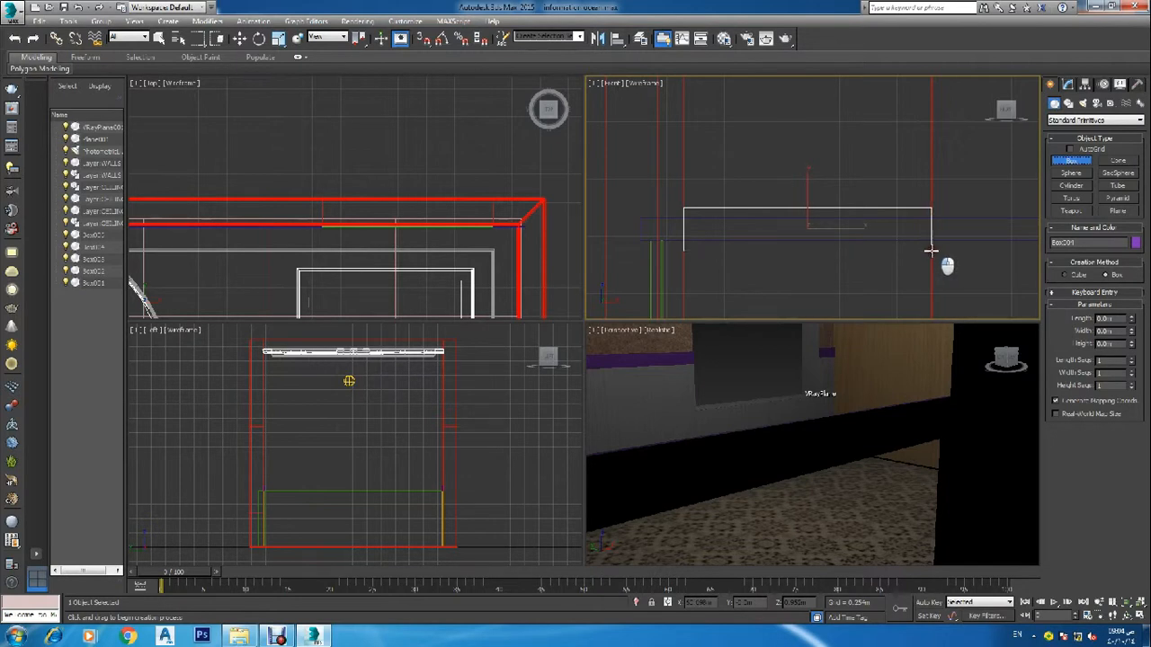
left_click(932, 252)
key("w")
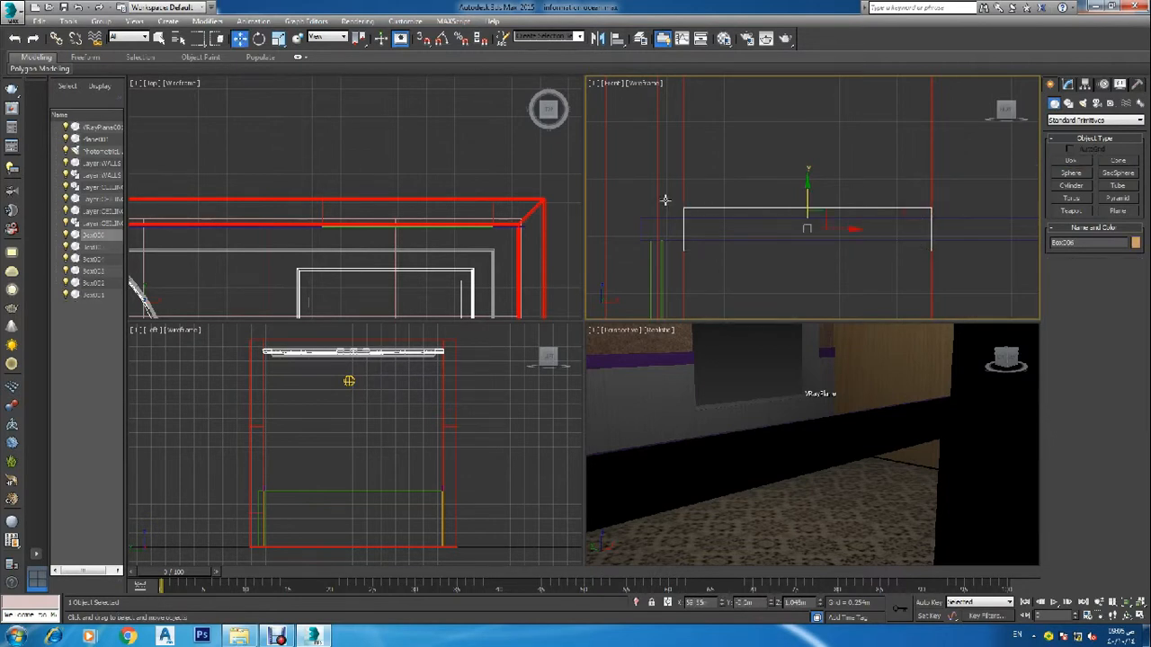
Move the second box along Y in the Top view to about 24.4 m, crossing the strip on the near wall
scroll(534, 196, "down", 5)
scroll(528, 194, "down", 5)
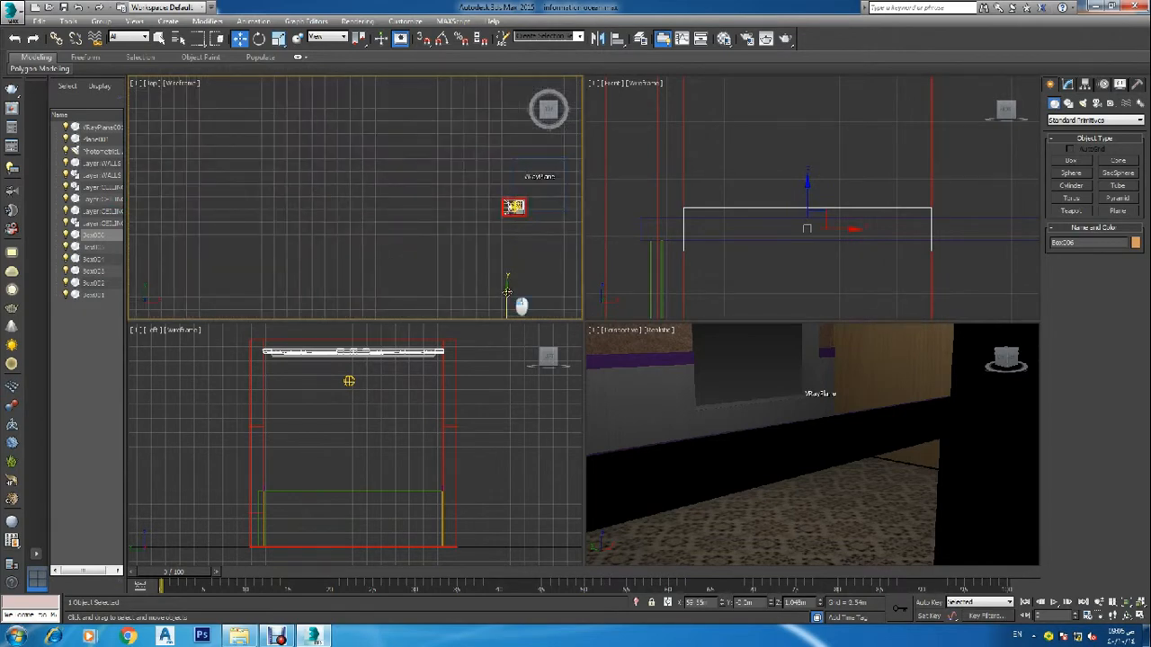
left_click_drag(521, 306, 542, 188)
scroll(522, 203, "up", 5)
scroll(523, 203, "up", 2)
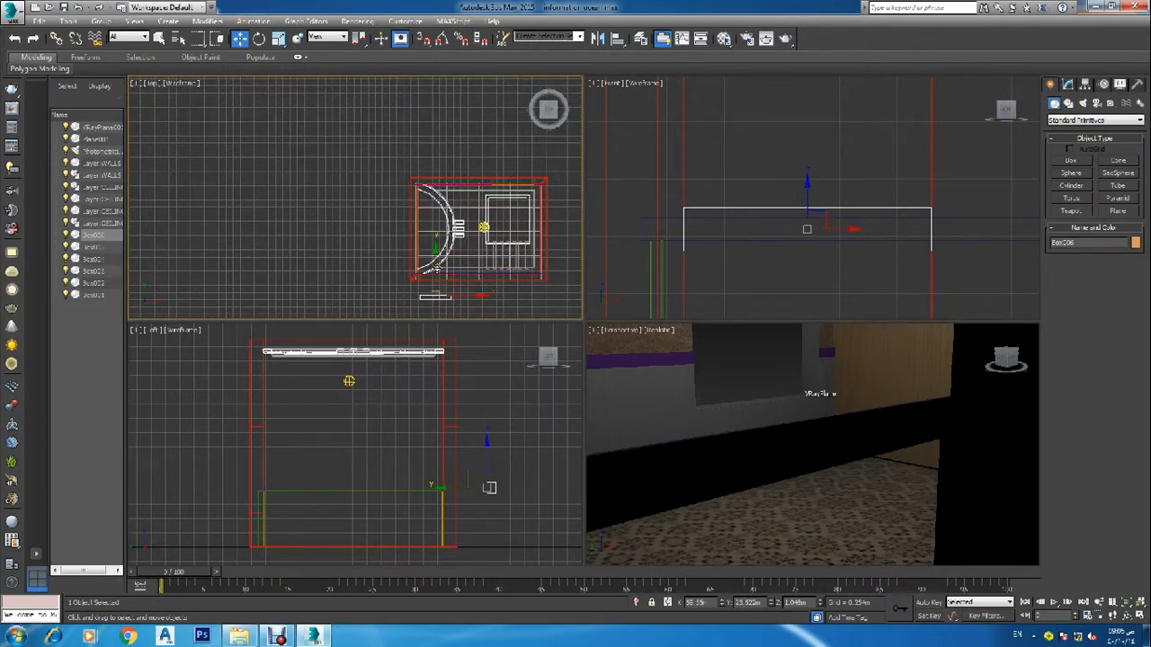
left_click_drag(438, 275, 448, 248)
scroll(437, 261, "up", 7)
scroll(443, 238, "down", 5)
scroll(443, 241, "up", 7)
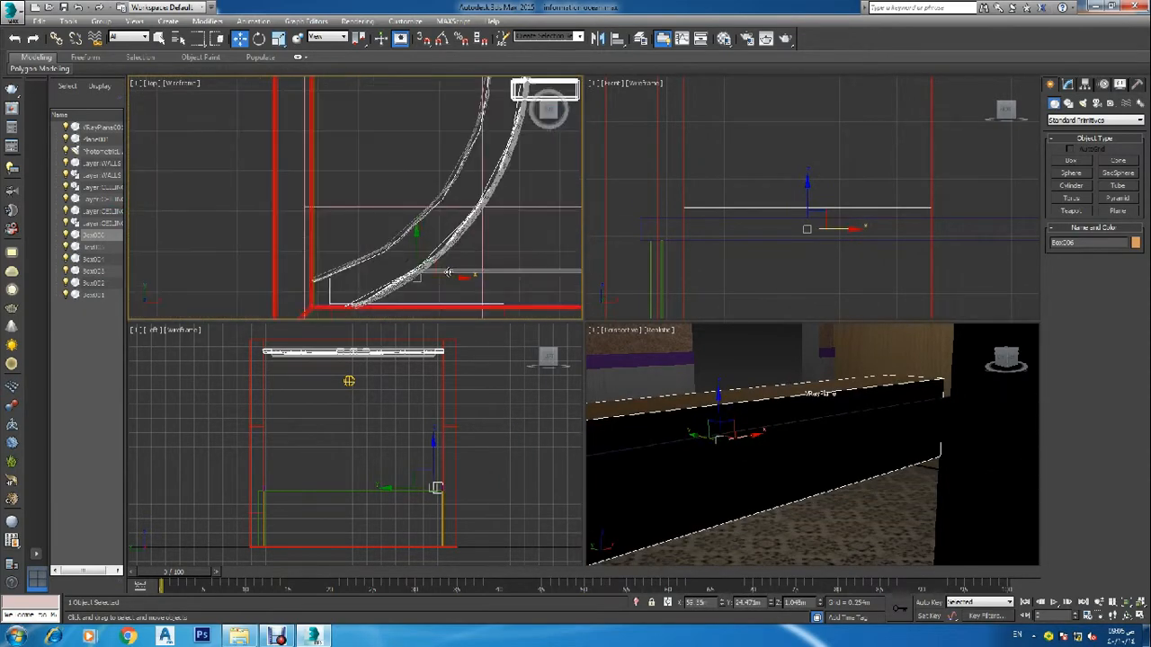
middle_click_drag(442, 241, 476, 171)
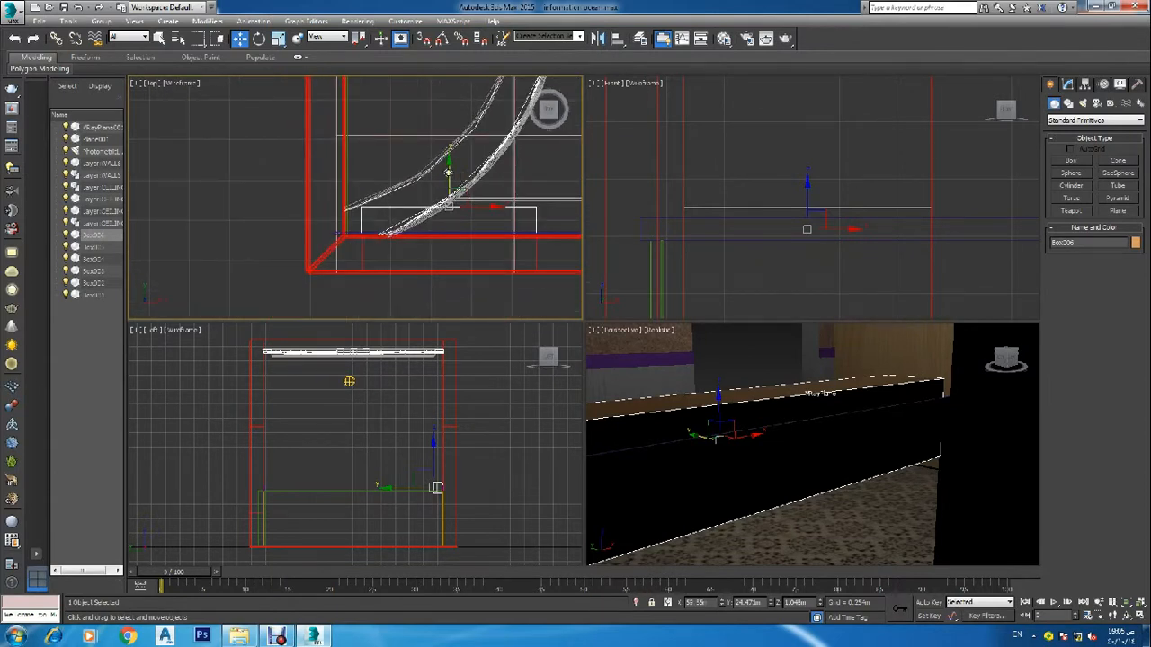
left_click_drag(448, 171, 457, 194)
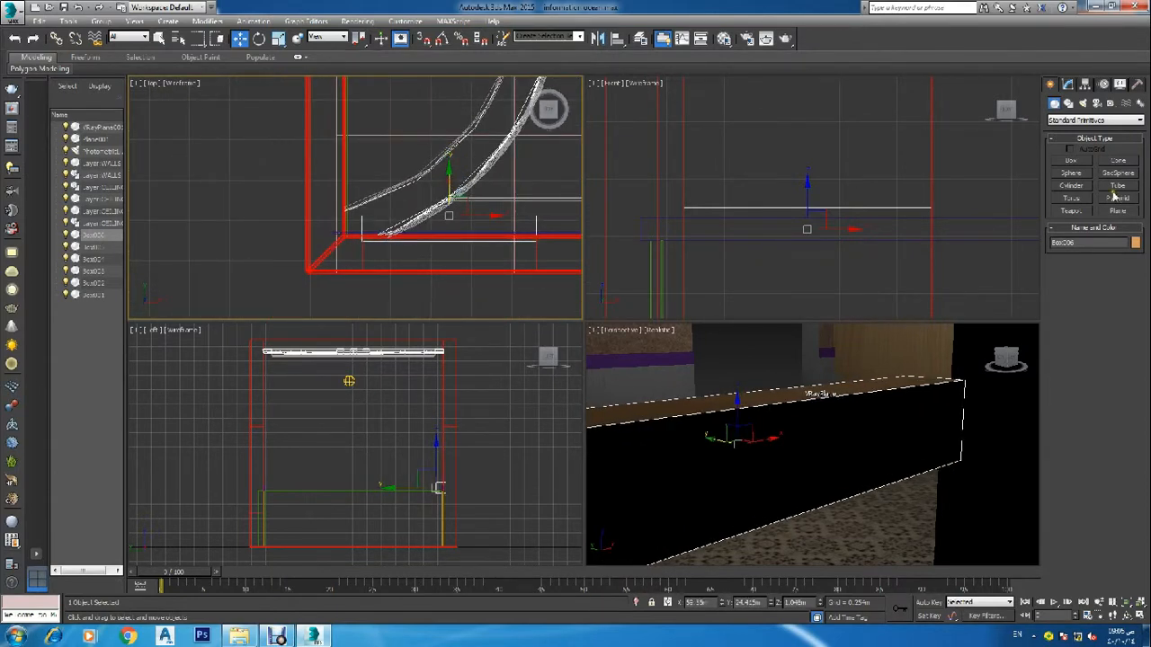
left_click(639, 216)
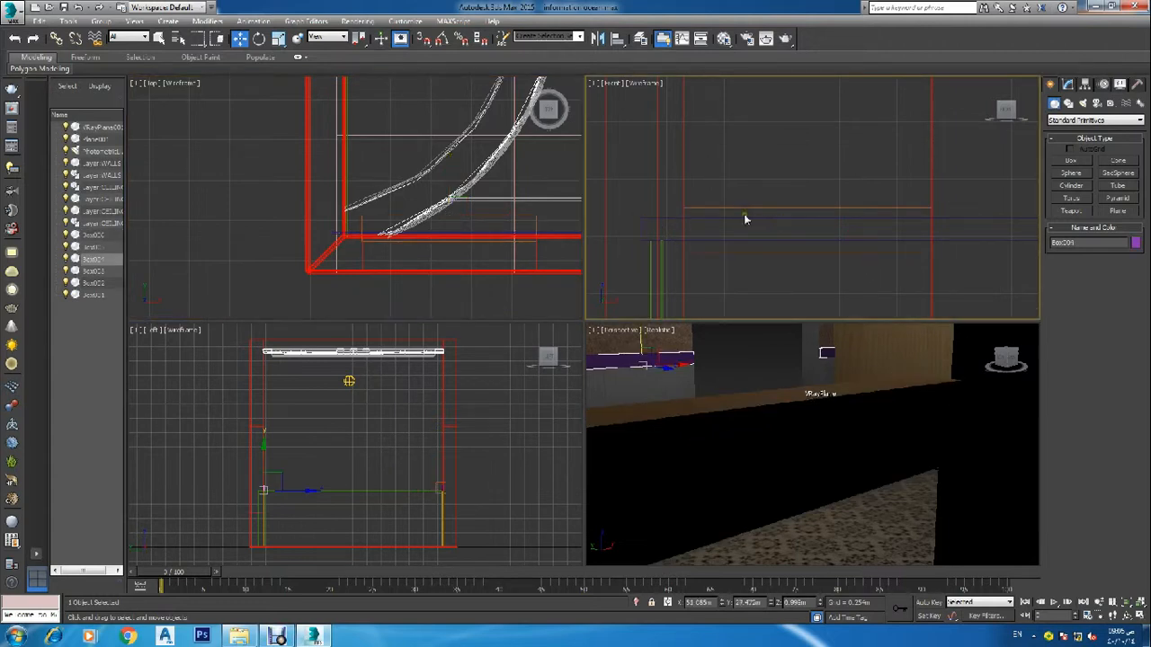
Cut the opening's gap in the near-wall trim strip with a Boolean Subtraction (A-B), picking the second crossing box as operand B
scroll(363, 233, "up", 3)
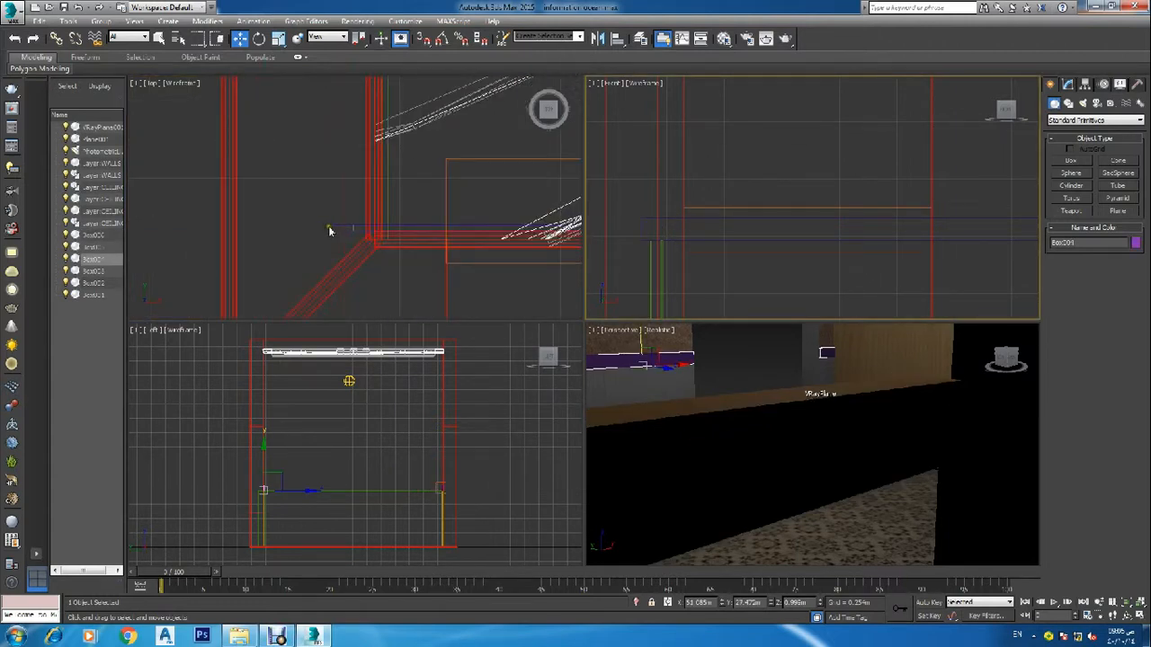
left_click(327, 225)
right_click(688, 231)
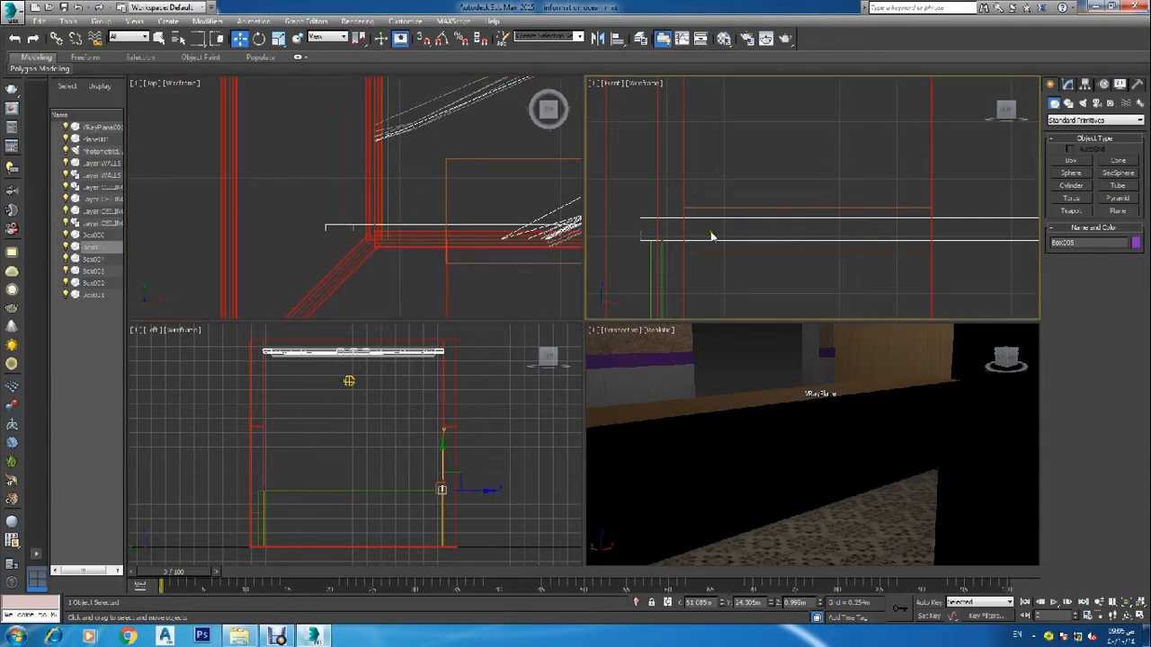
key("z")
left_click(1080, 121)
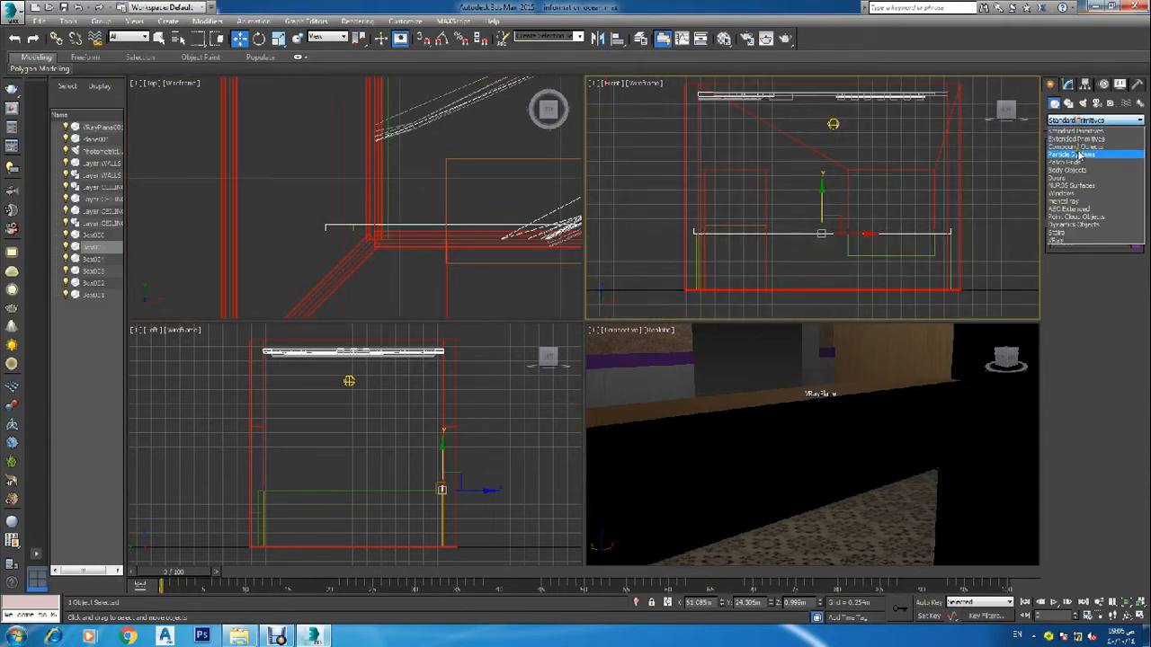
left_click(1077, 147)
left_click(1070, 198)
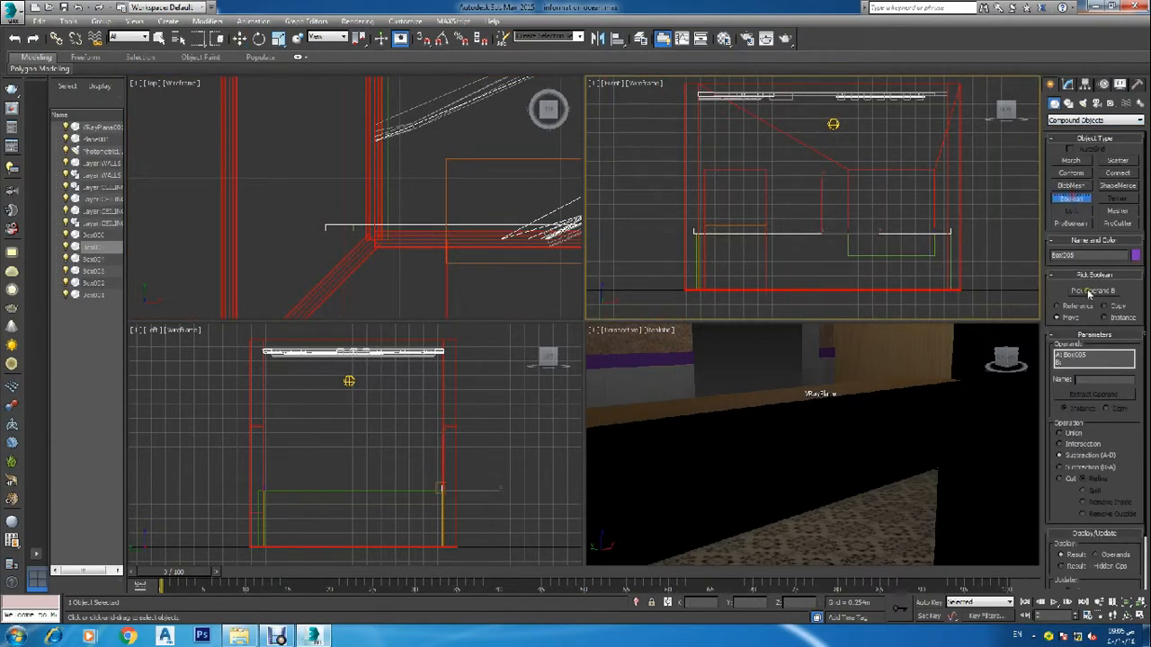
left_click(1092, 292)
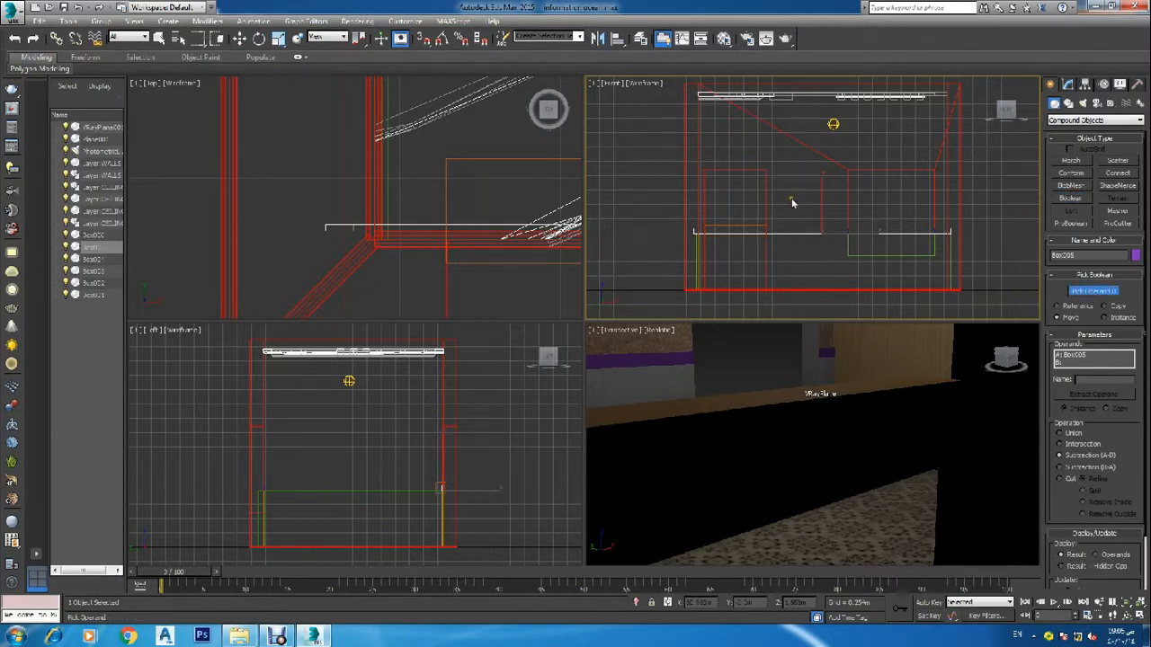
scroll(780, 234, "up", 4)
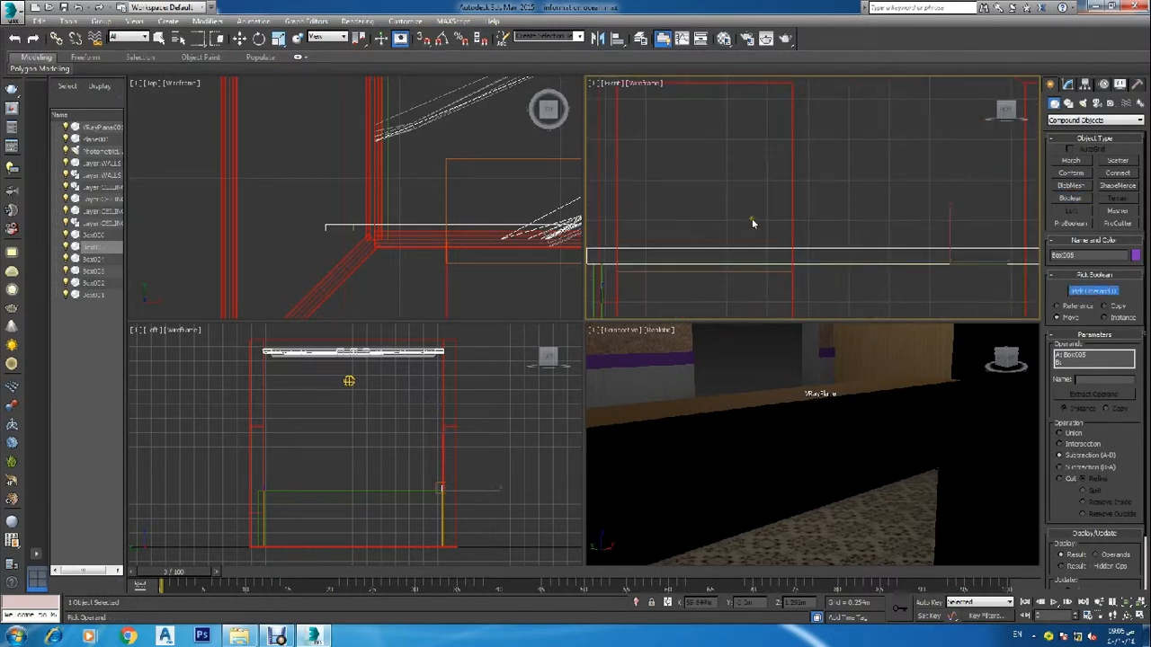
left_click(769, 241)
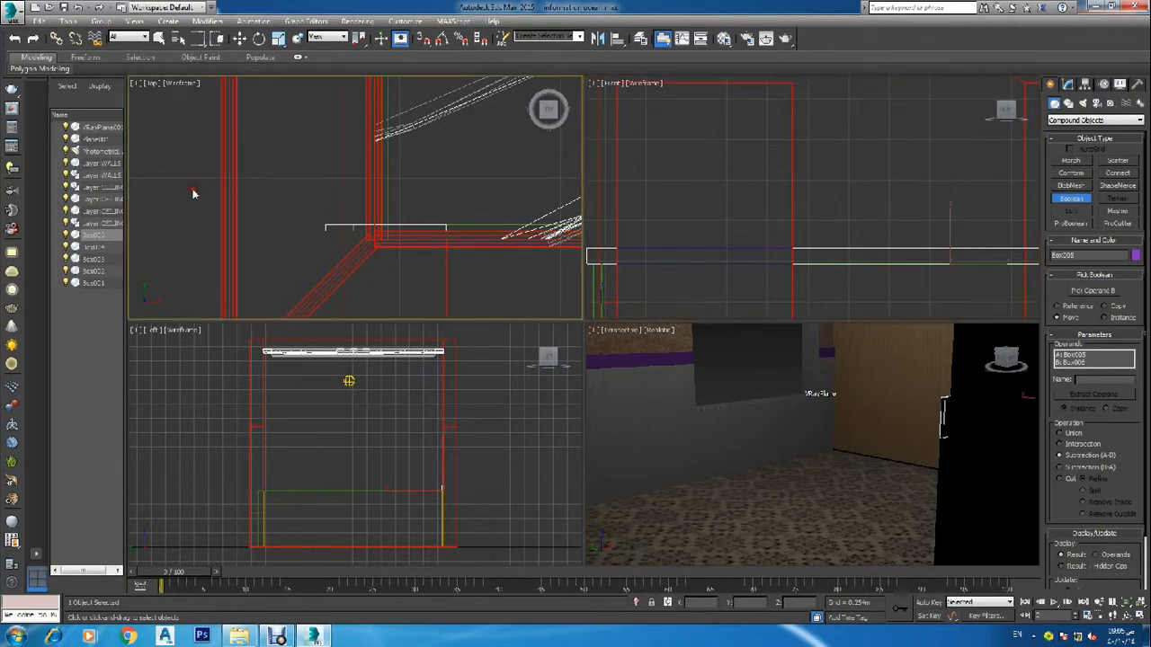
key("w")
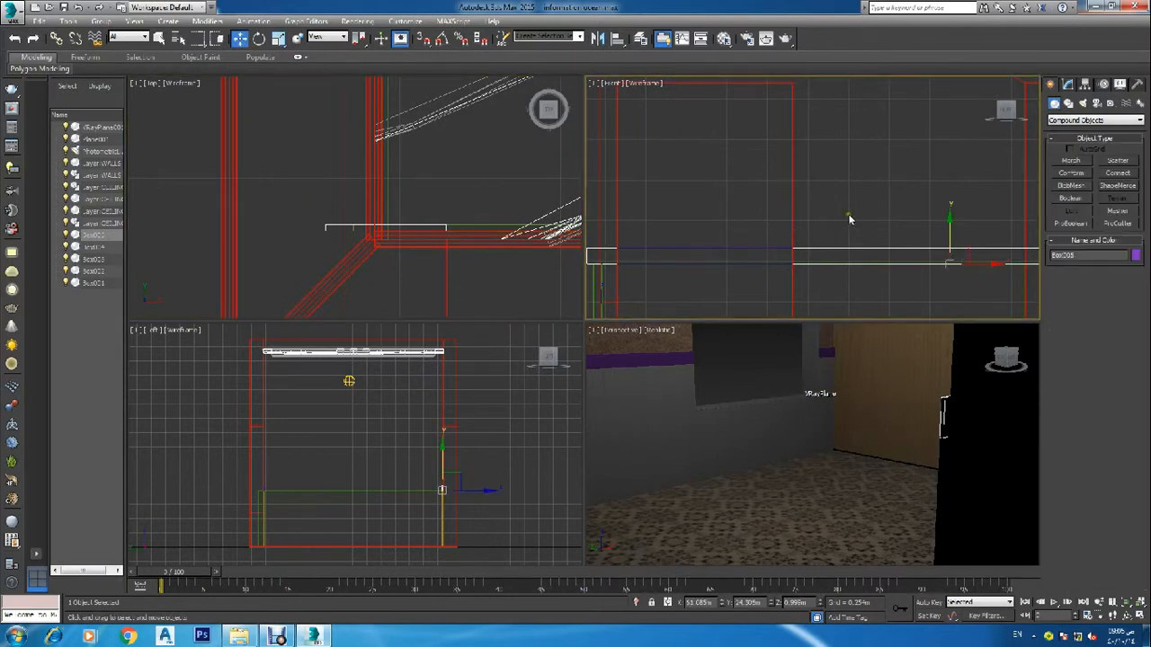
Create a thin standard box about 3.3 m long in the Top view, running along the short side wall between the two trim strips
scroll(842, 213, "down", 4)
left_click(1095, 120)
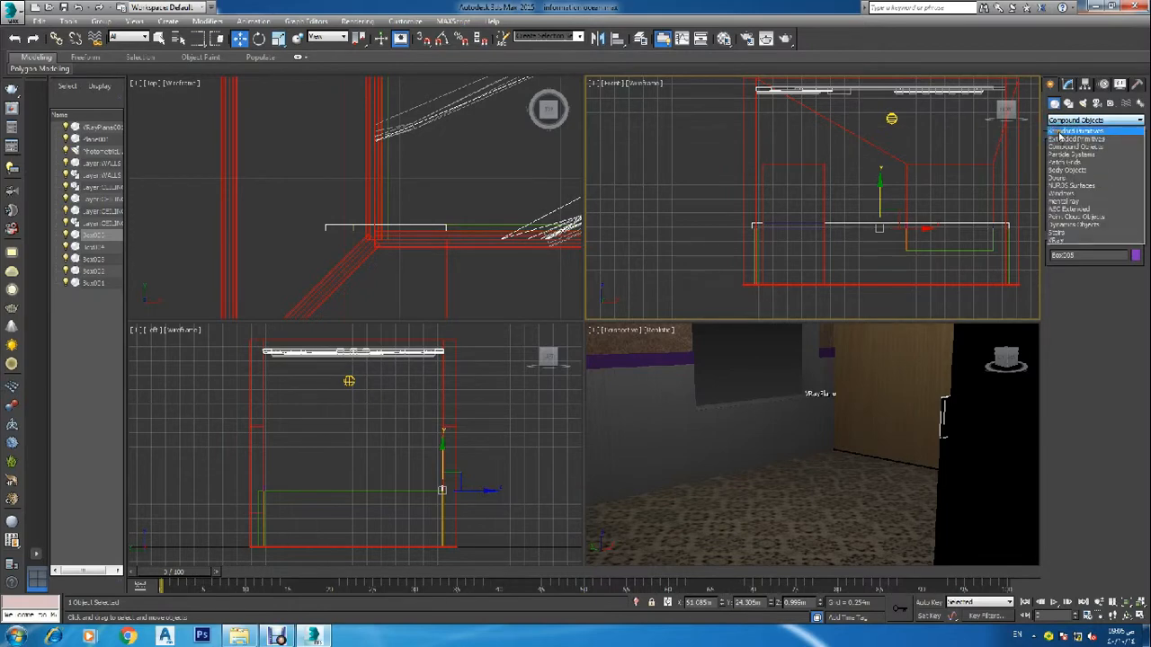
left_click(1088, 129)
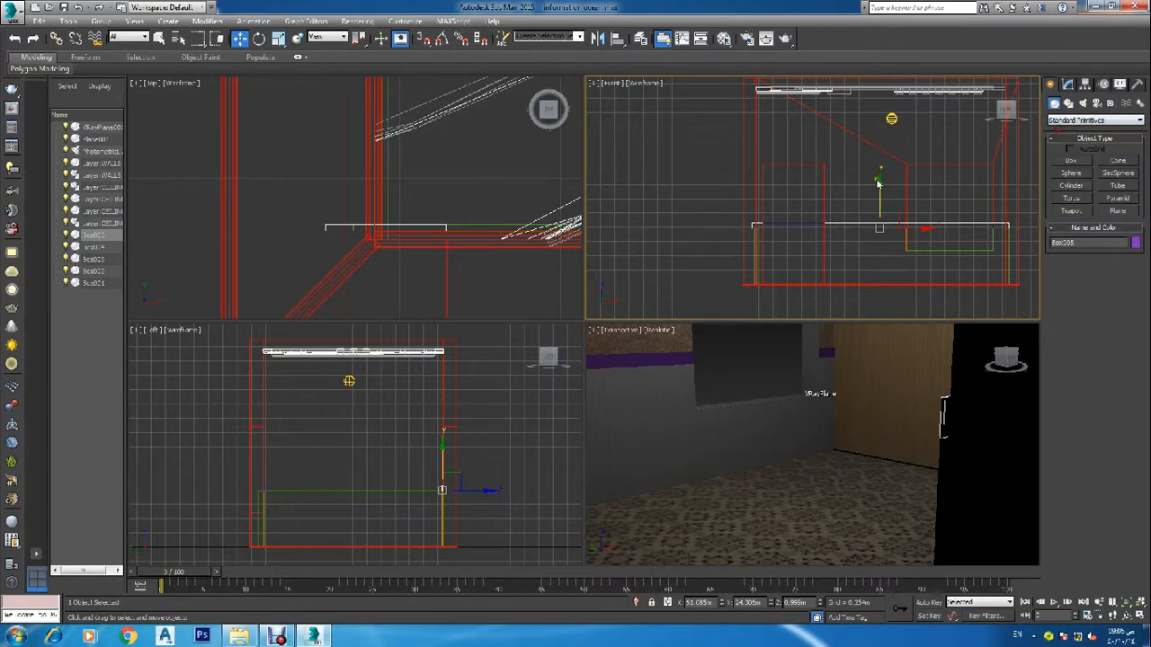
left_click(1071, 160)
scroll(347, 232, "down", 5)
scroll(348, 230, "down", 6)
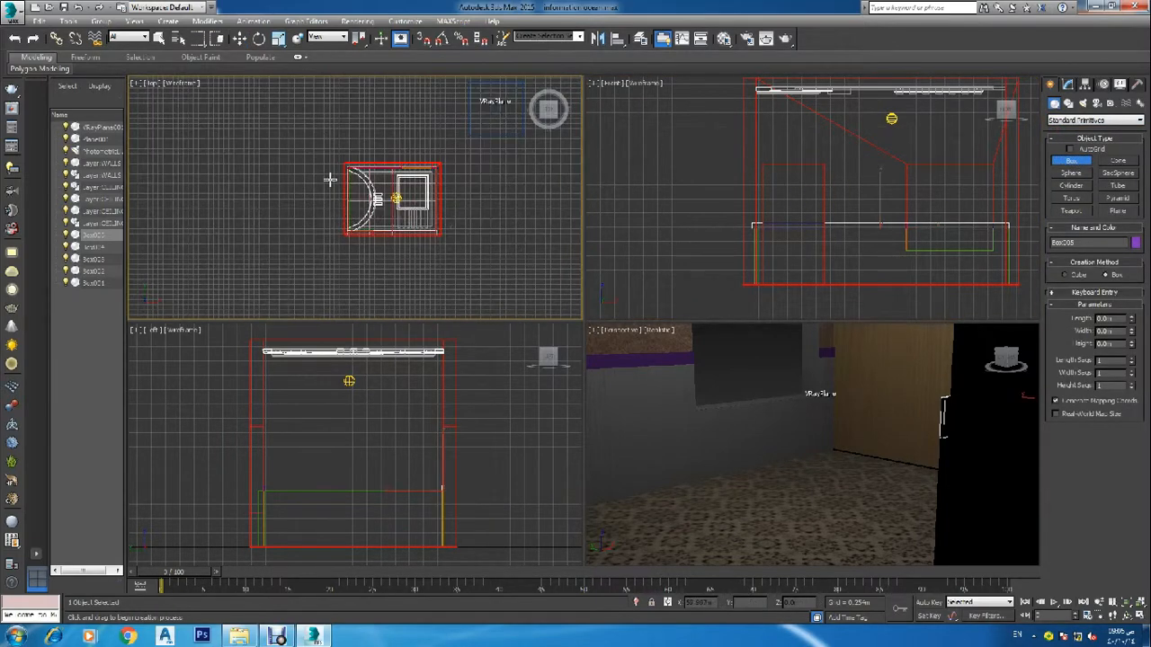
scroll(344, 176, "up", 6)
middle_click_drag(370, 179, 385, 137)
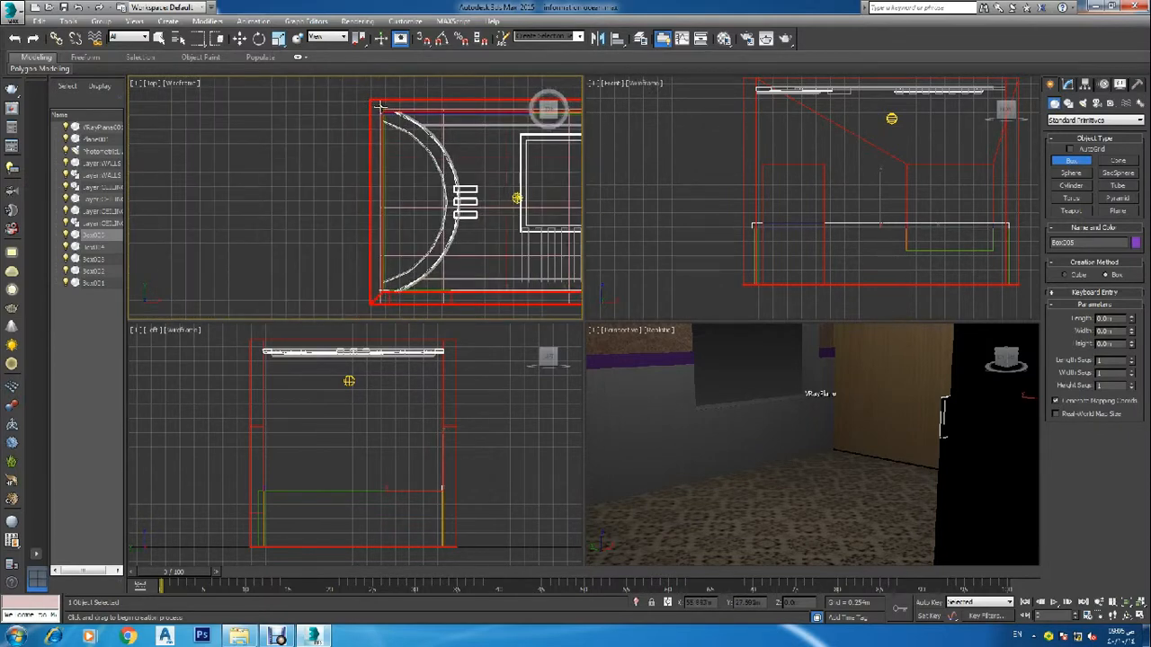
left_click_drag(379, 109, 383, 293)
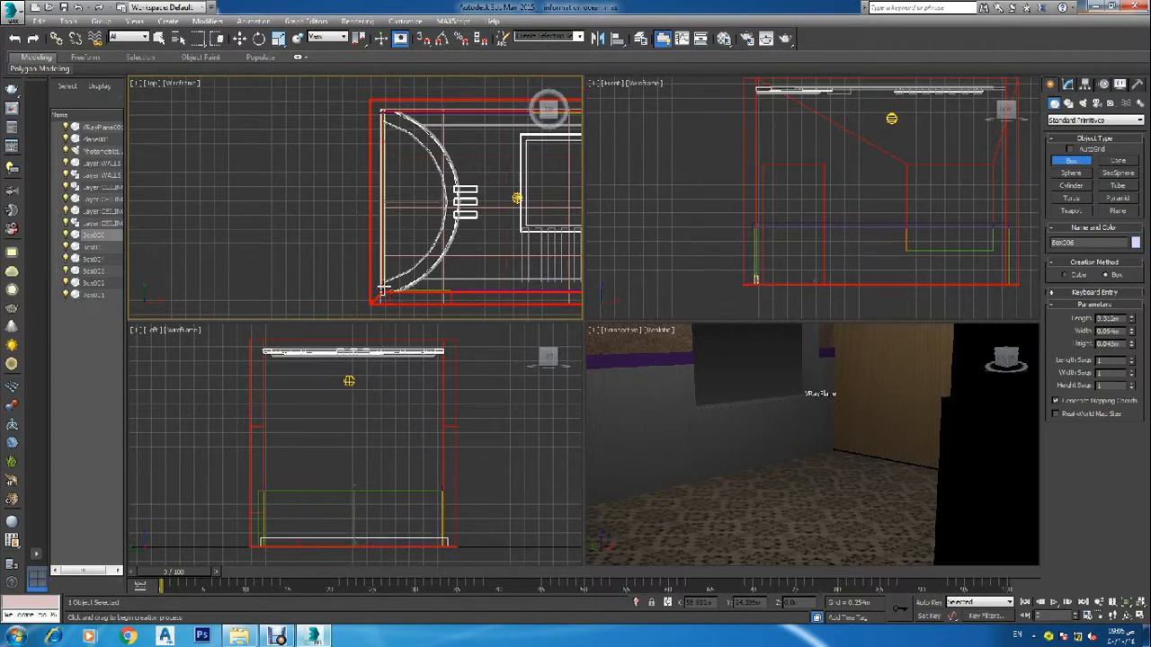
left_click(383, 277)
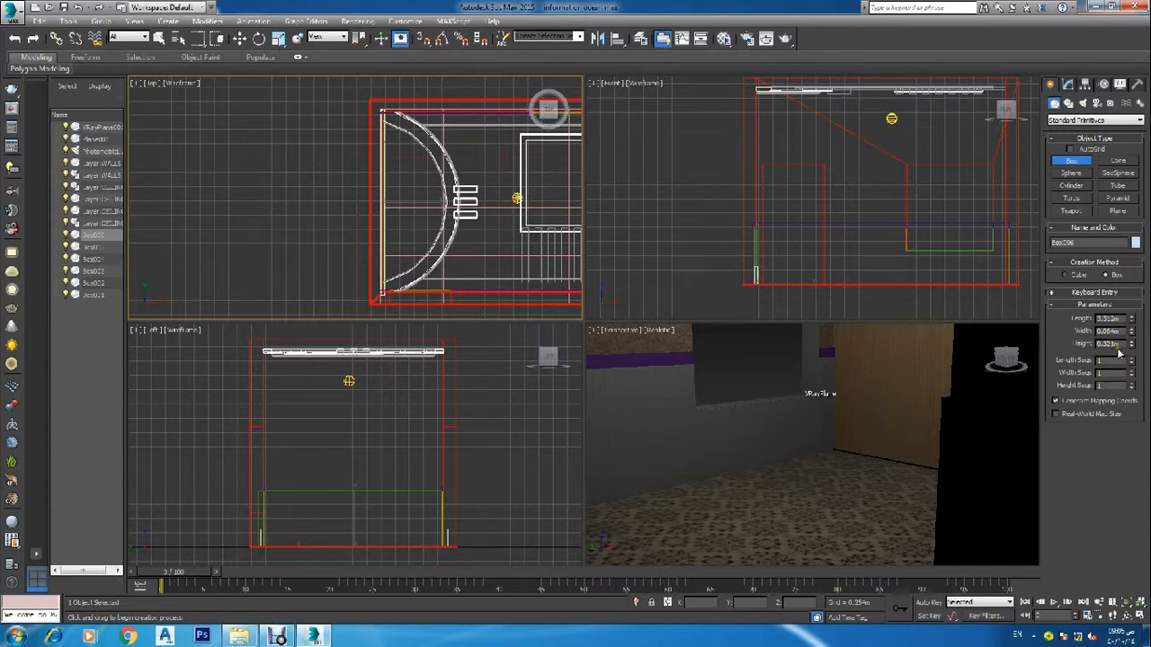
Set the new side-wall box's height to 0.1 m and its width to 0.01 m
left_click_drag(1133, 345, 1089, 345)
left_click(1117, 331)
left_click_drag(1115, 332, 1106, 332)
key("Return")
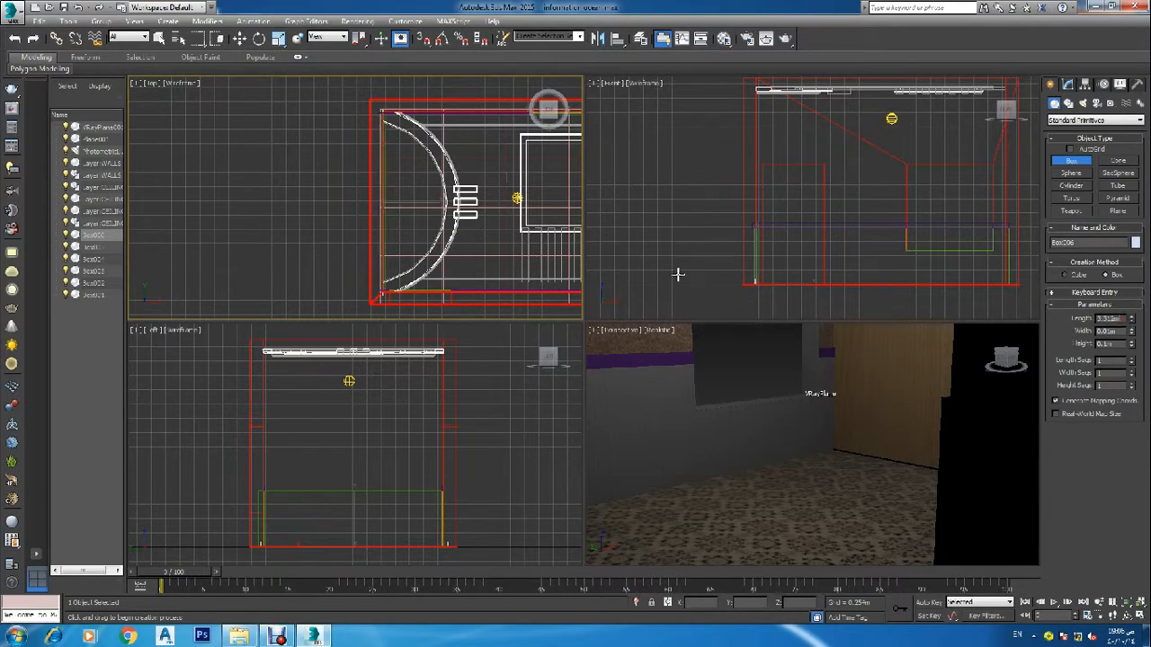
Raise the side-wall strip in the Left view to 1.0 m, so it sits on the upper edge of the wall panel
right_click(382, 465)
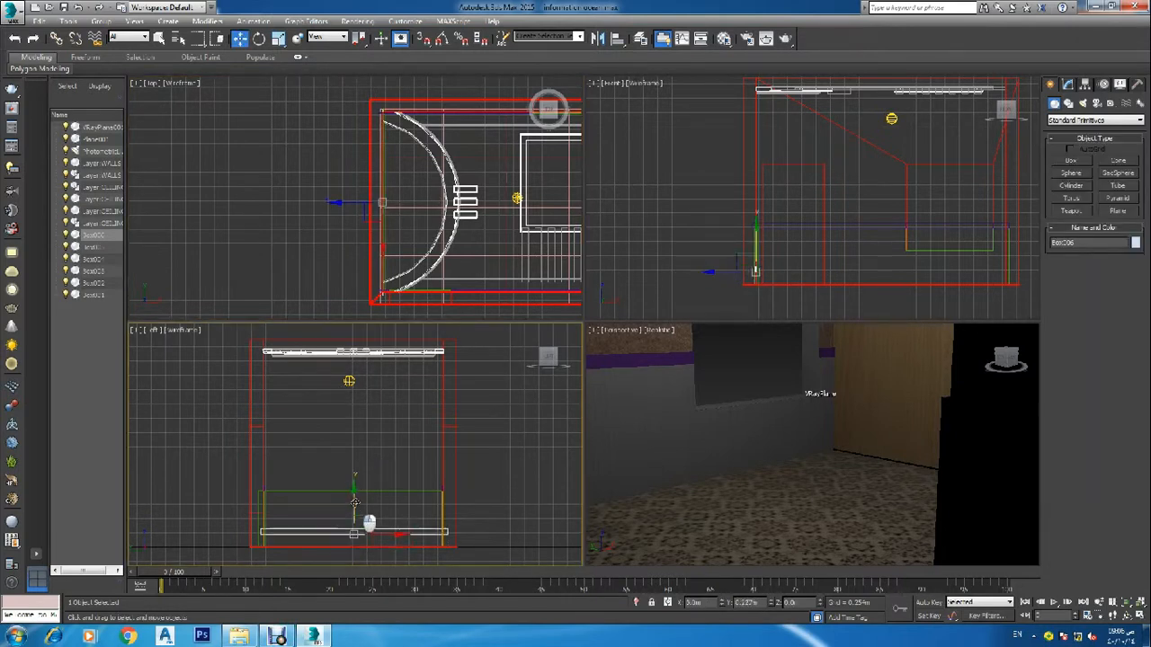
scroll(359, 511, "up", 5)
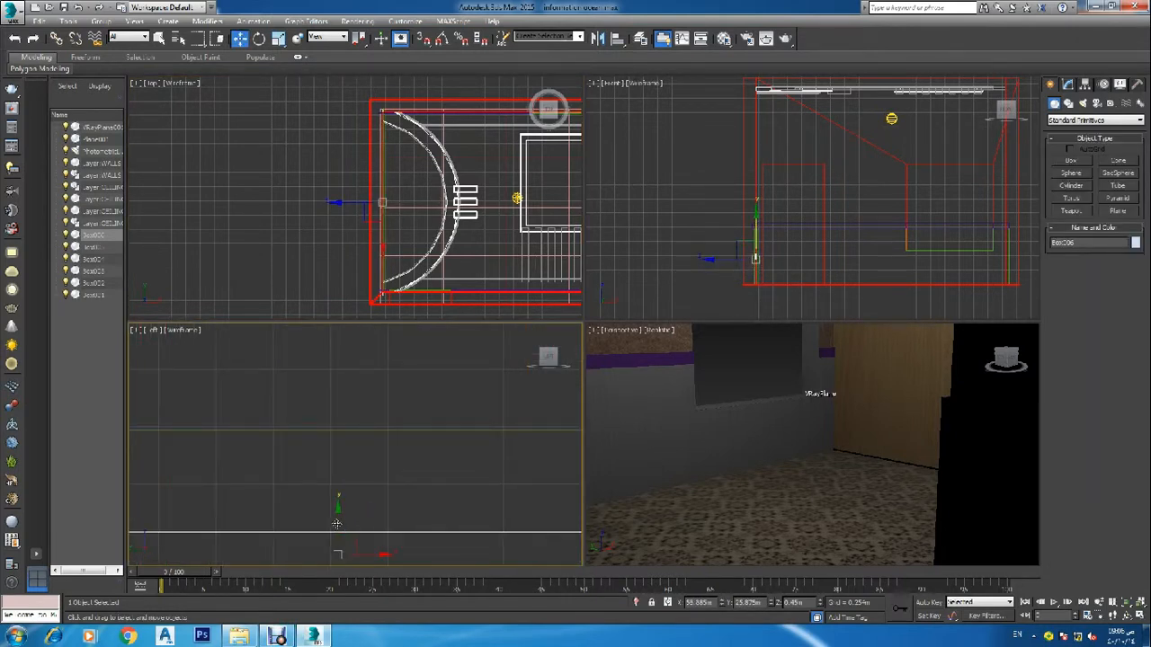
left_click_drag(349, 522, 349, 410)
scroll(345, 436, "up", 4)
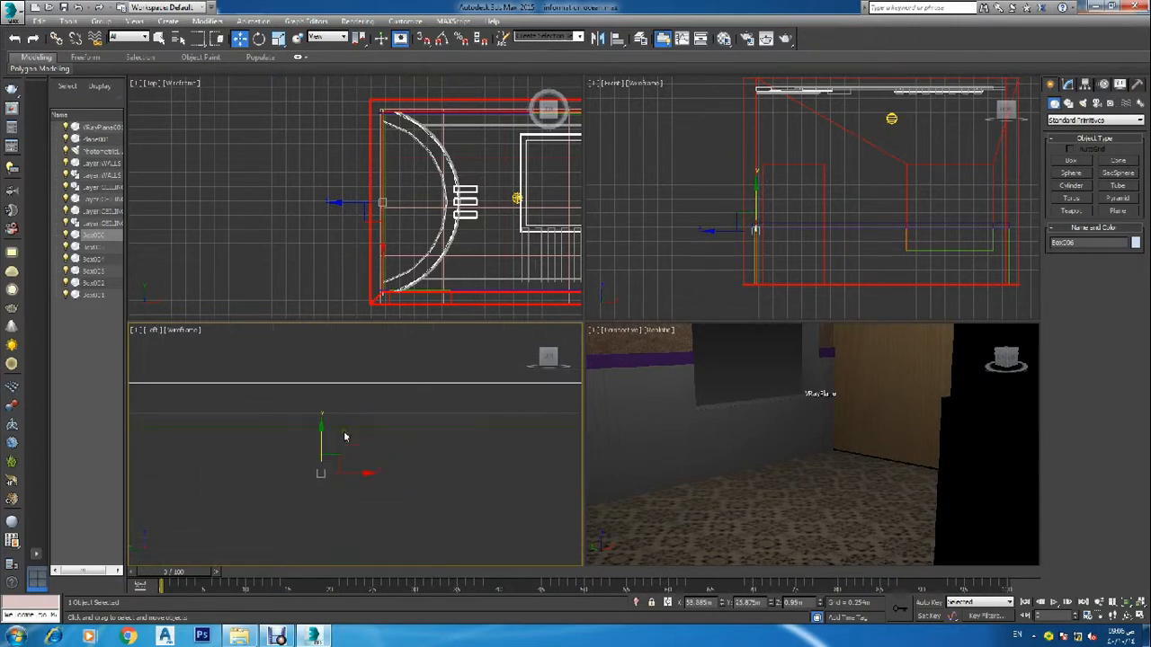
scroll(323, 454, "up", 2)
left_click_drag(318, 457, 336, 376)
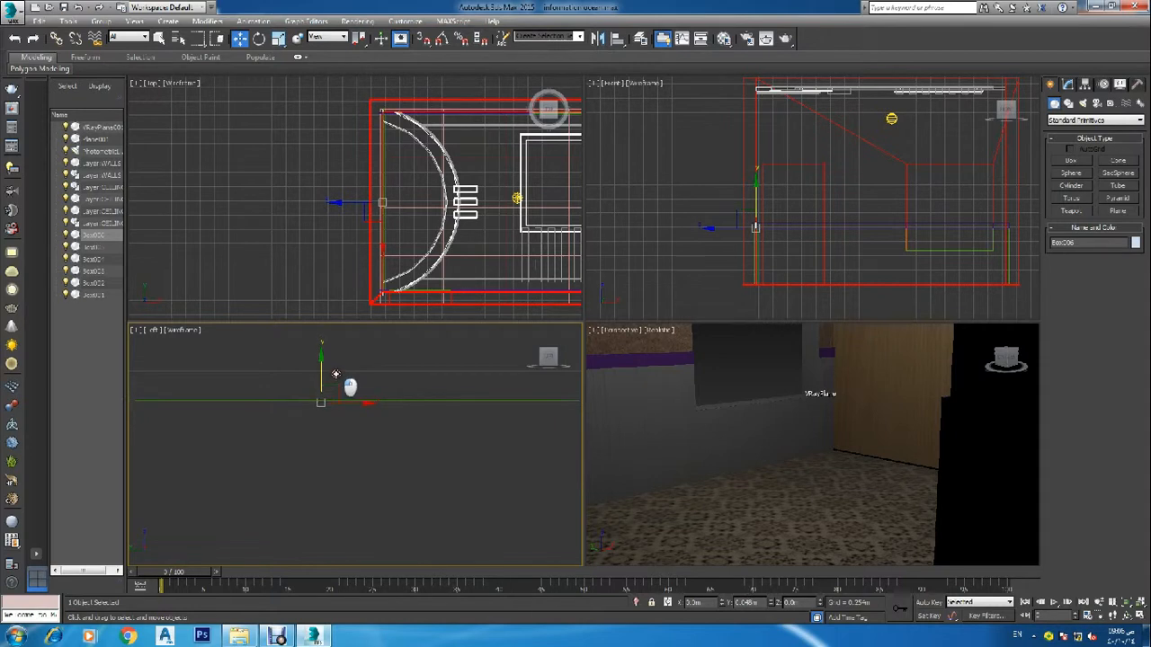
scroll(333, 382, "up", 3)
scroll(321, 404, "up", 2)
left_click_drag(299, 401, 300, 389)
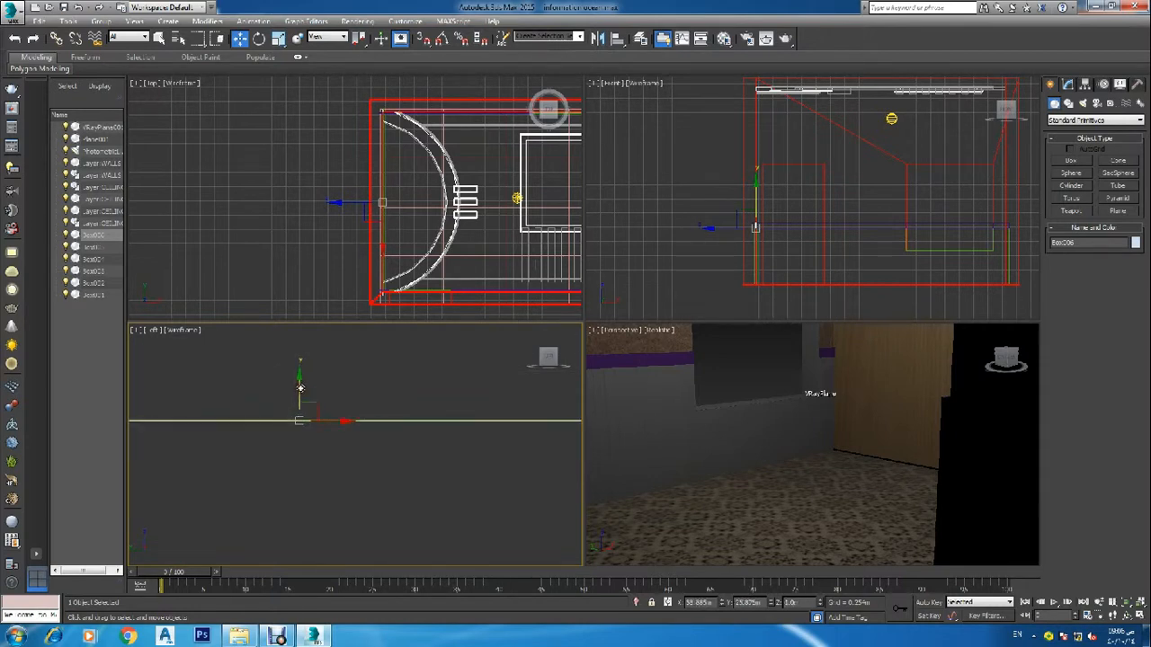
scroll(311, 406, "down", 2)
scroll(308, 413, "down", 2)
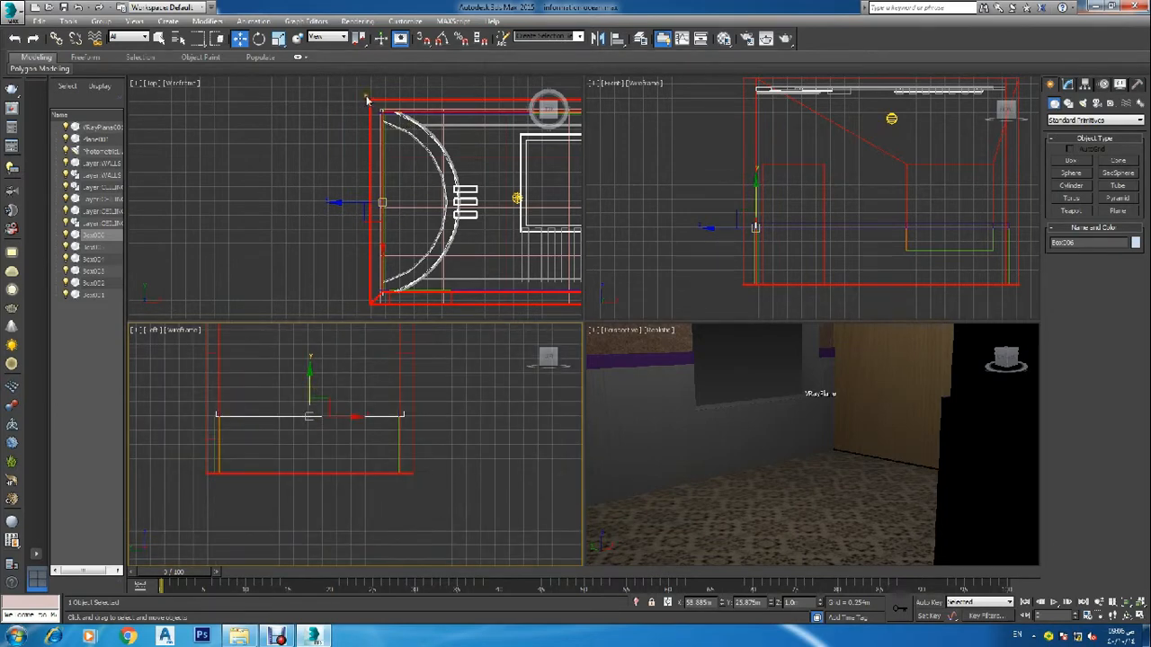
Select the three trim strips together and assign them an unused material slot renamed border
scroll(366, 99, "up", 6)
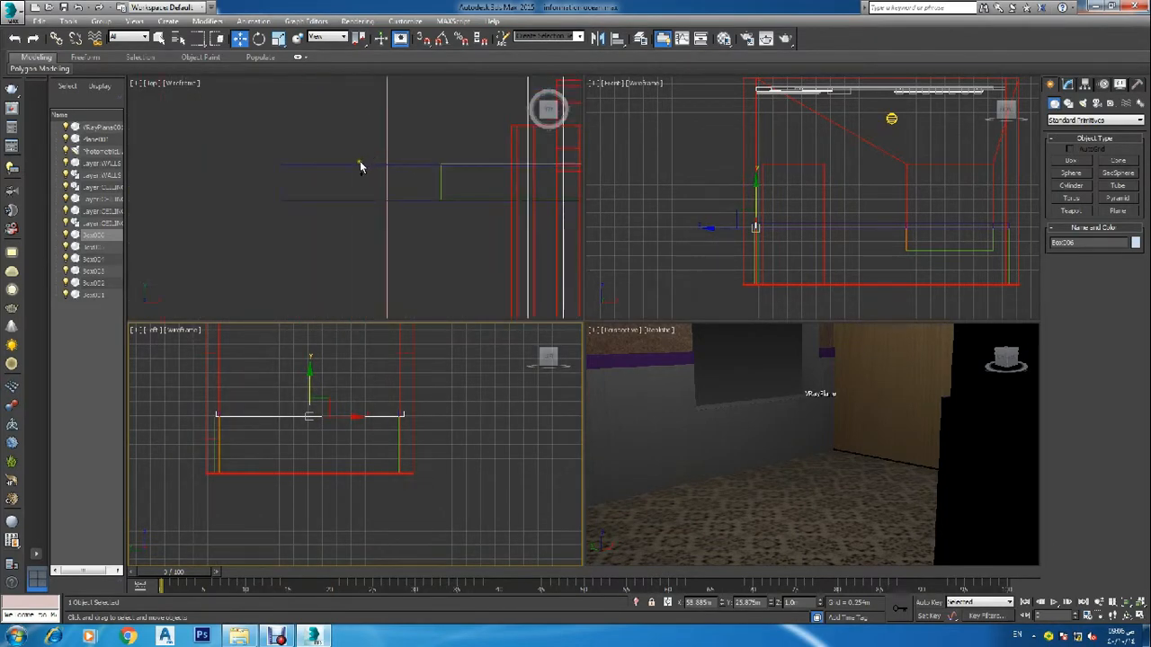
scroll(359, 165, "down", 2)
left_click(360, 165, "ctrl")
scroll(360, 166, "down", 4)
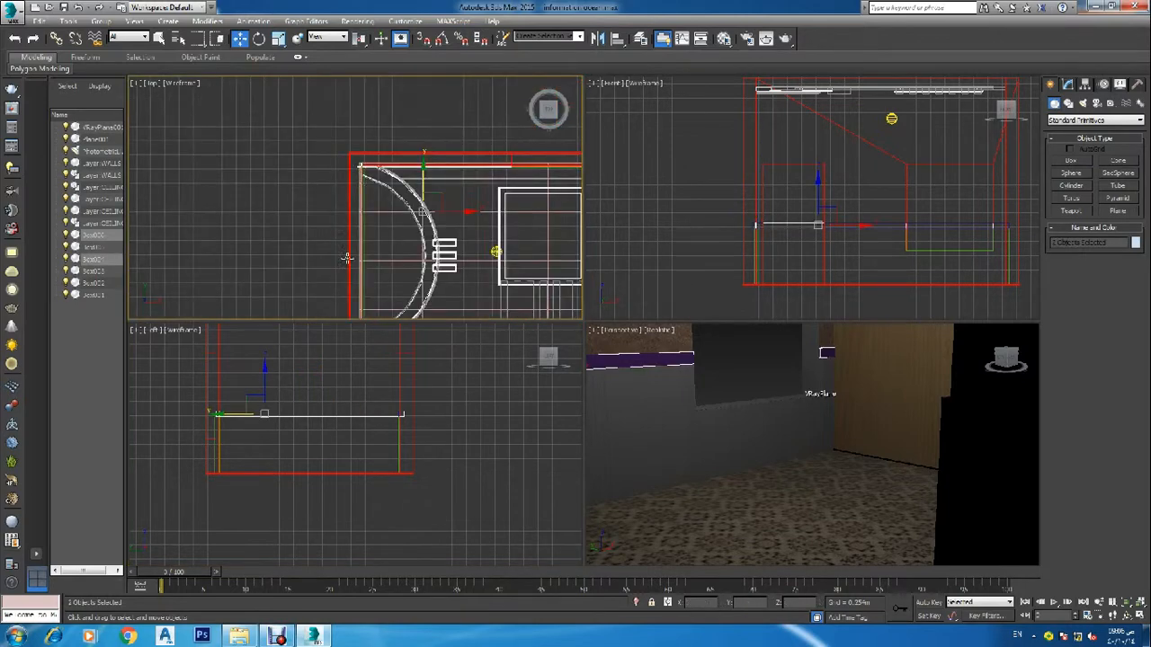
scroll(347, 259, "down", 3)
scroll(364, 268, "up", 8)
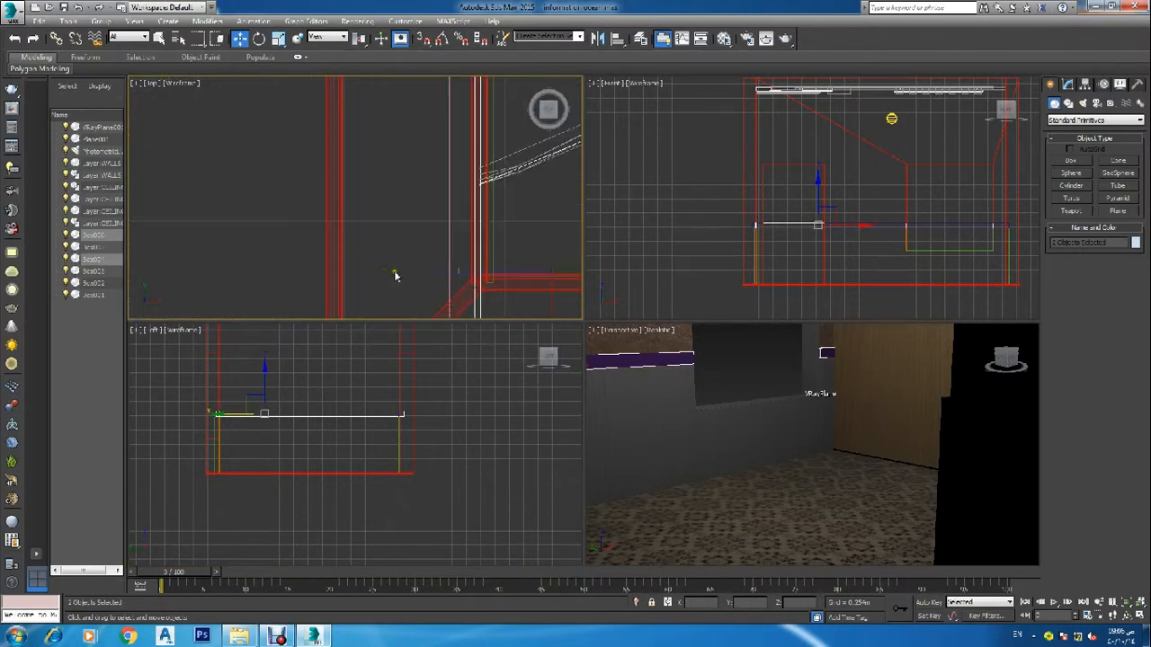
scroll(395, 276, "up", 2)
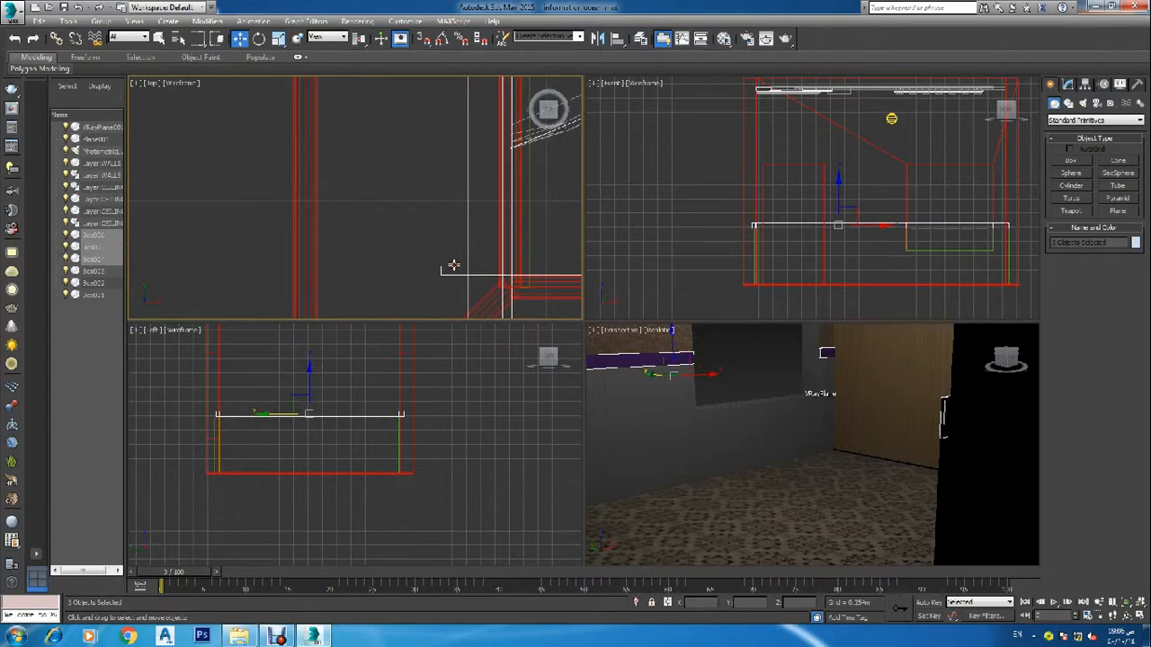
key("m")
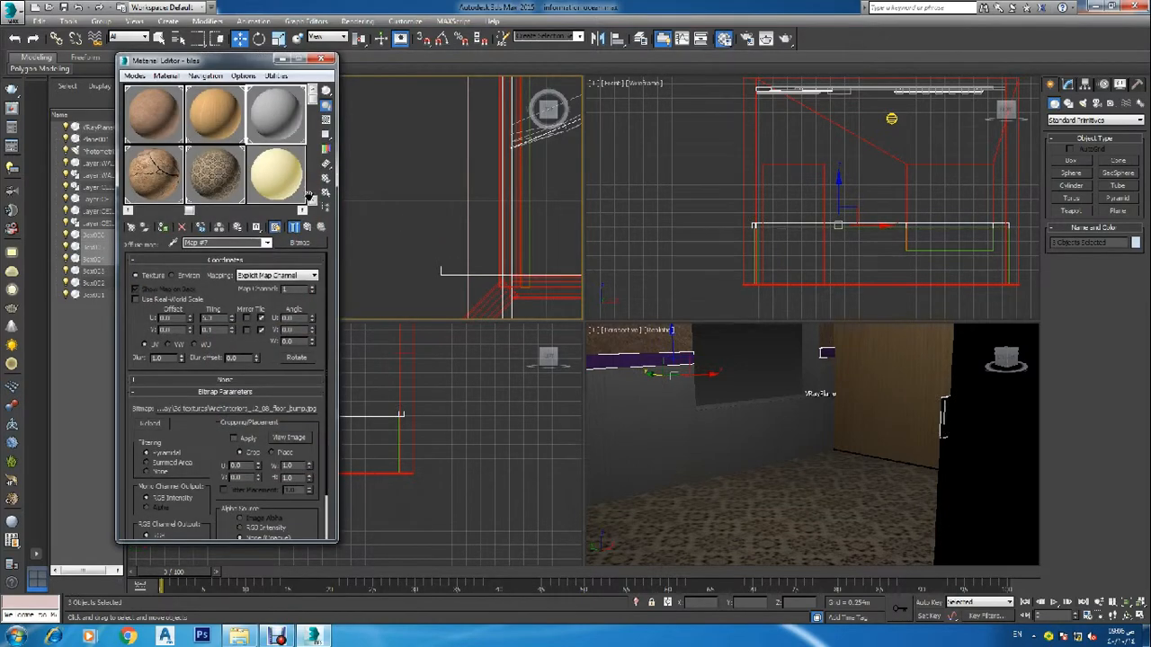
left_click(289, 186)
left_click(222, 244)
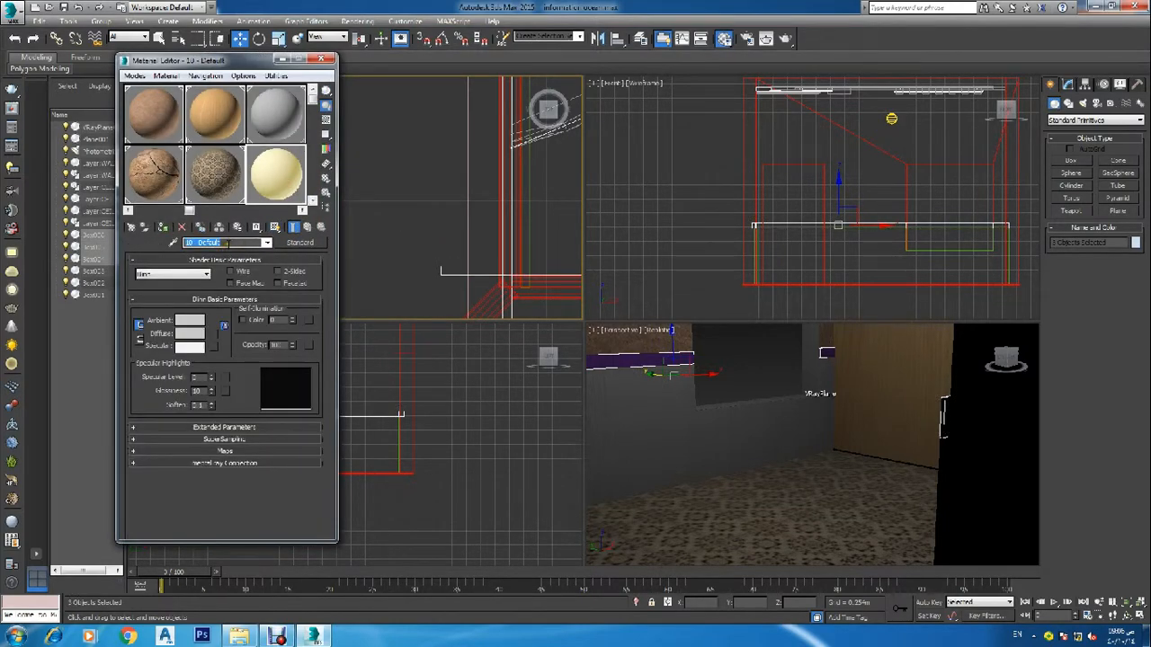
type("border")
left_click(162, 228)
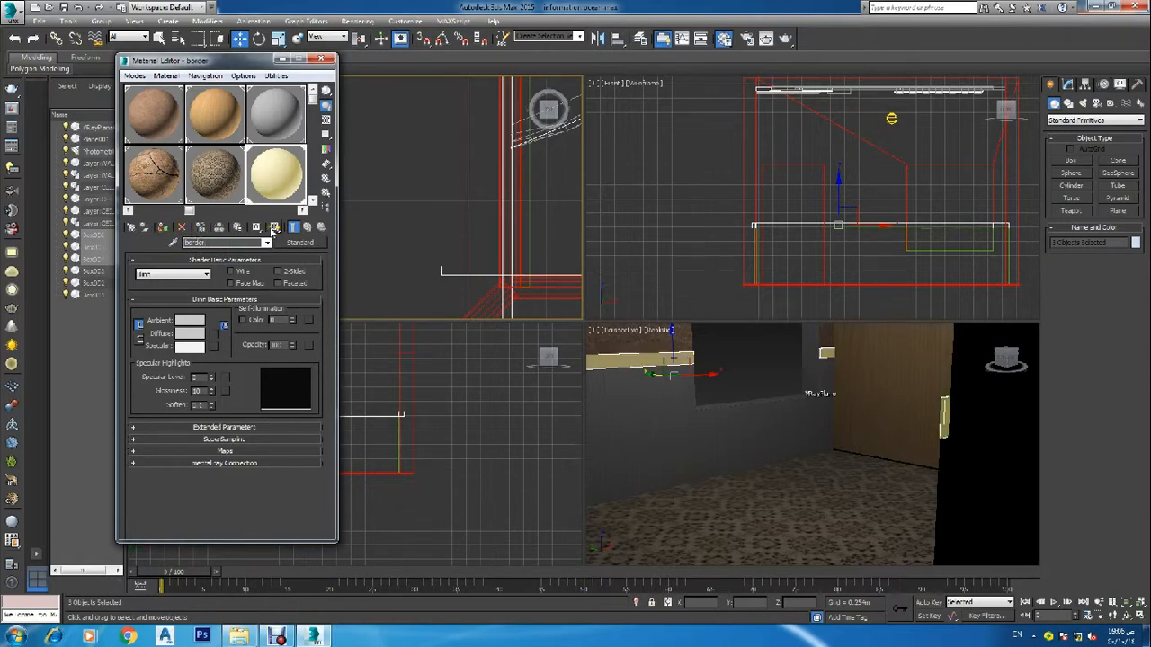
Change the border material's type from Standard to VRayMtl
left_click(299, 242)
scroll(491, 355, "down", 5)
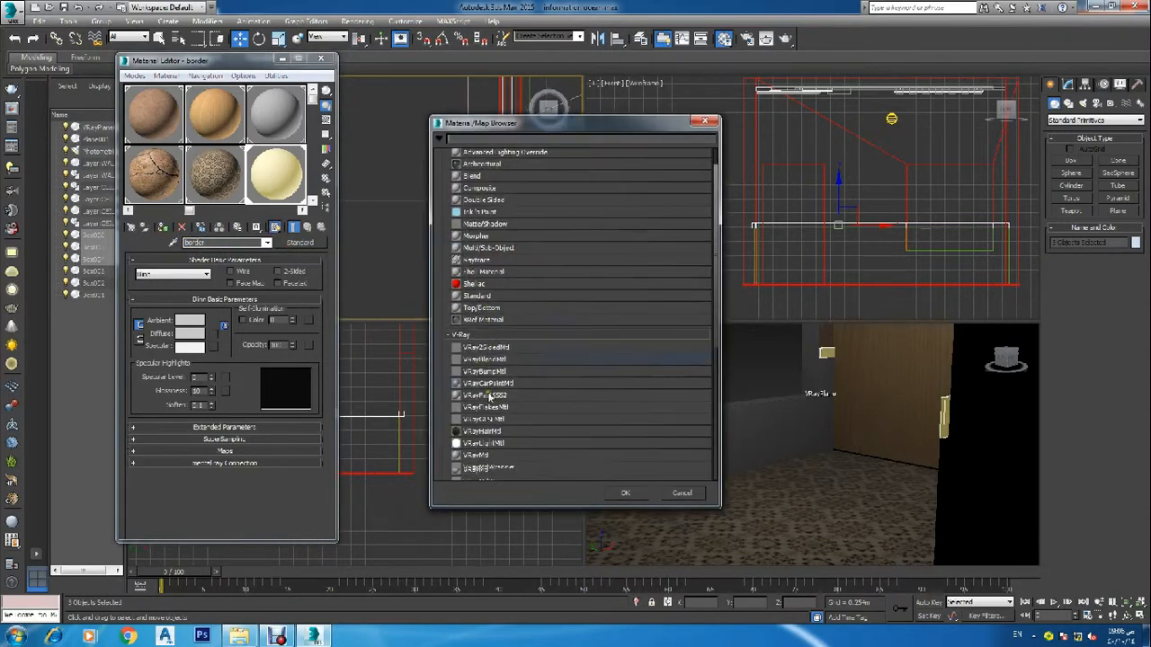
double_click(498, 412)
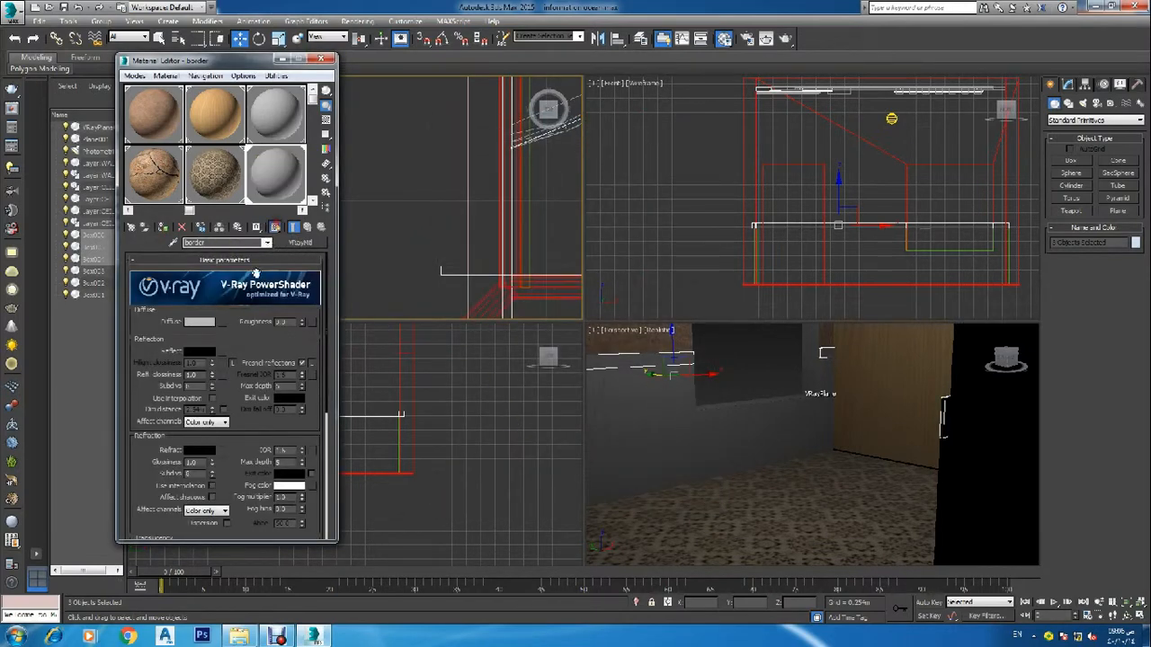
Load the border13 image from the paint and bricks folder in D:\MY DOCUMENTS as the border material's diffuse bitmap
left_click(223, 323)
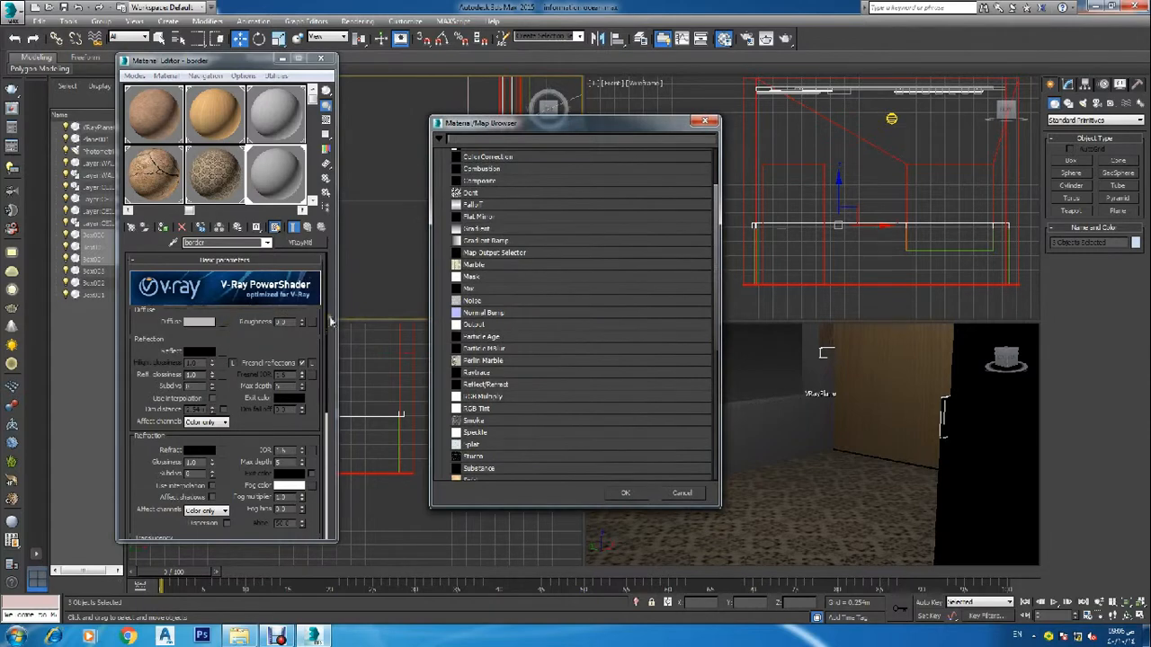
scroll(486, 305, "up", 5)
double_click(490, 185)
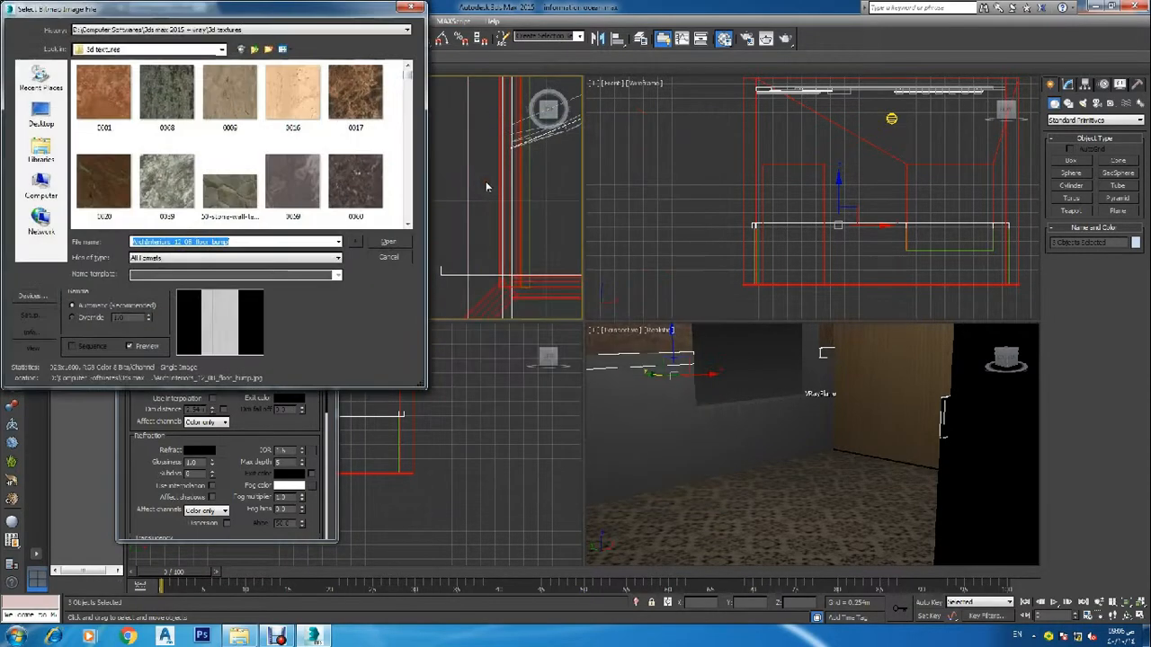
left_click(391, 136)
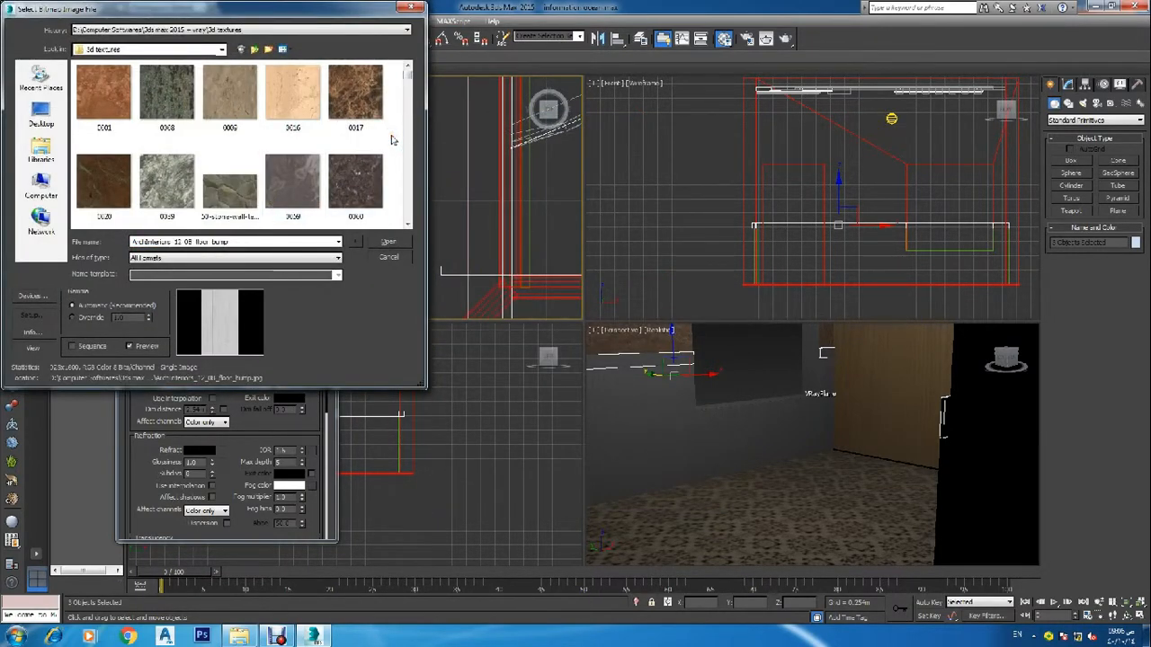
key("BackSpace")
key("BackSpace")
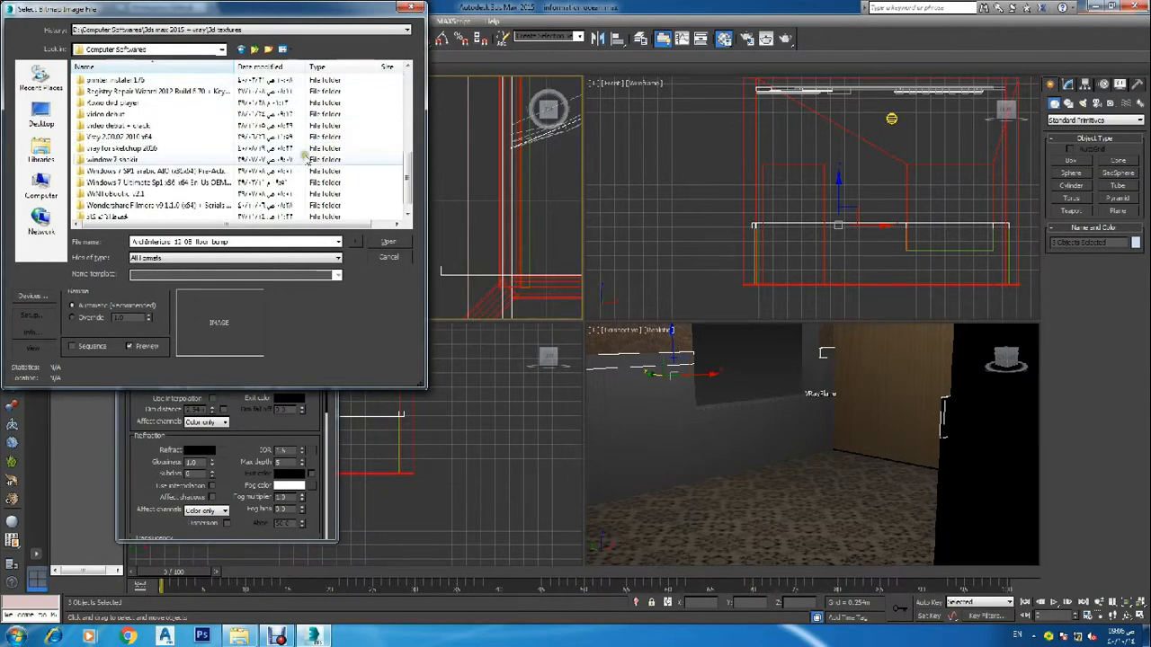
key("BackSpace")
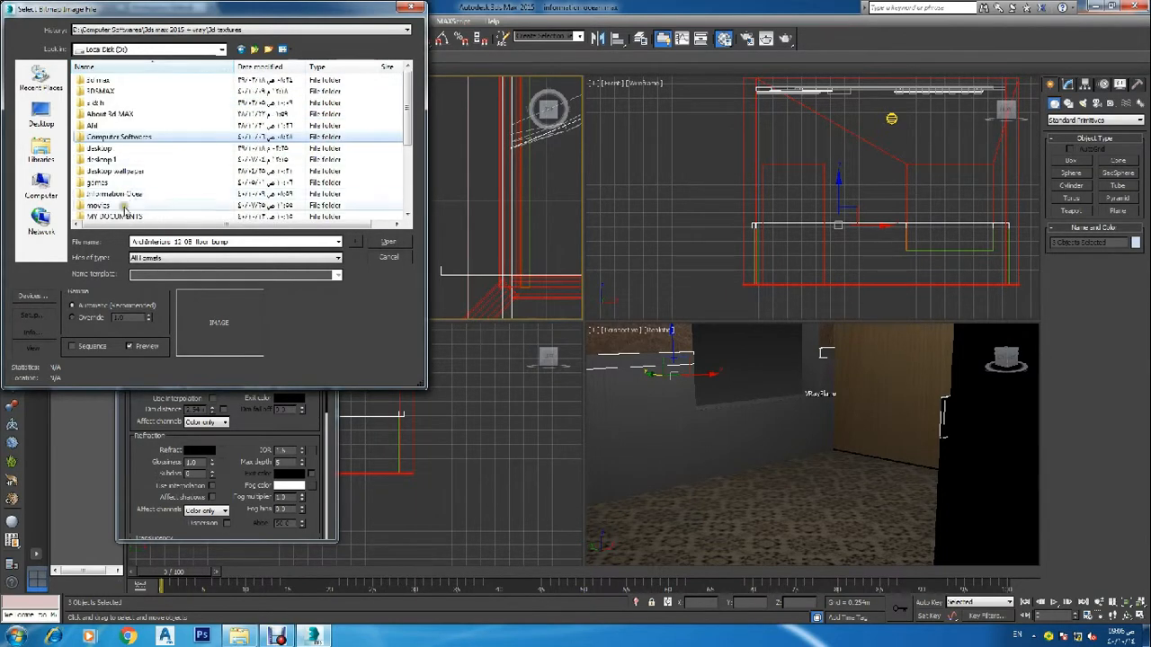
double_click(115, 216)
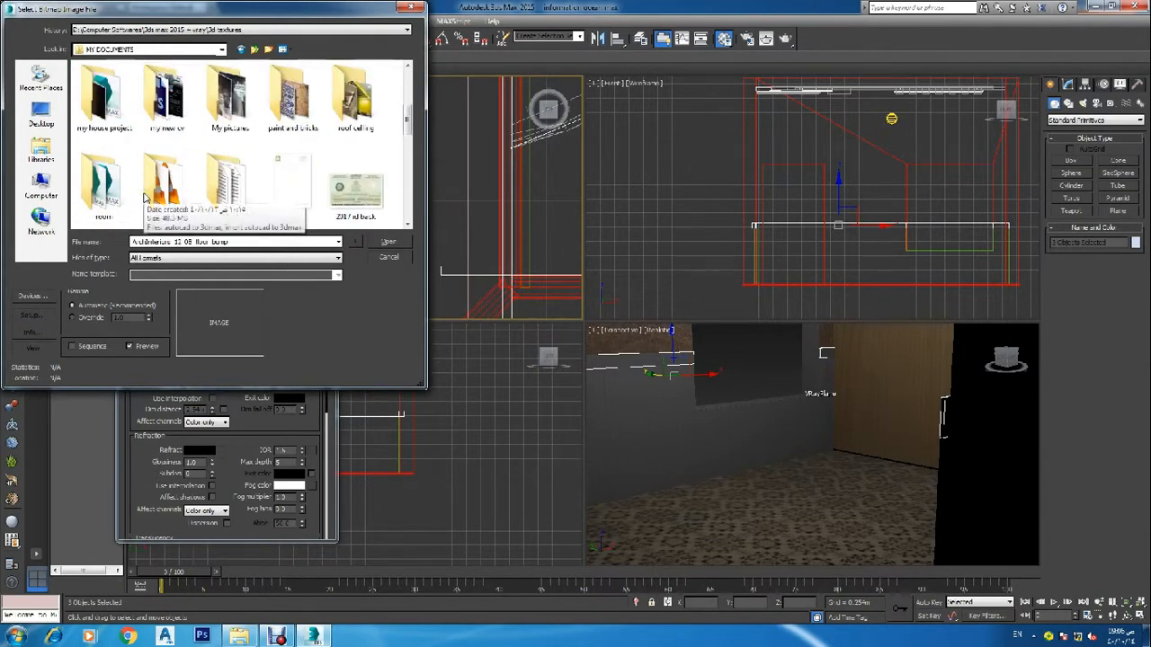
double_click(289, 101)
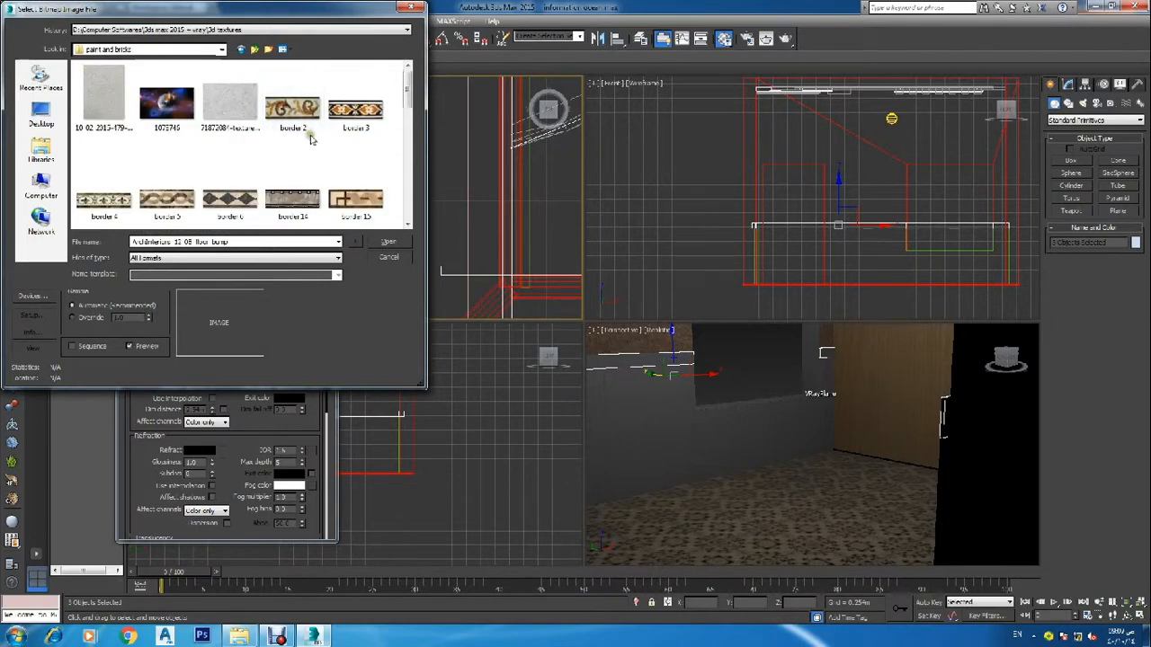
scroll(298, 160, "down", 3)
scroll(297, 160, "down", 2)
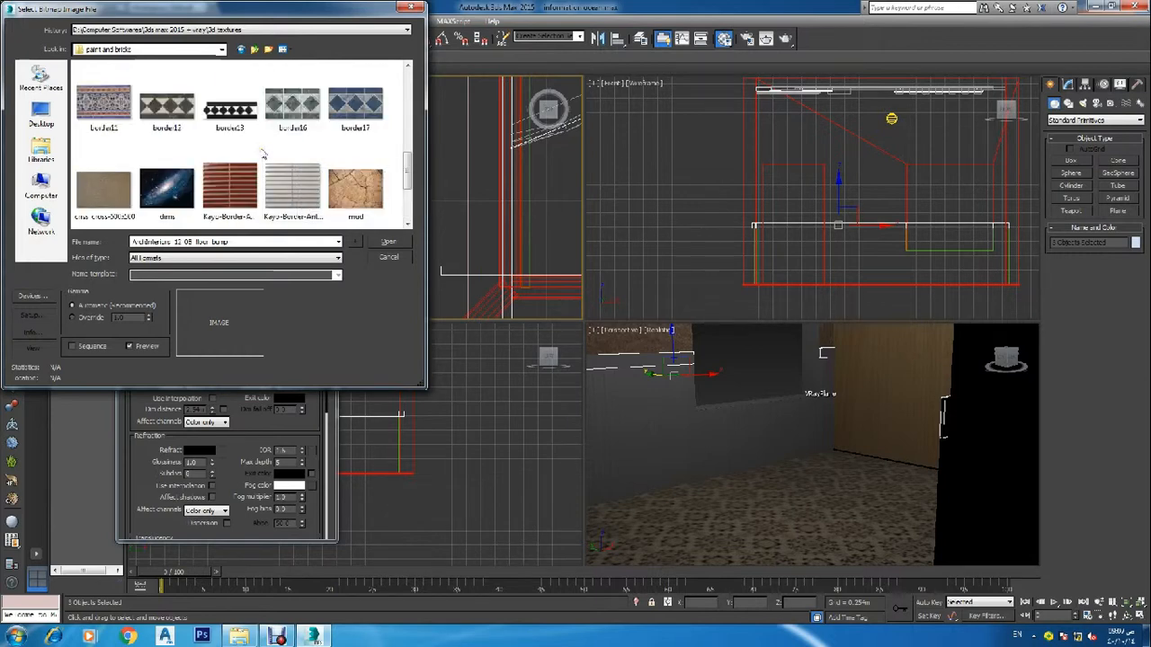
left_click(245, 124)
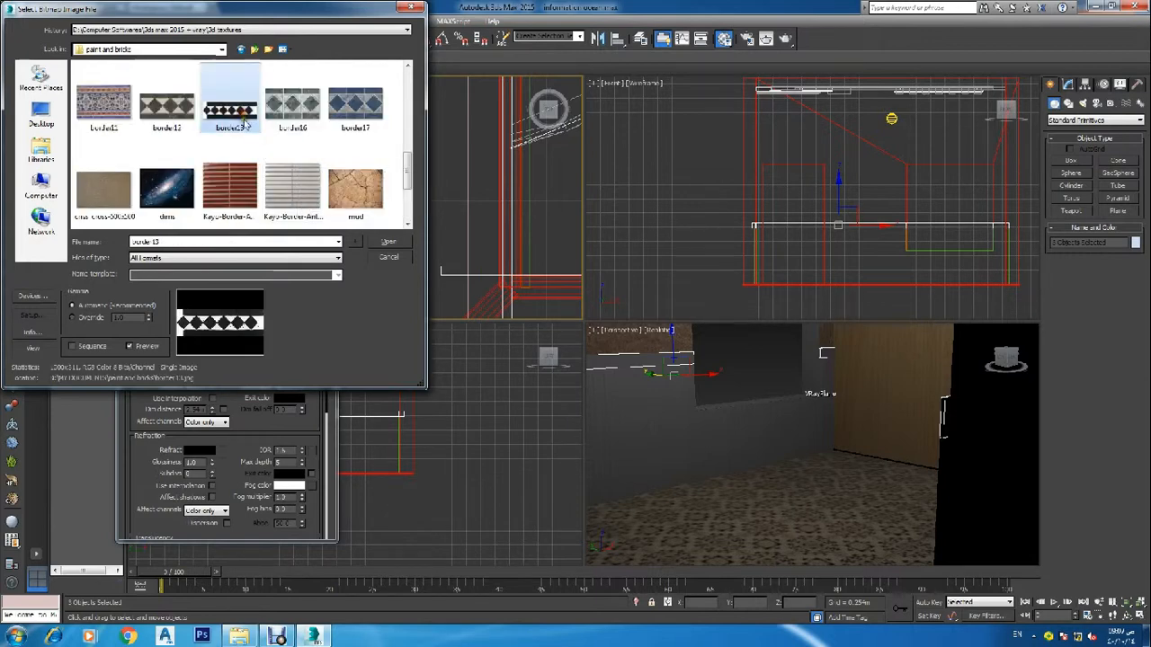
left_click(377, 245)
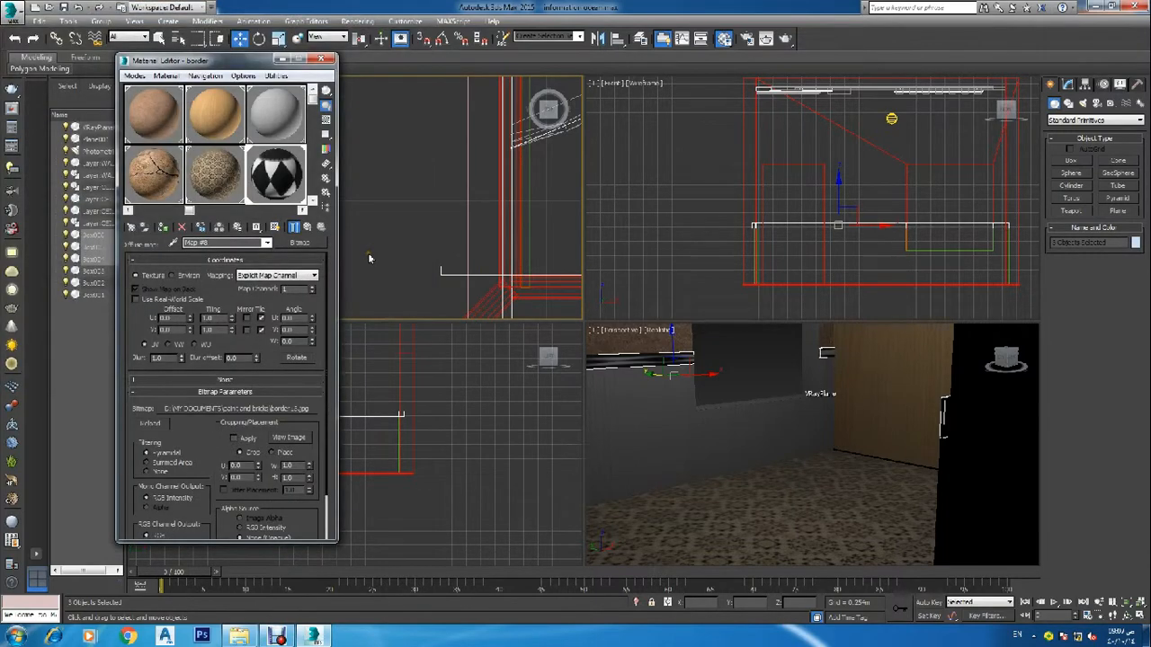
Set the border bitmap's tiling to 21.6 in U and 1.8 in V, and close the material settings
left_click(232, 317)
left_click(232, 318)
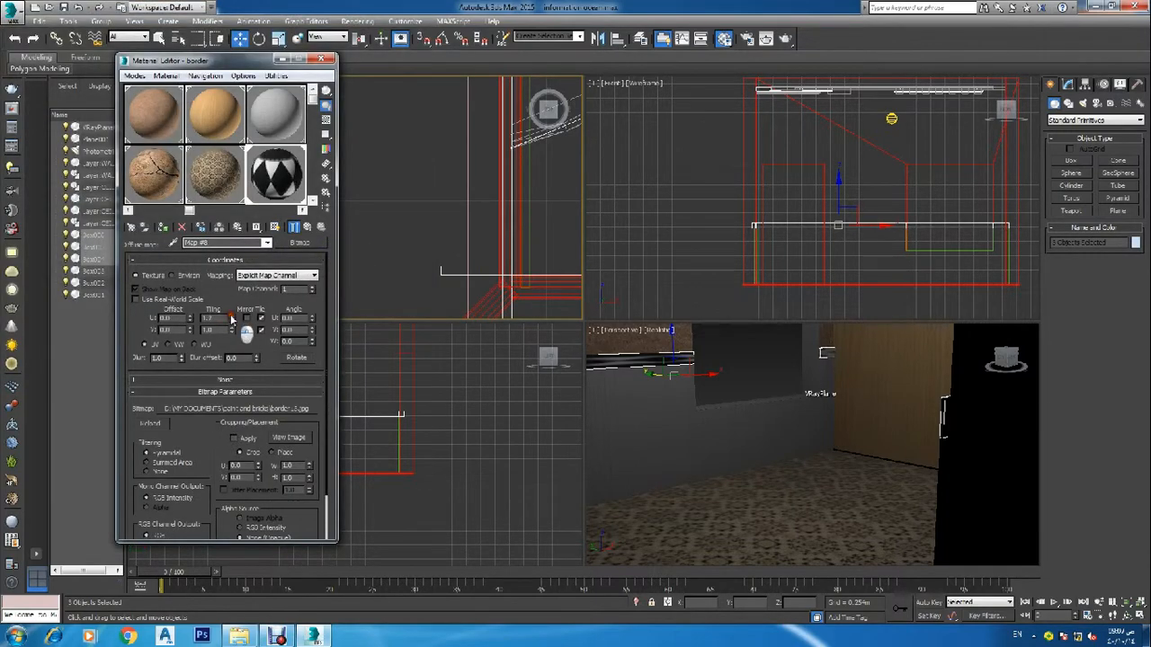
left_click(232, 318)
left_click(232, 318)
left_click(232, 318)
left_click(232, 317)
left_click(232, 317)
left_click(231, 318)
left_click(232, 317)
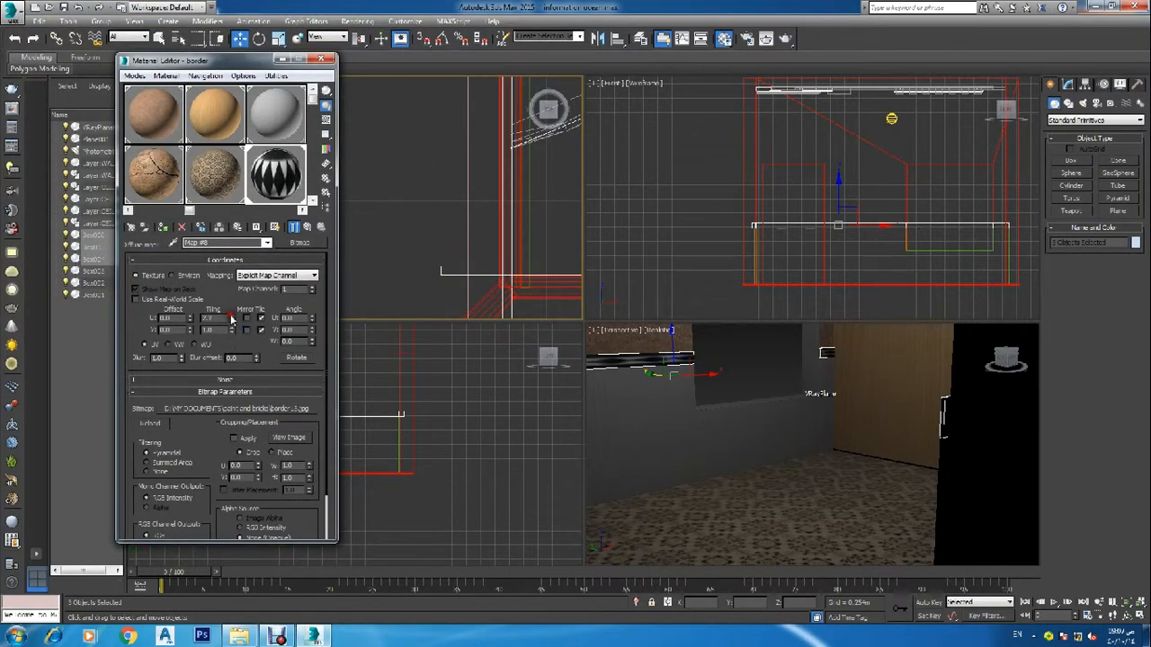
left_click(232, 318)
left_click(232, 317)
left_click(232, 317)
left_click(232, 318)
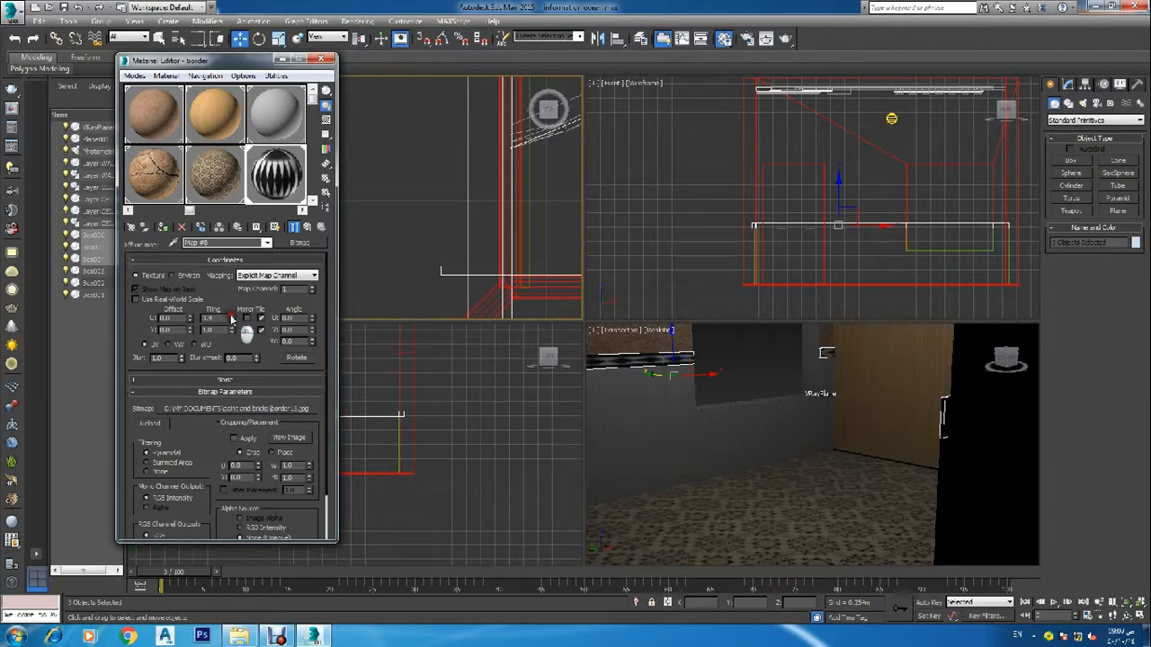
left_click(232, 317)
left_click(231, 317)
left_click(232, 317)
left_click(232, 317)
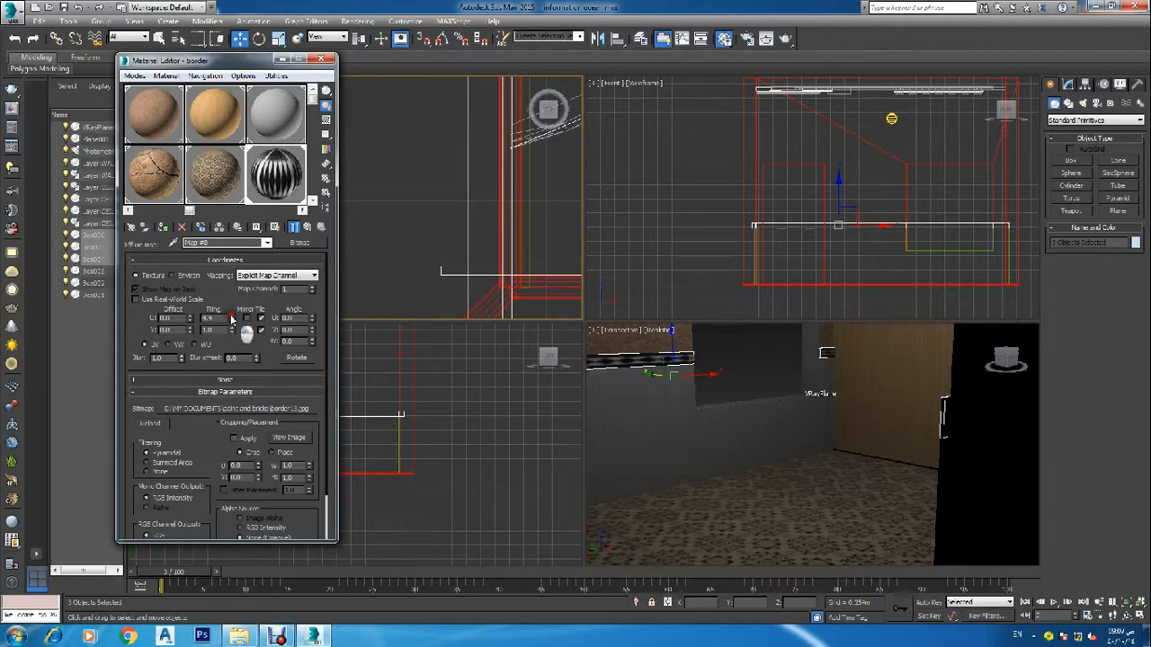
left_click(232, 318)
left_click(232, 317)
left_click(232, 317)
left_click(232, 317)
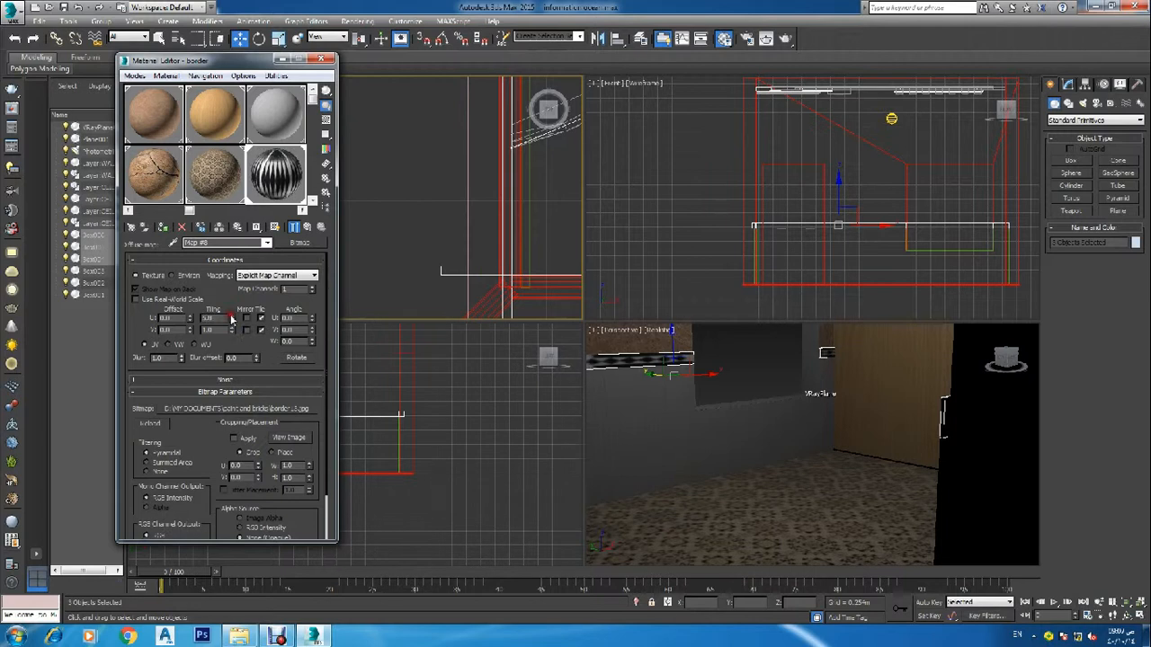
left_click(232, 318)
left_click(232, 317)
left_click(232, 318)
left_click(232, 317)
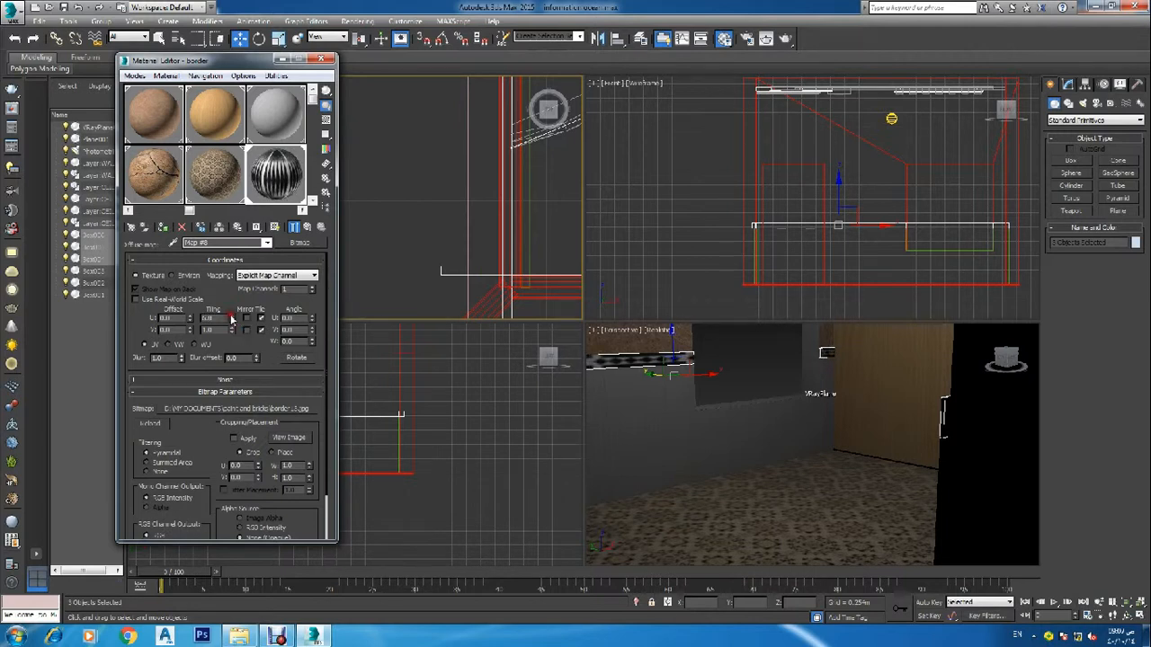
left_click(232, 318)
left_click(232, 317)
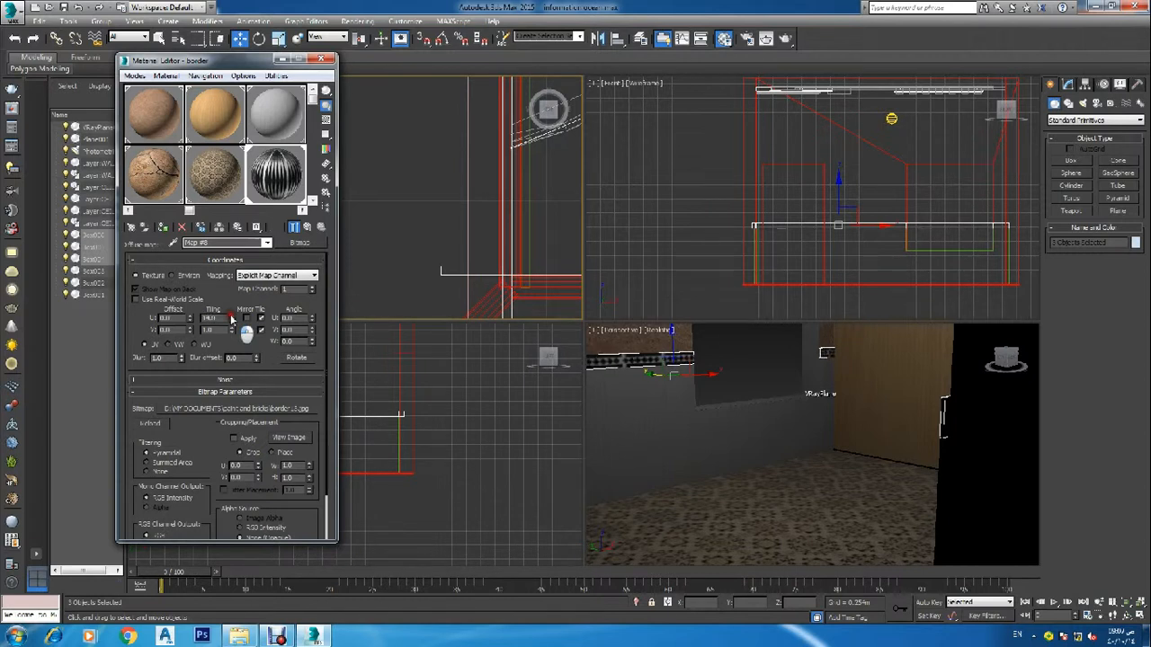
left_click(232, 319)
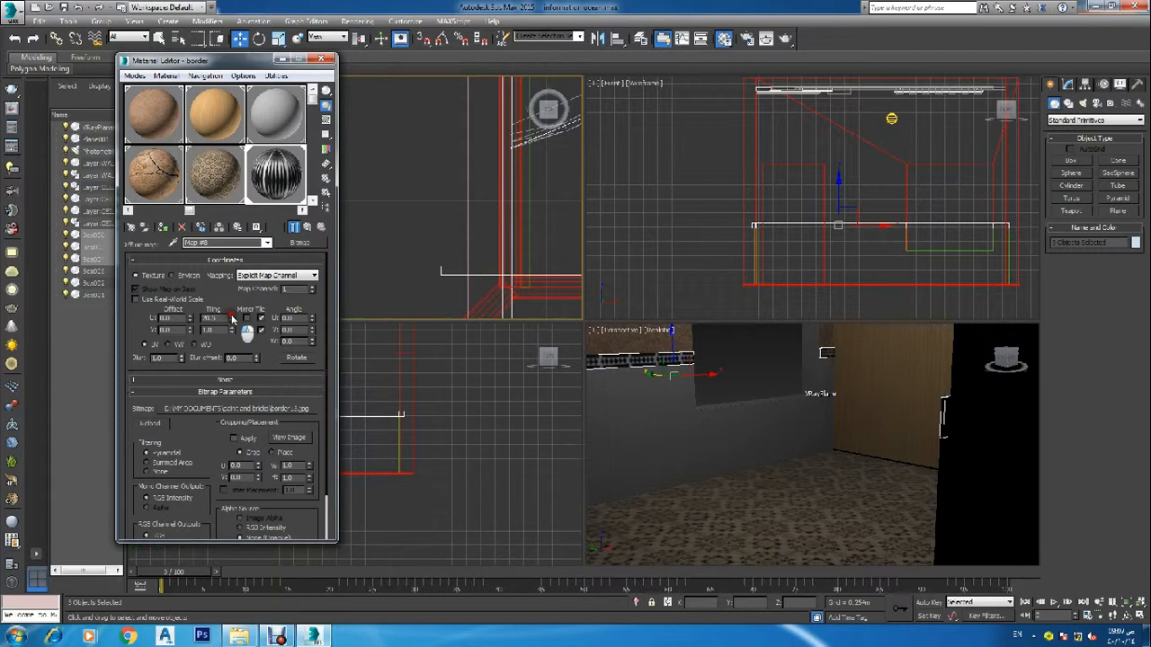
left_click(232, 318)
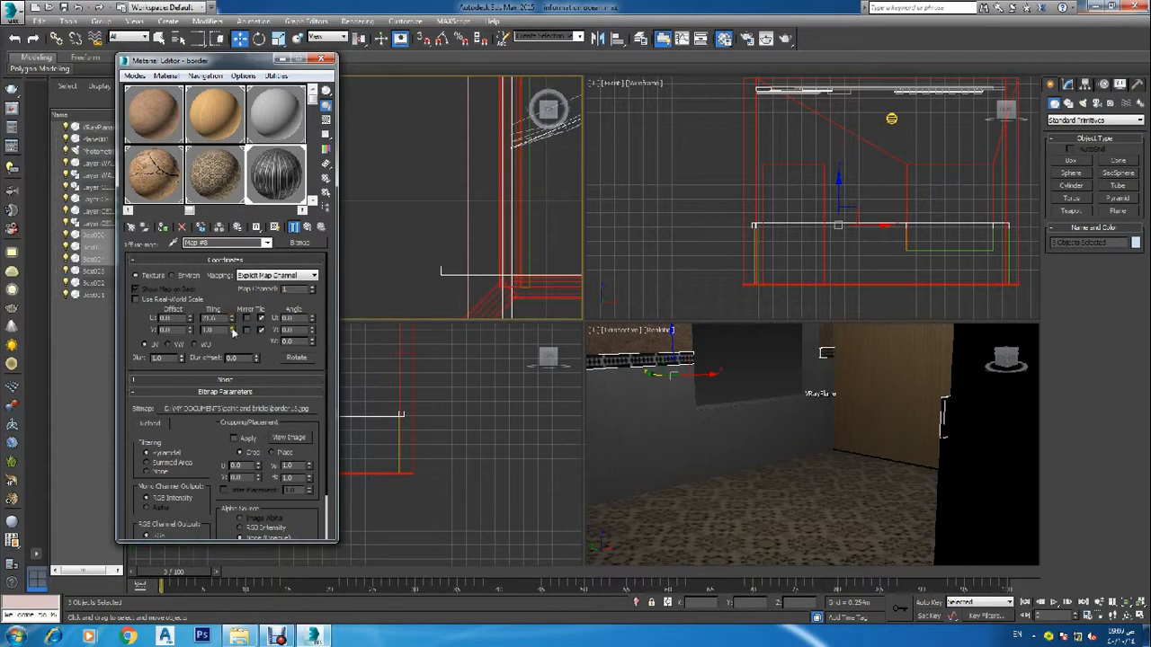
left_click(232, 330)
left_click(232, 330)
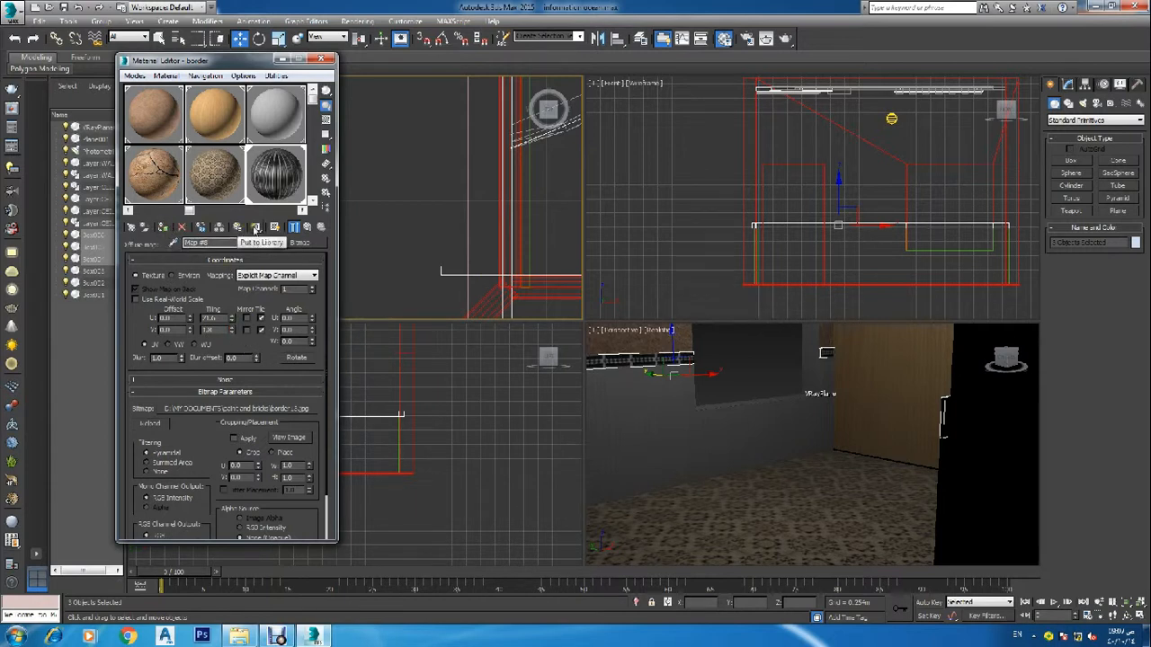
left_click(321, 60)
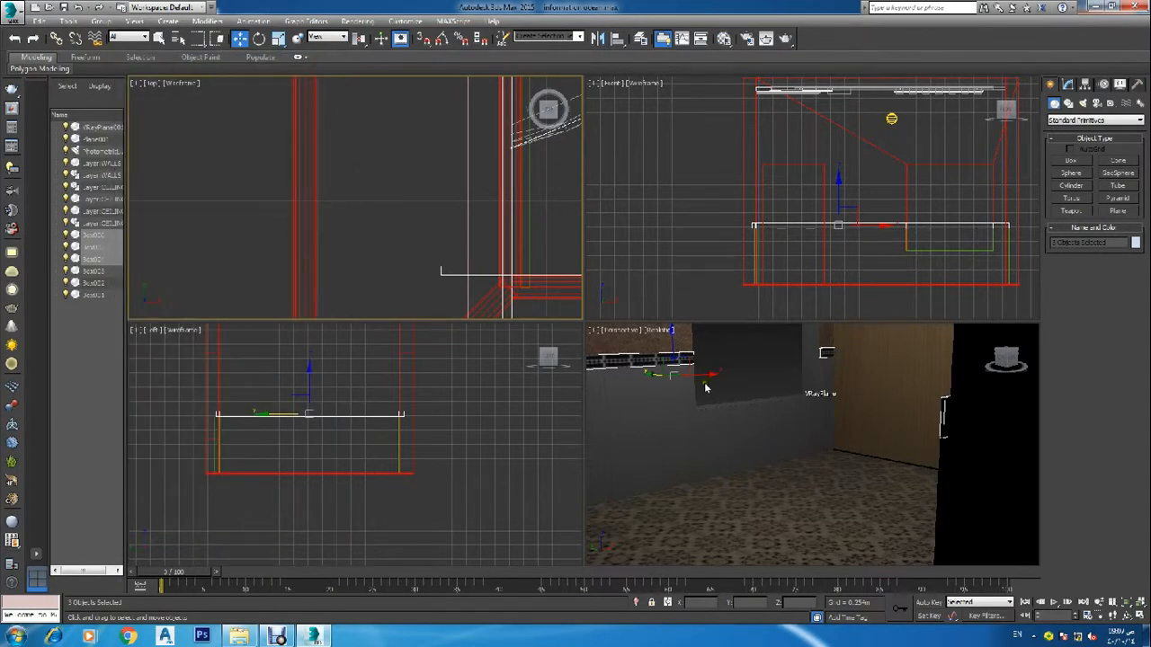
key("m")
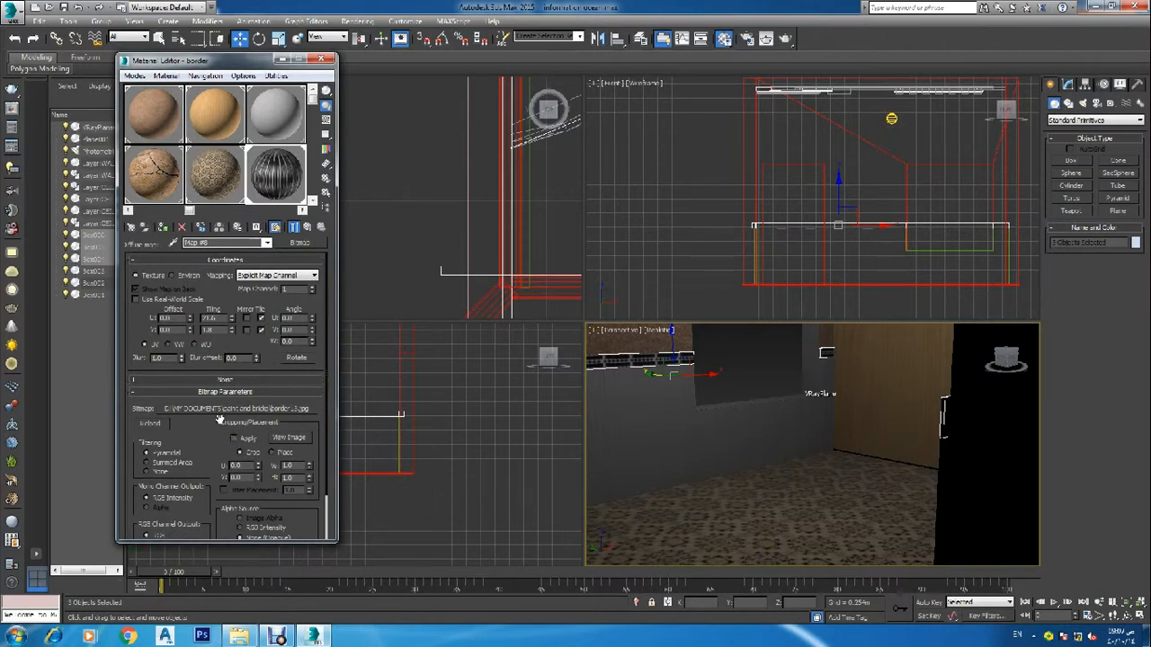
scroll(214, 426, "down", 3)
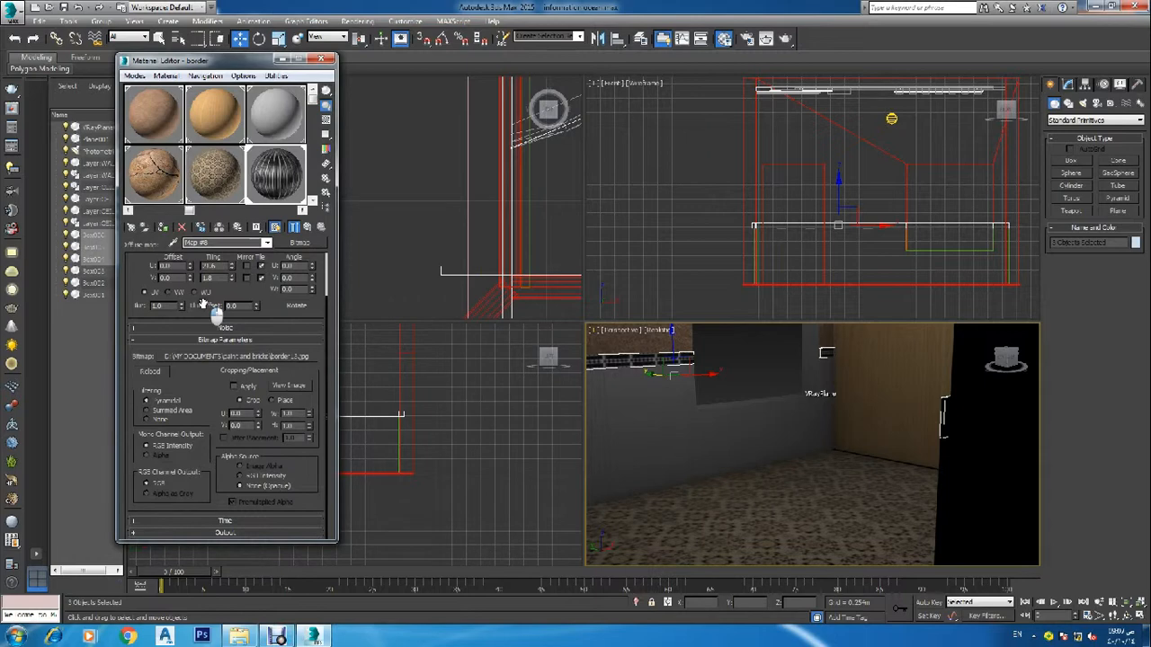
scroll(202, 306, "up", 1)
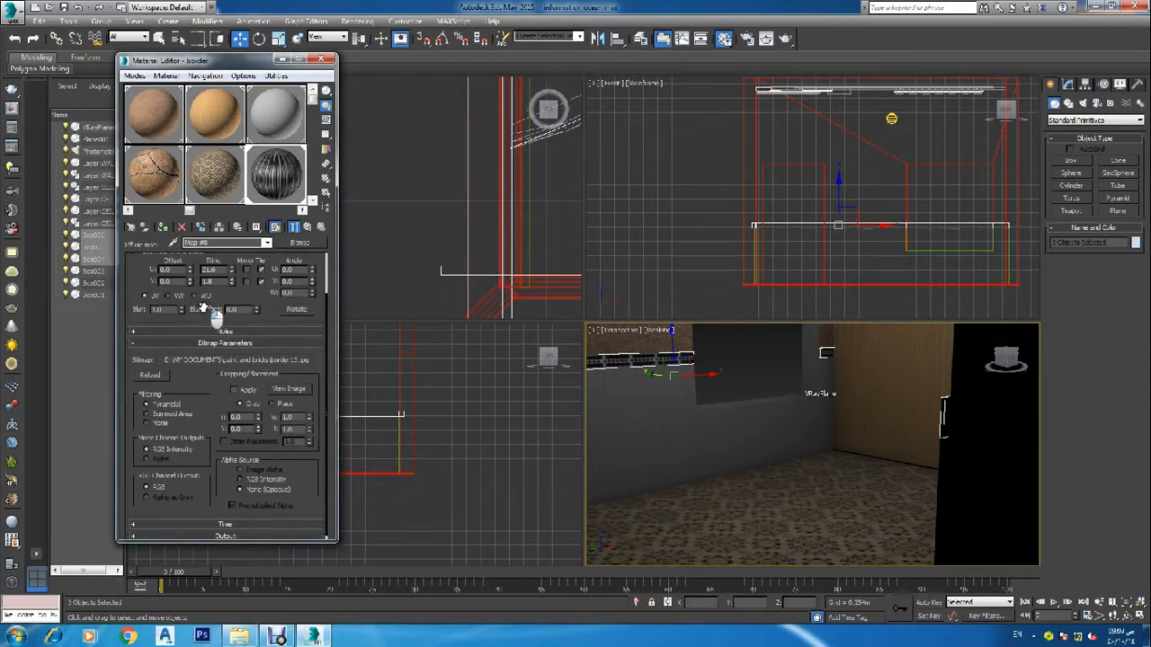
left_click_drag(204, 308, 252, 414)
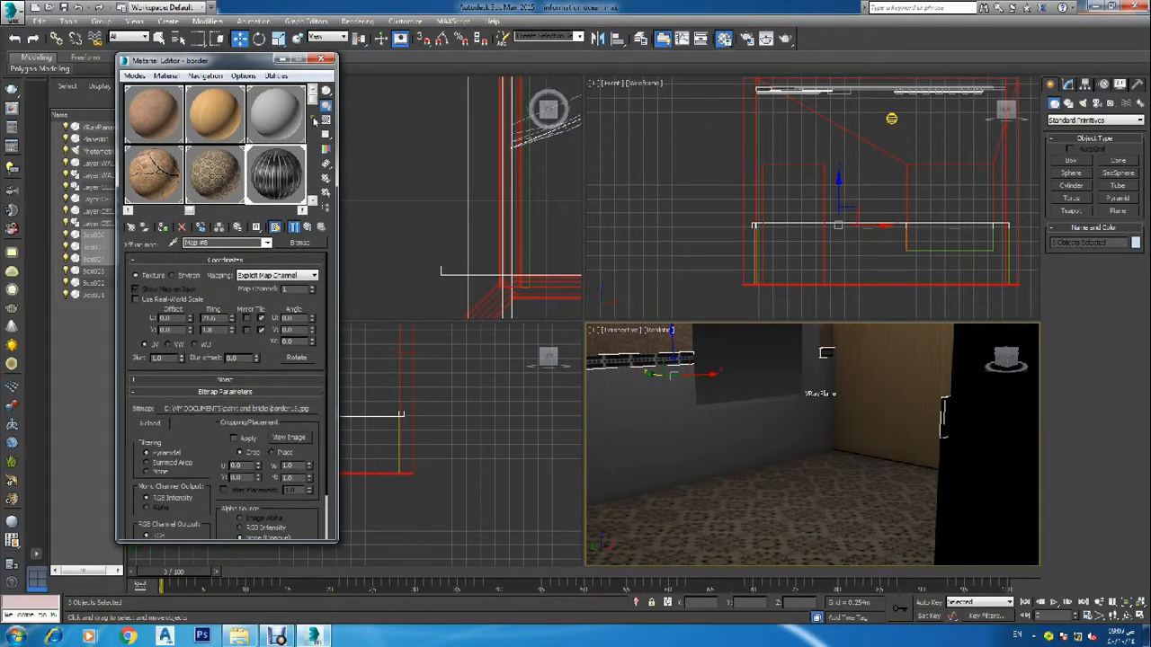
left_click(321, 60)
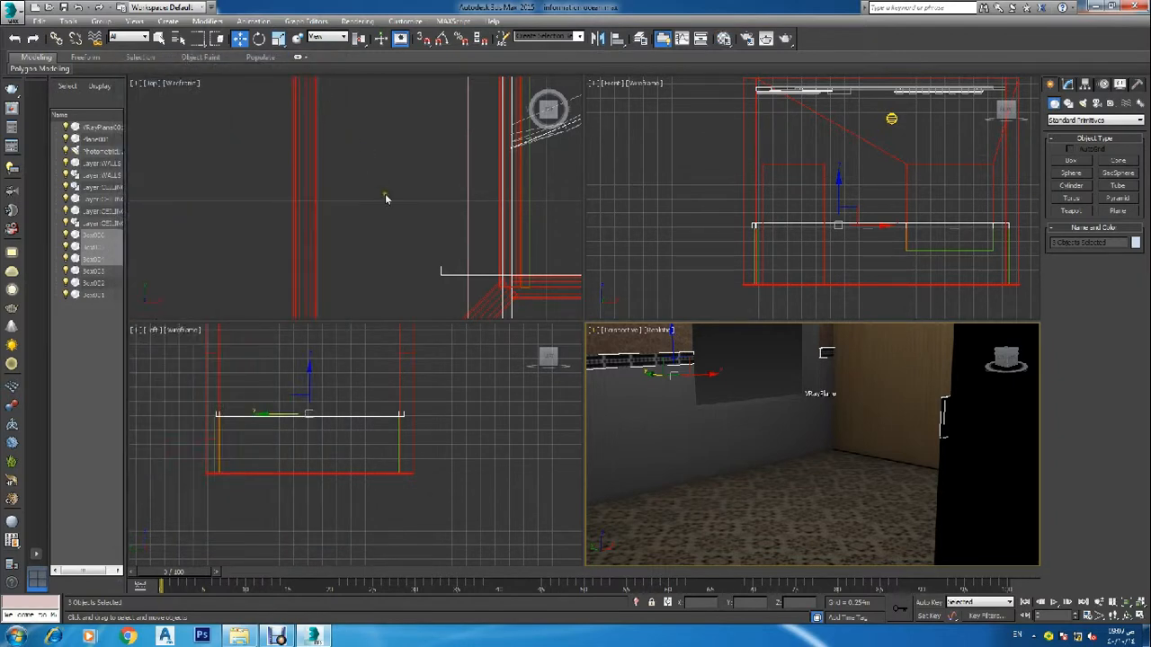
Deselect the trim strips, set the output size to 800 x 600 and render the Perspective view
left_click(189, 223)
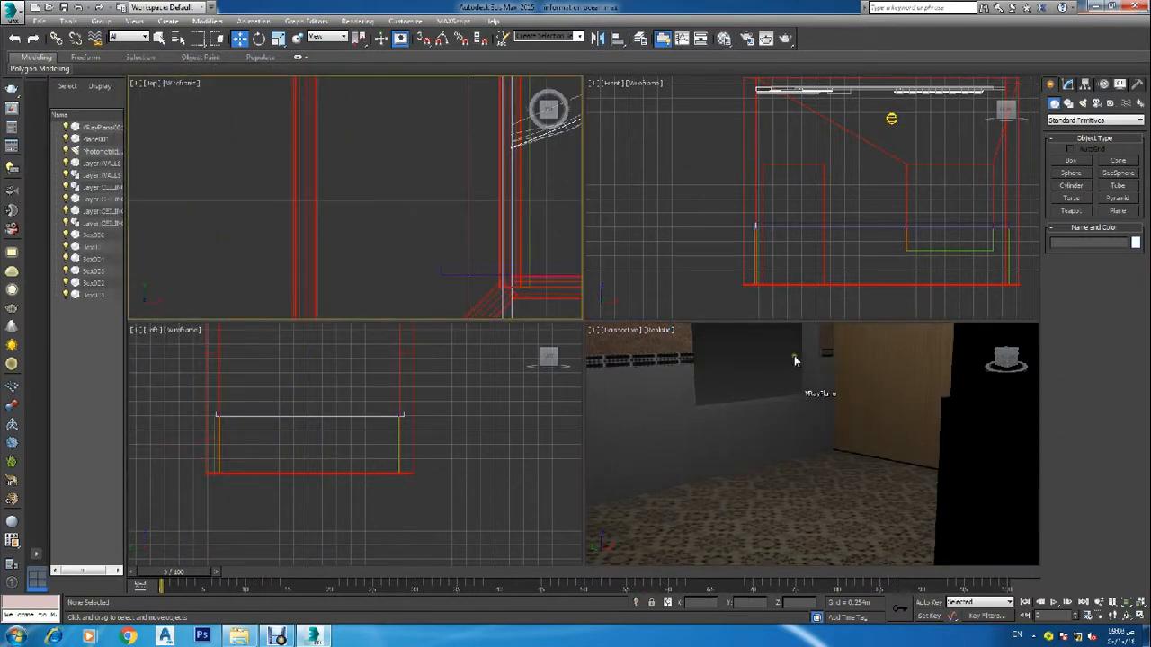
left_click(768, 357)
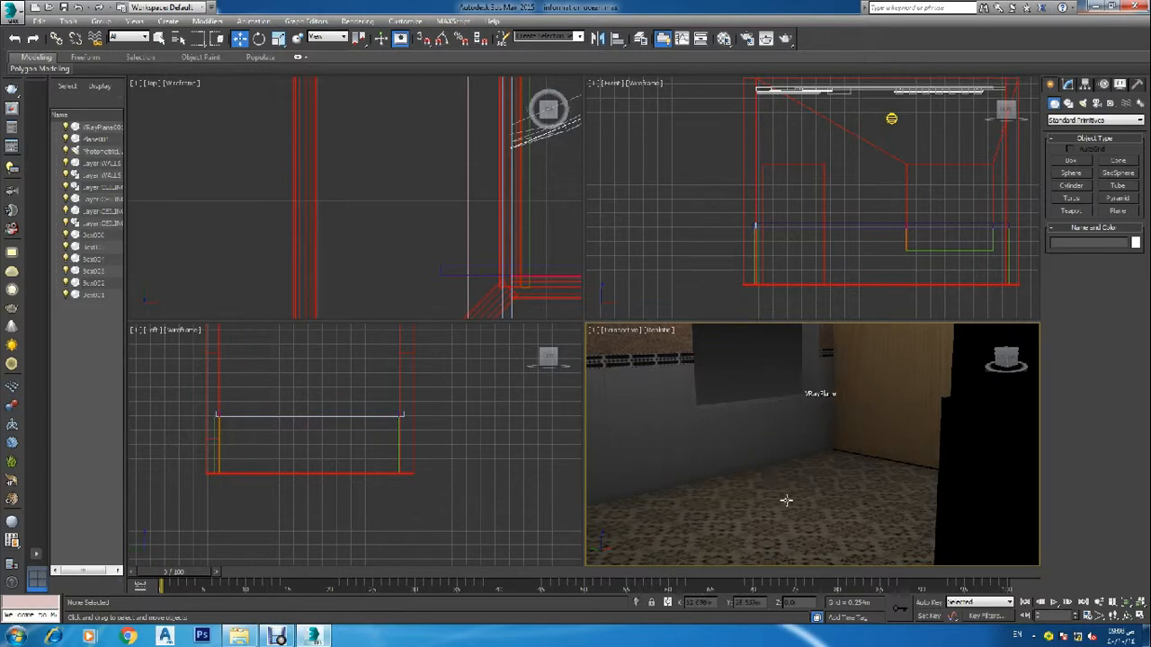
key("F10")
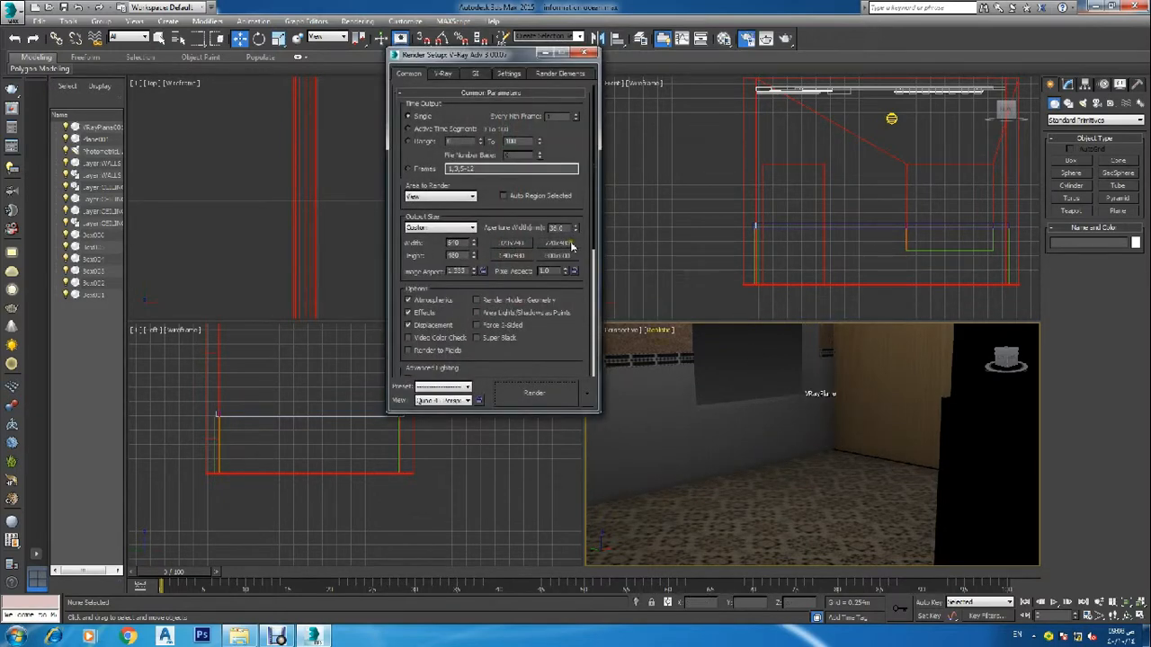
left_click(557, 256)
left_click(551, 400)
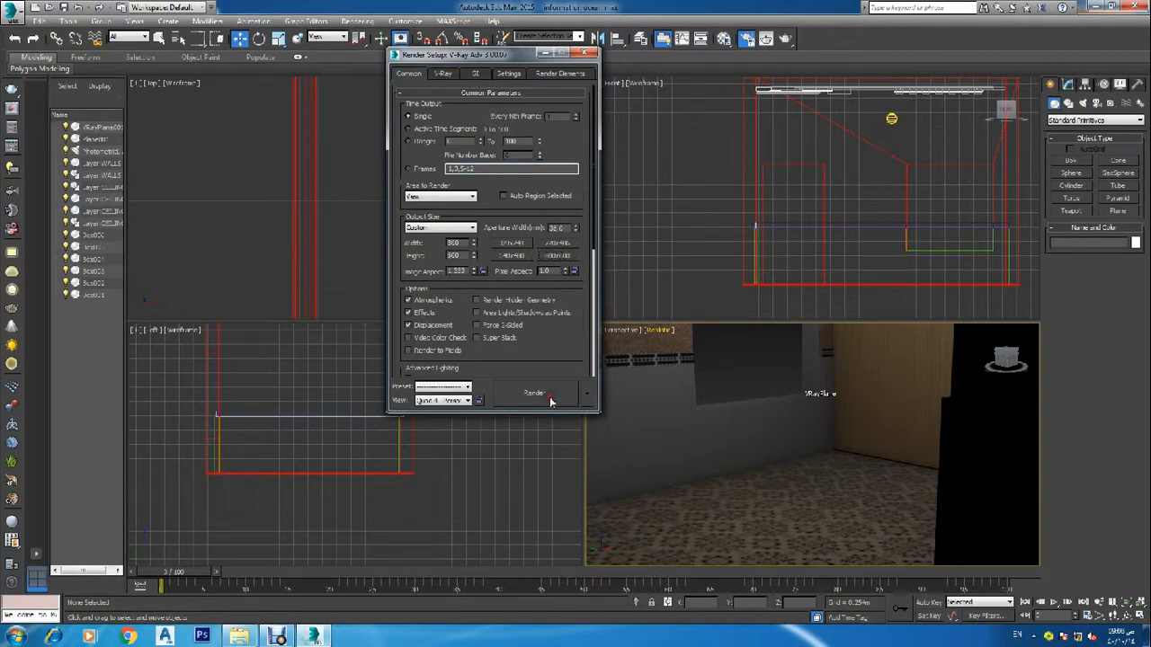